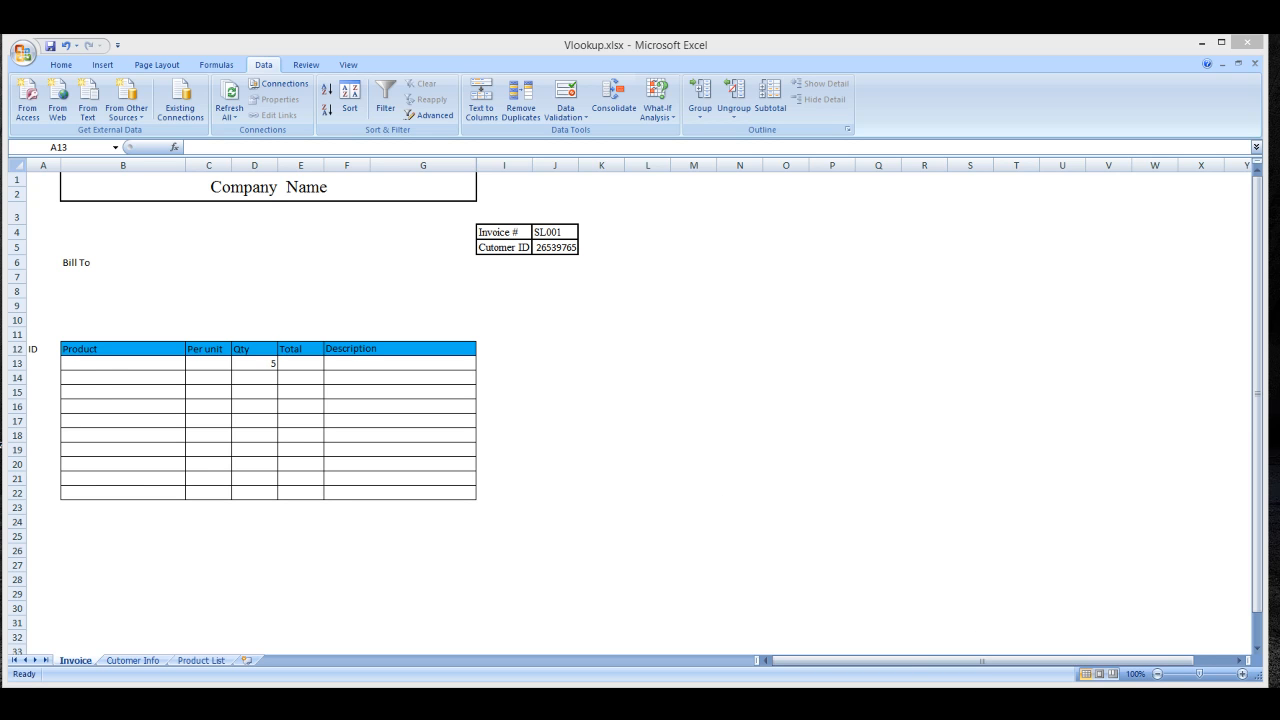
Step: Examine the customer records and the product list on their sheets, and return to the Invoice sheet
left_click(38, 362)
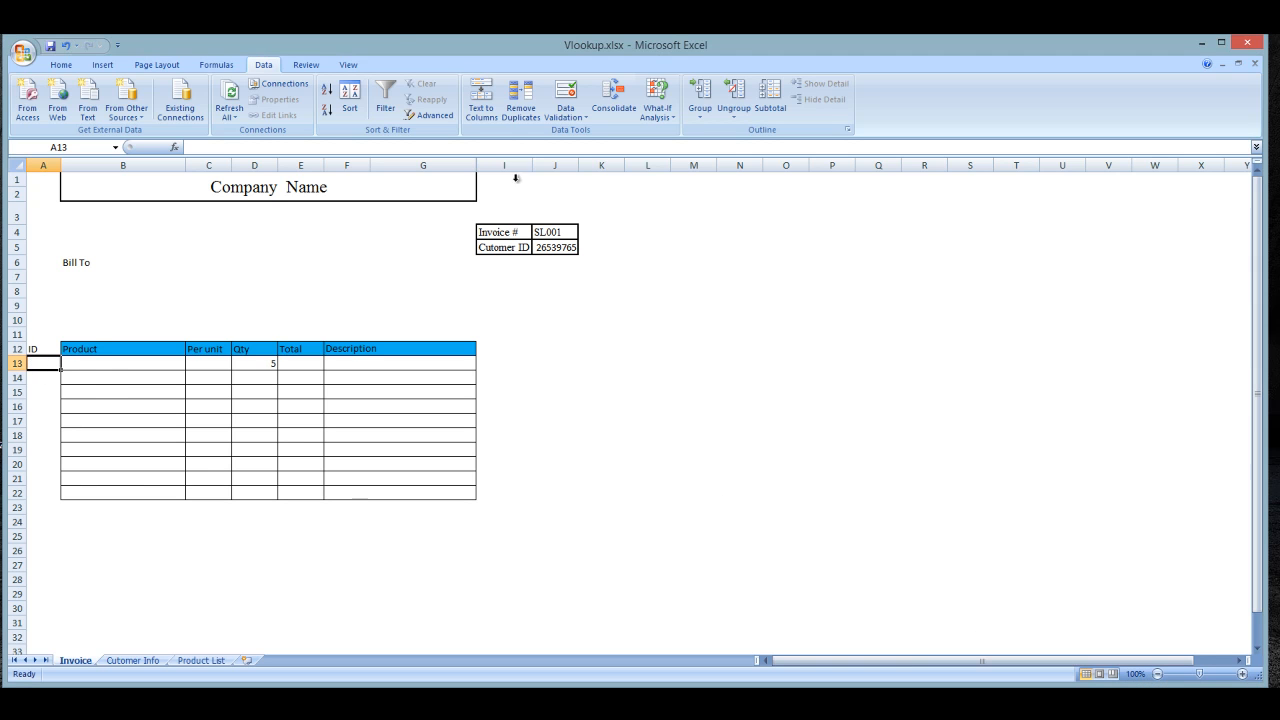
left_click(132, 660)
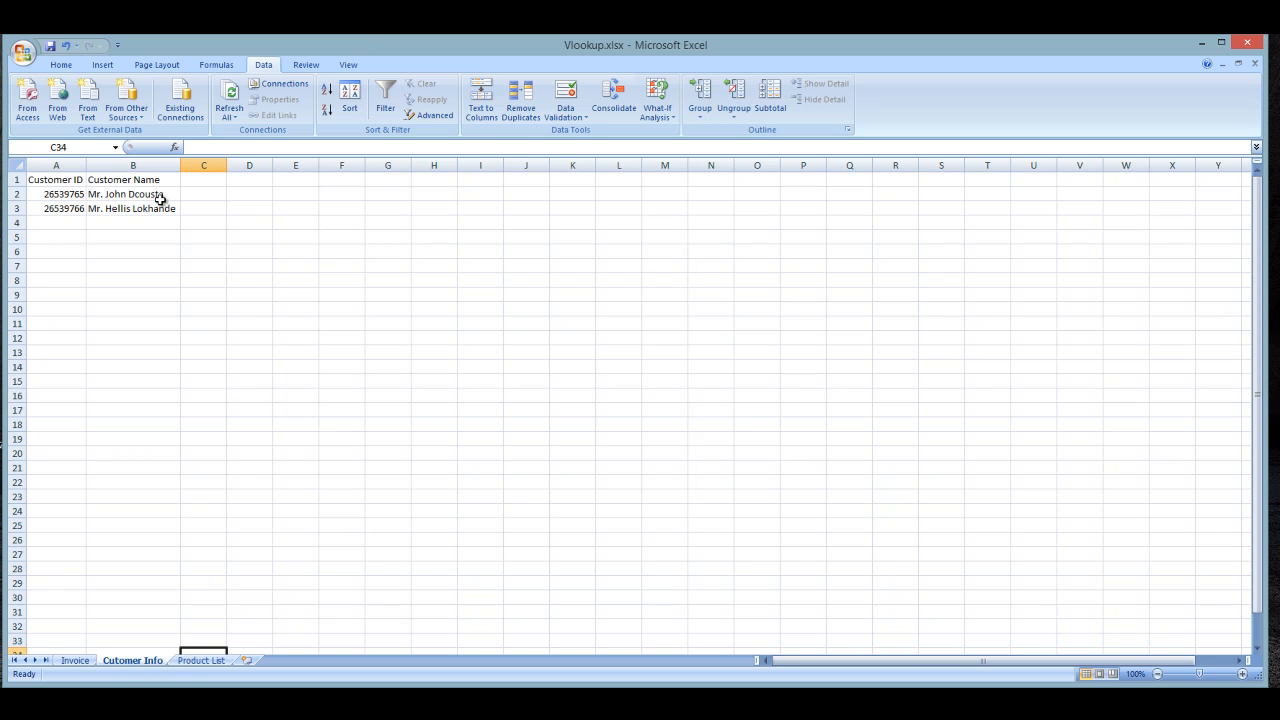
left_click(75, 196)
left_click(128, 196)
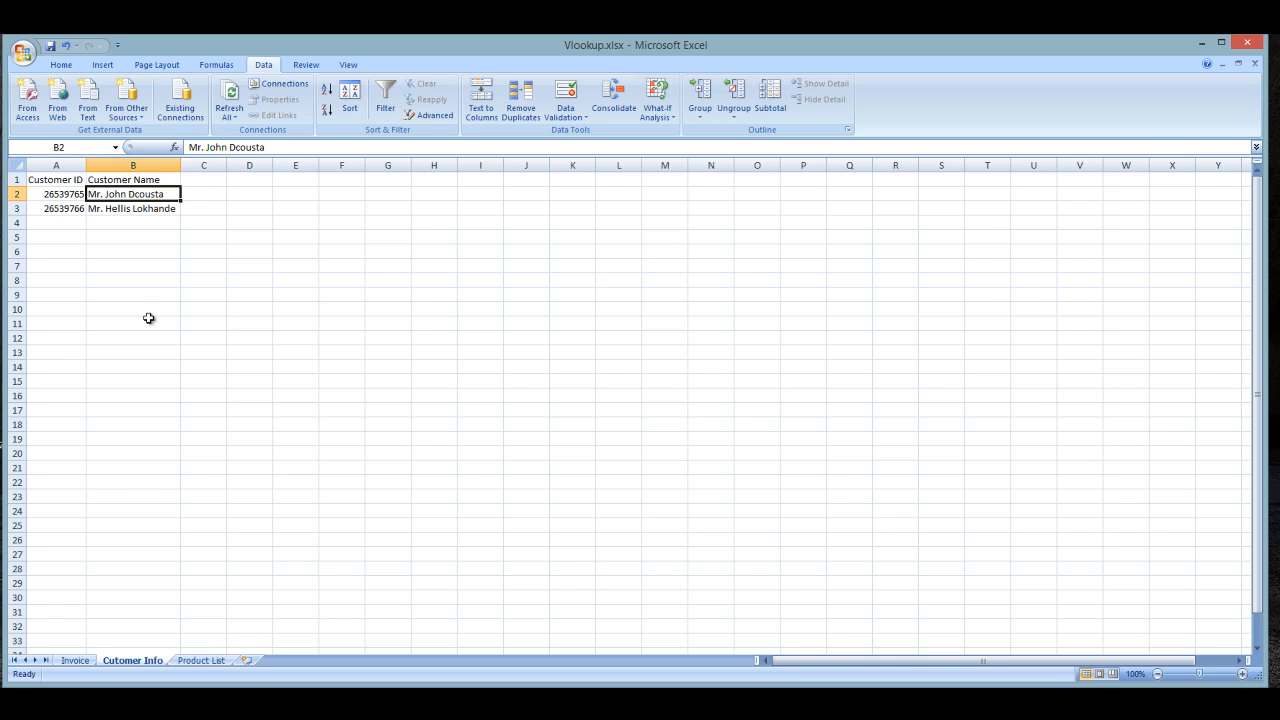
left_click(203, 661)
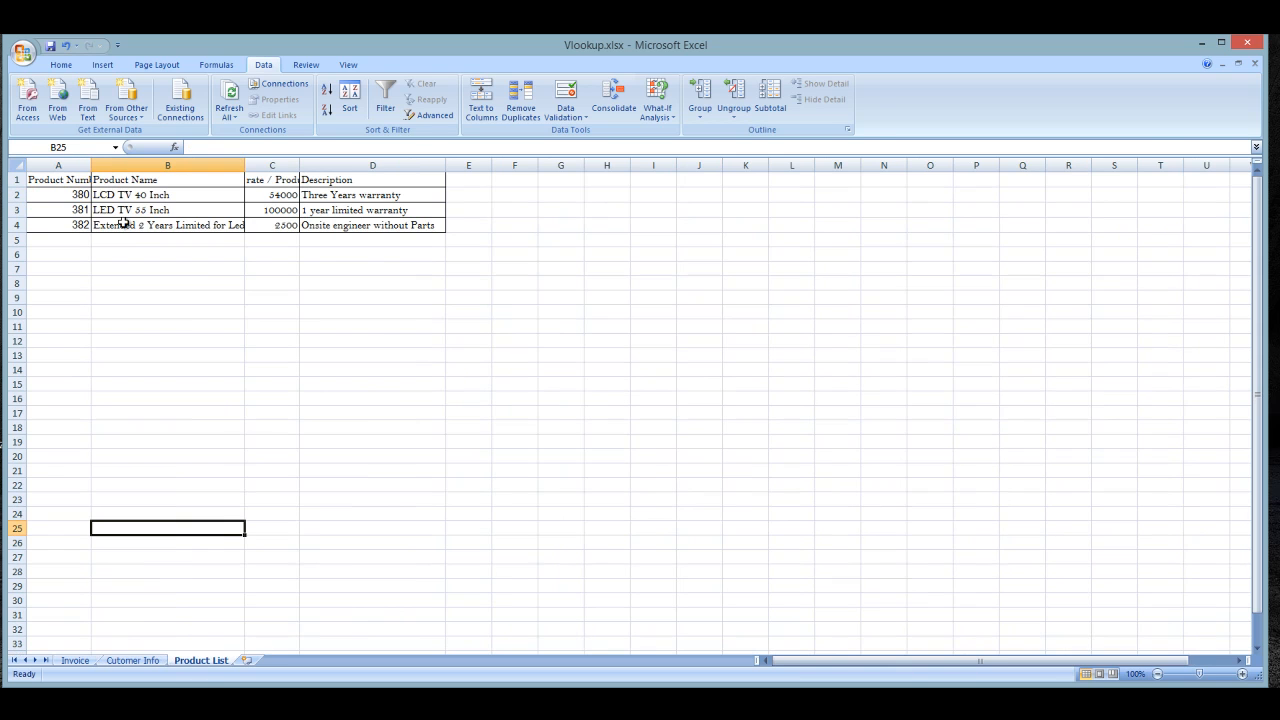
left_click(72, 198)
left_click(146, 196)
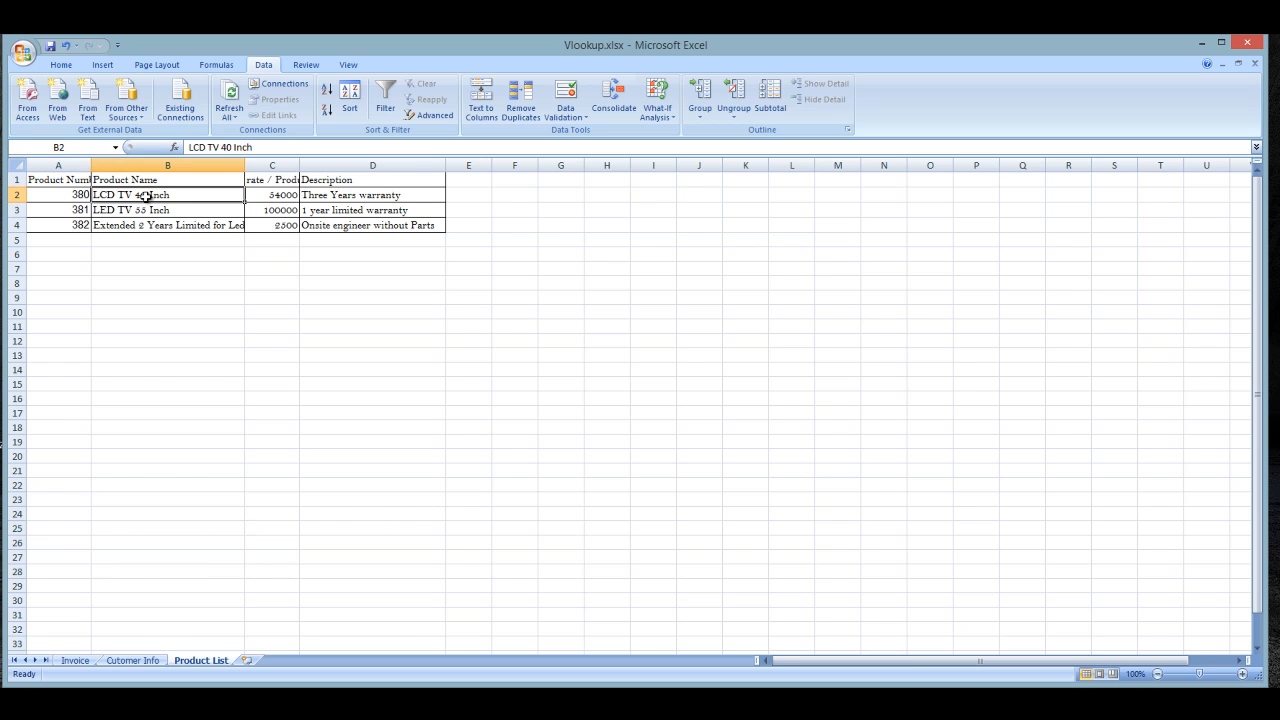
left_click(255, 197)
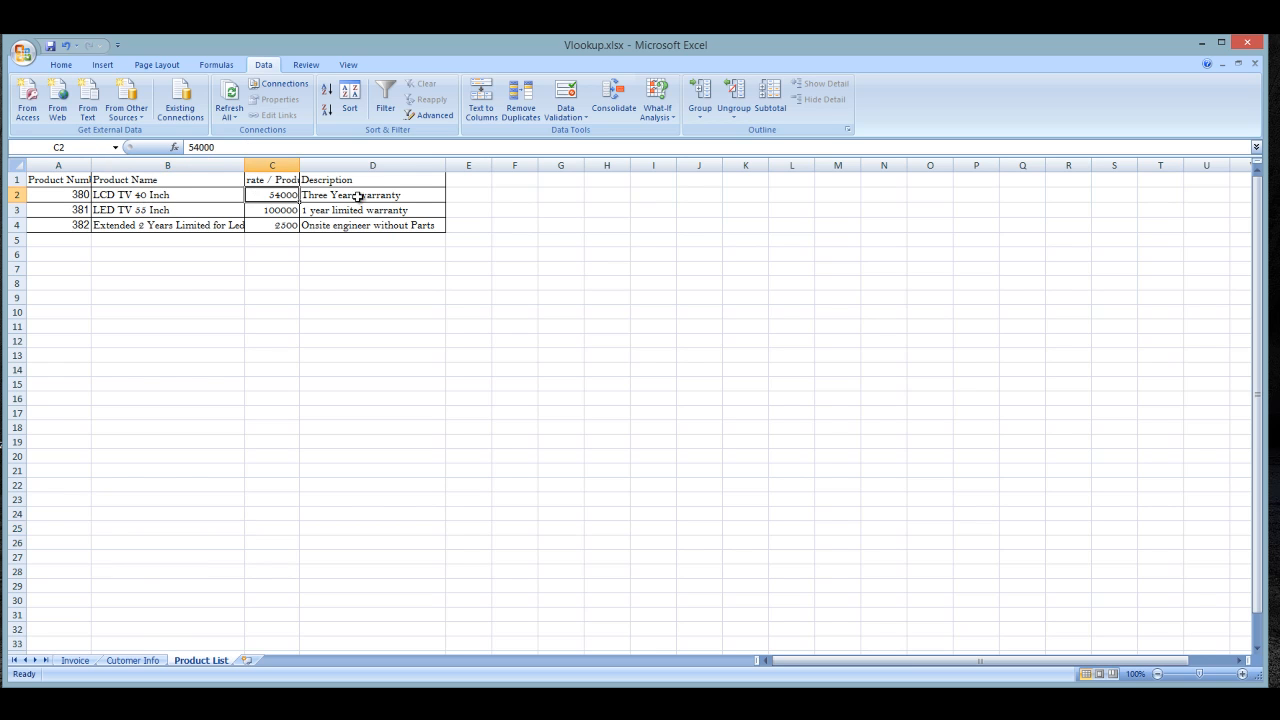
left_click(360, 198)
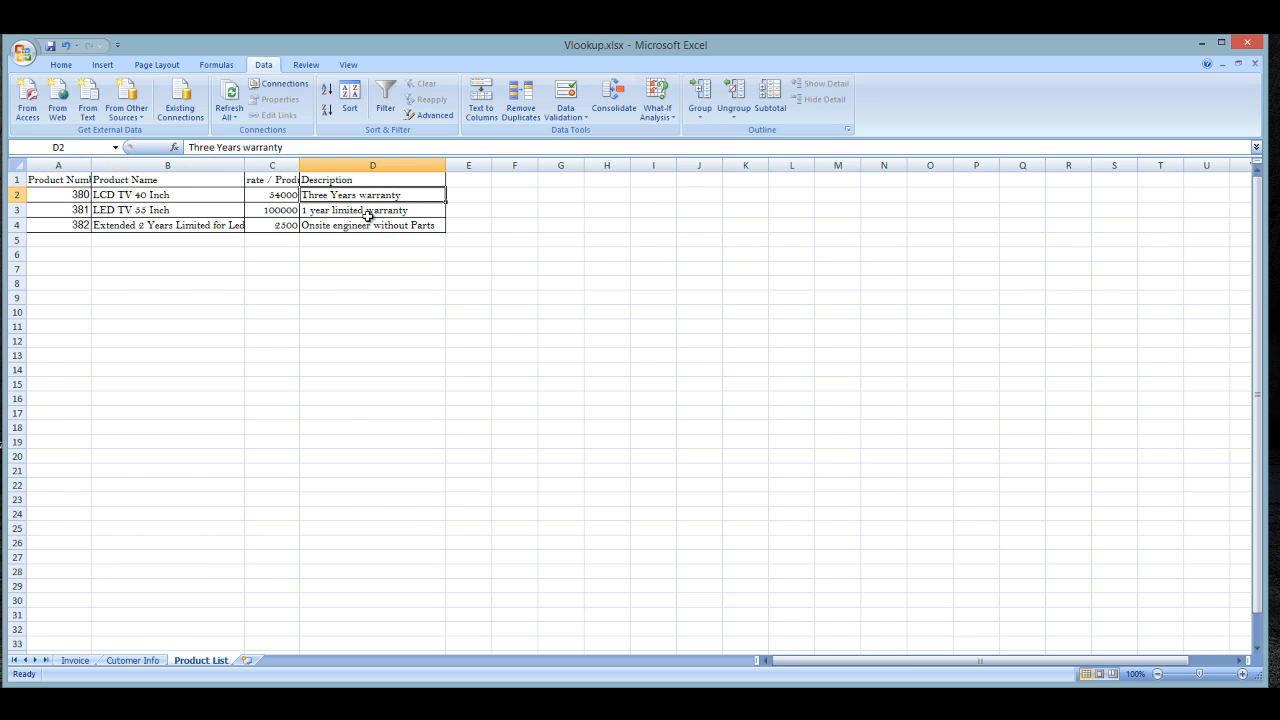
left_click(76, 660)
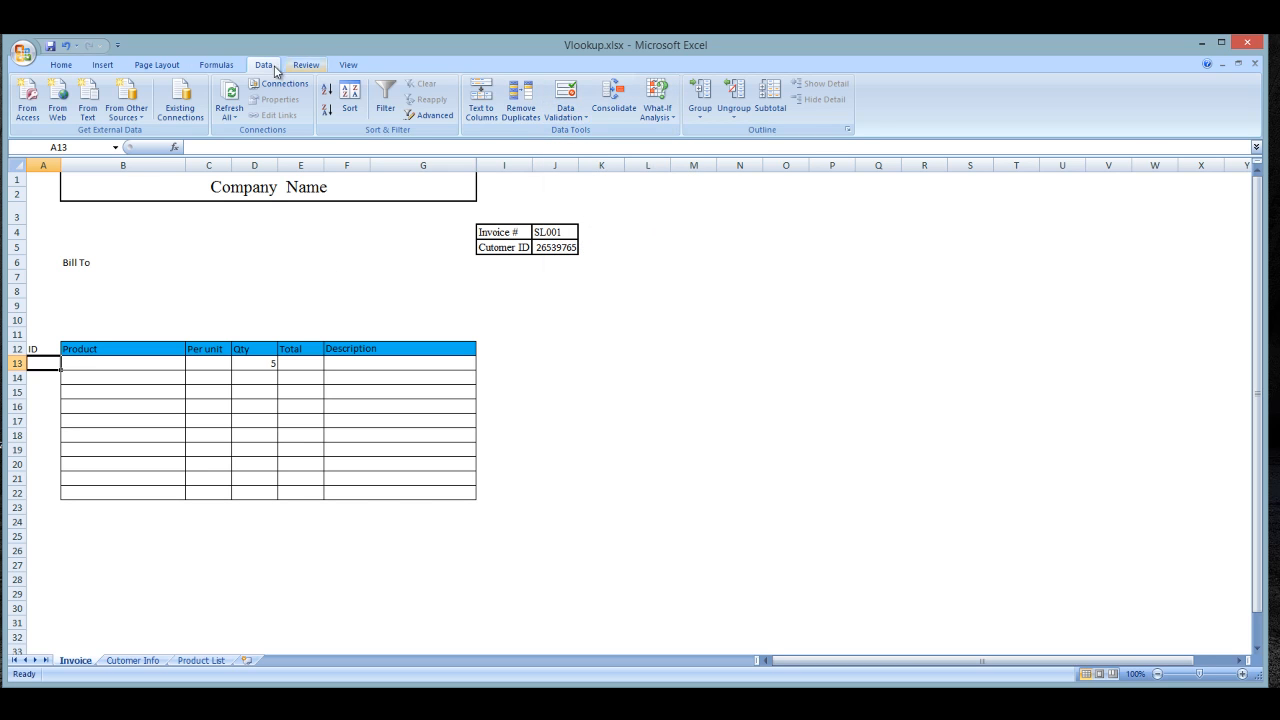
left_click(216, 65)
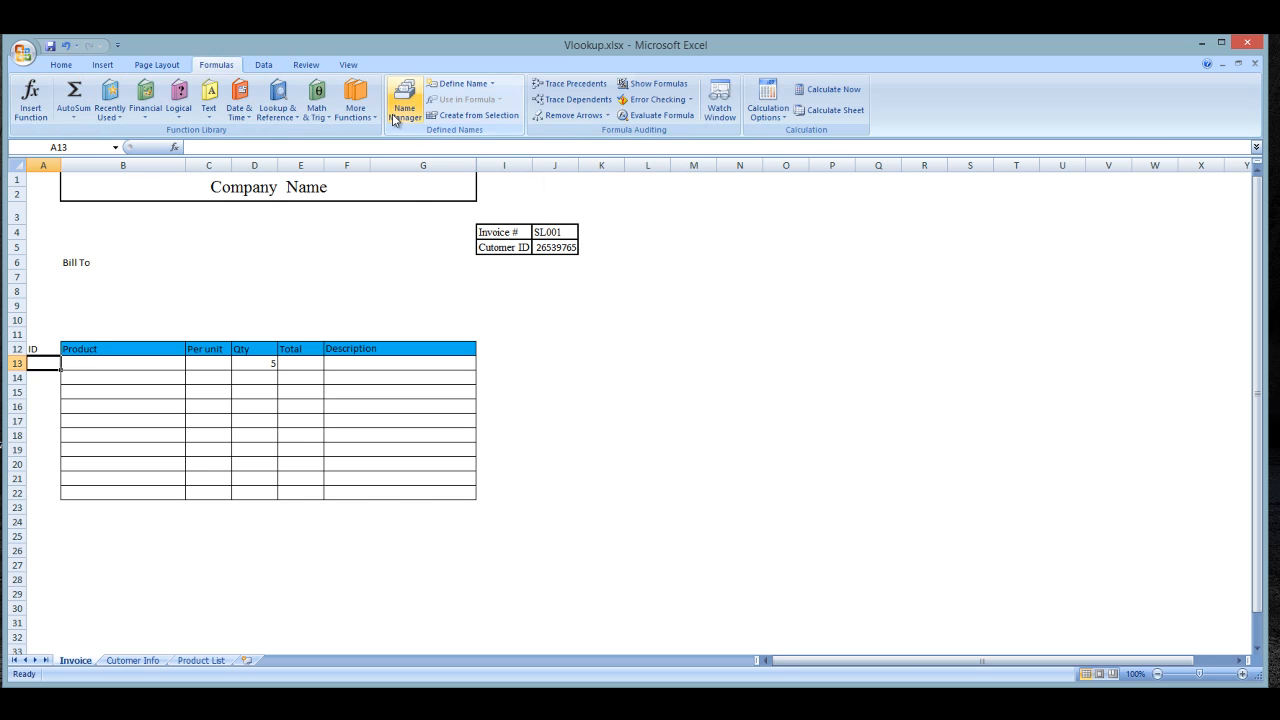
left_click(61, 65)
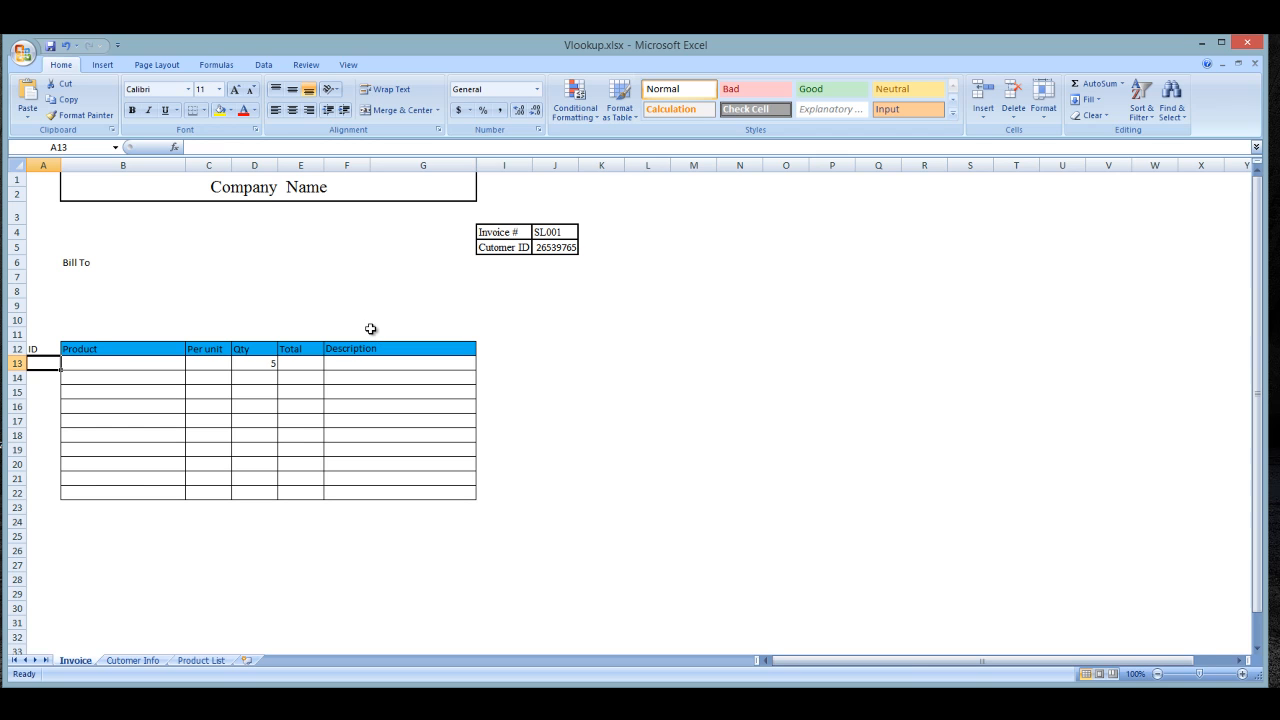
Step: Name the customer table A1:B3 on the Cutomer Info sheet as Customer
left_click(98, 276)
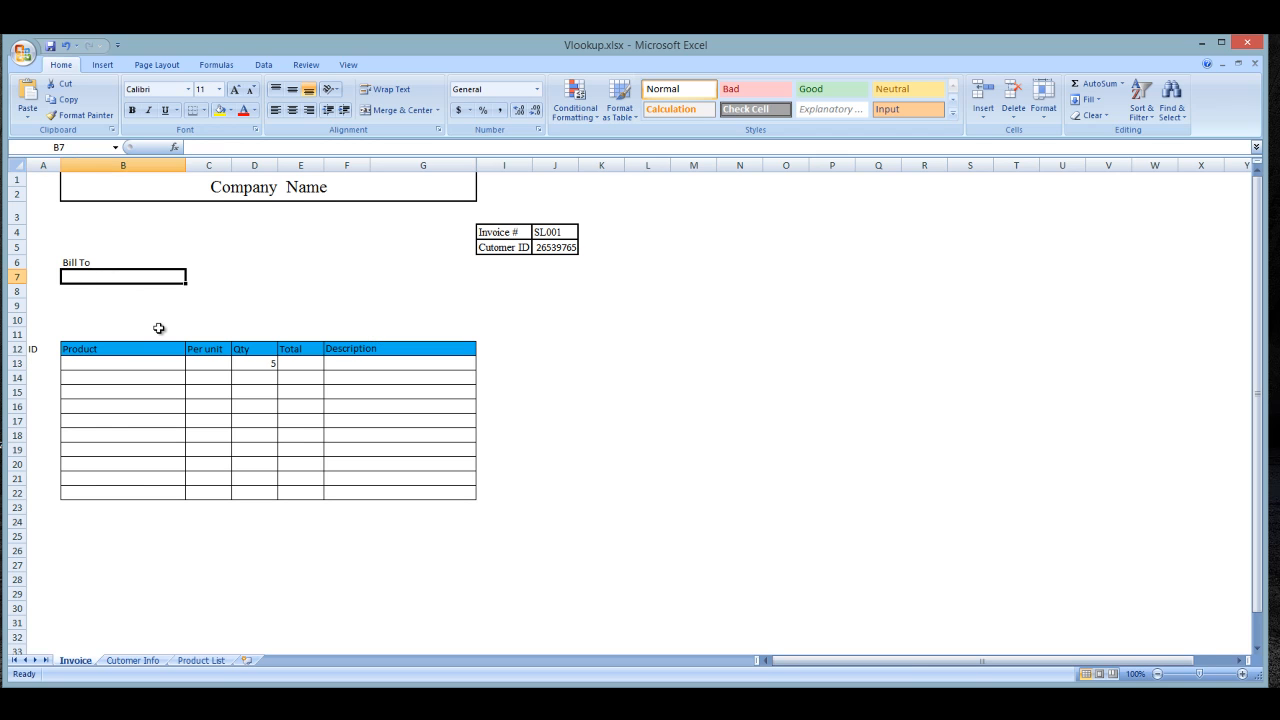
left_click(132, 660)
left_click_drag(57, 180, 157, 209)
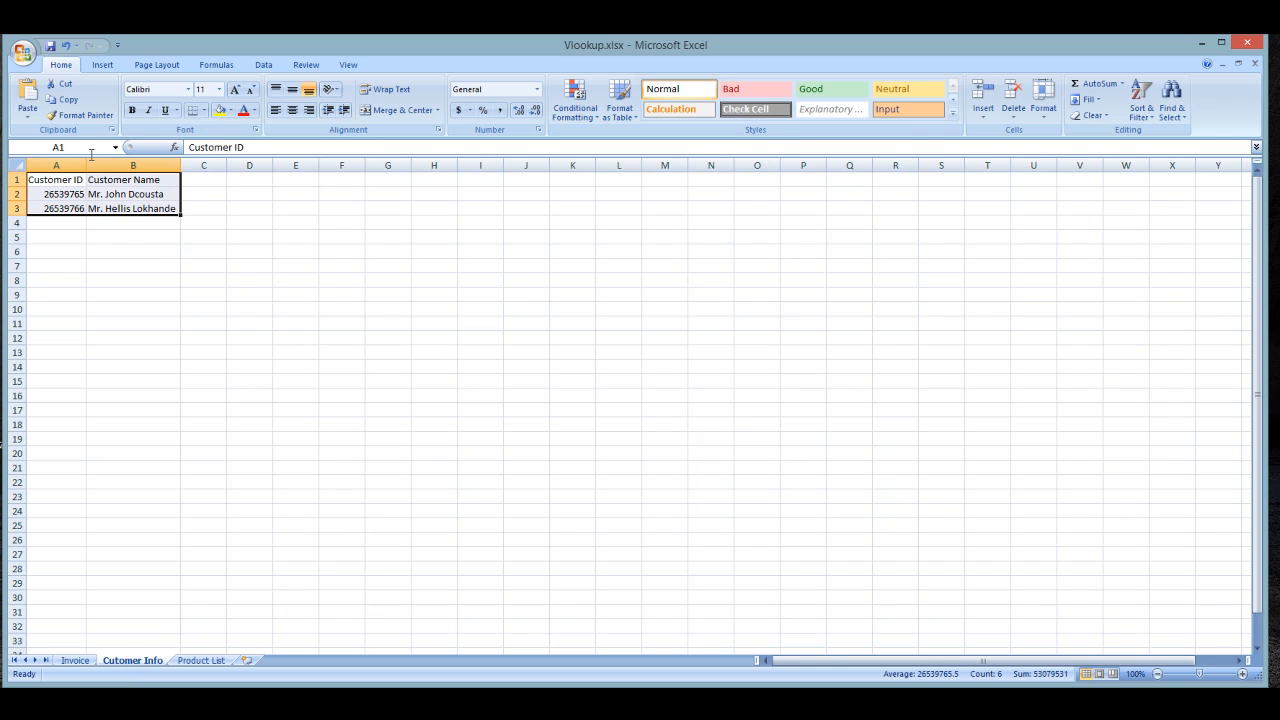
left_click(55, 181)
left_click_drag(68, 185, 125, 209)
left_click(87, 150)
key("Return")
left_click(251, 482)
Step: Name the product table A1:D4 on the Product List sheet as Product
left_click(205, 661)
left_click_drag(60, 180, 357, 229)
left_click(91, 148)
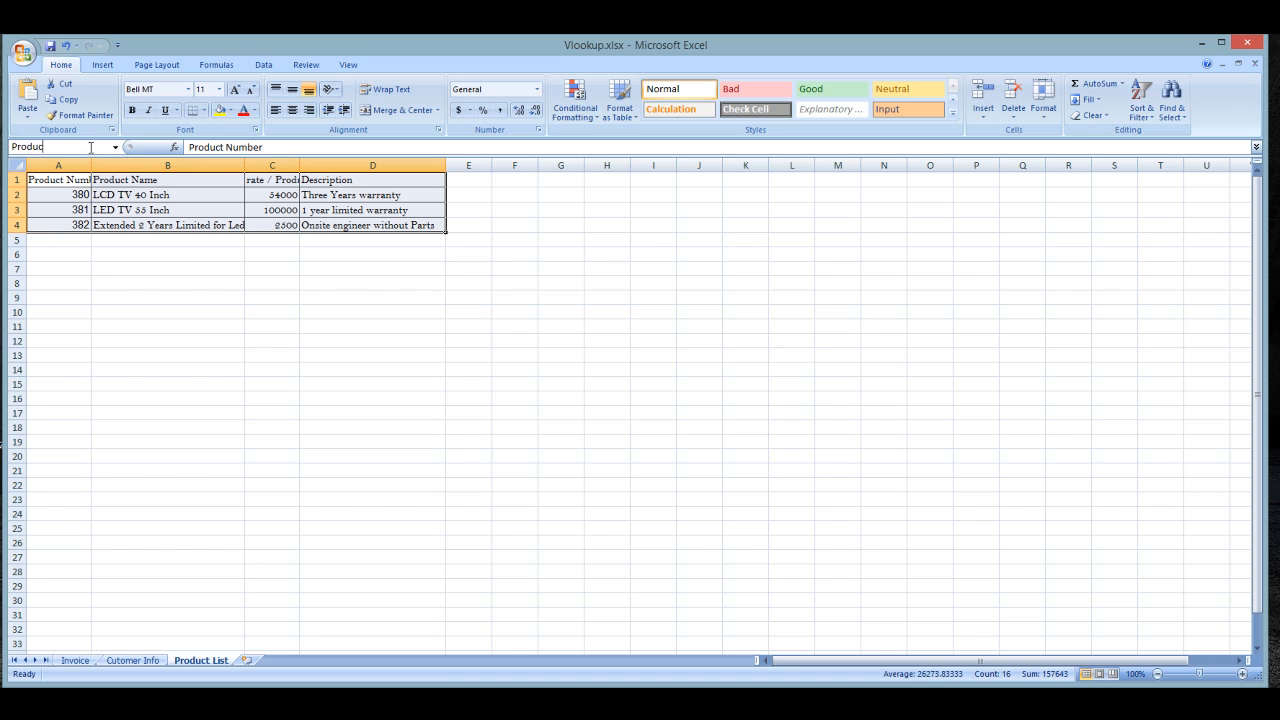
type("Product")
key("Return")
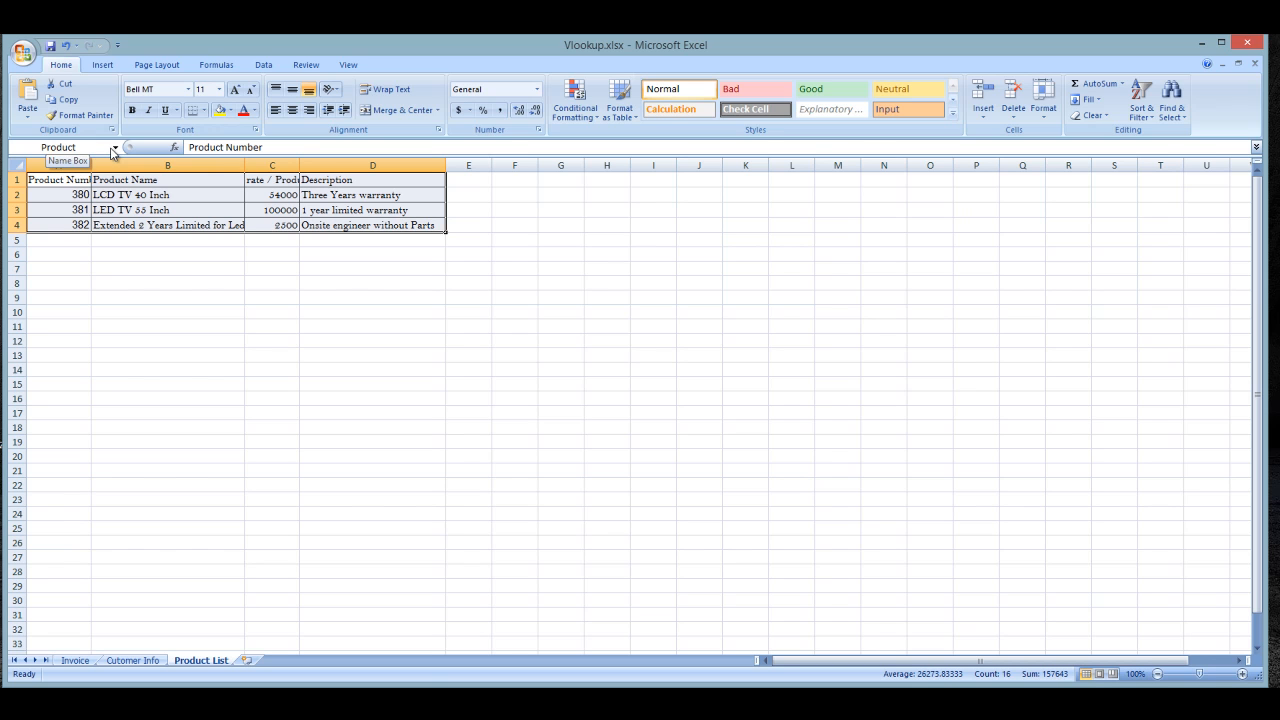
left_click(114, 148)
left_click(45, 177)
Step: Insert a VLOOKUP function in Invoice cell B7 under Bill To, with customer ID cell J5 as the lookup value
left_click(80, 661)
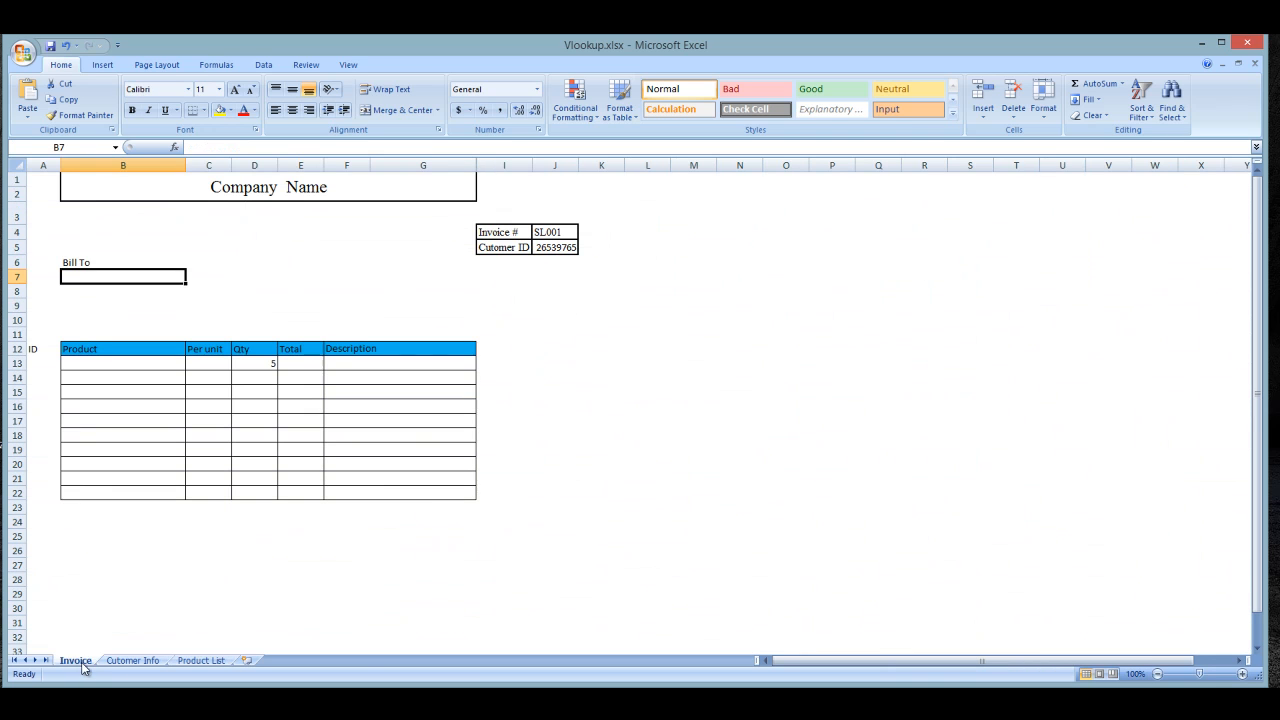
left_click(402, 445)
left_click(86, 275)
left_click(174, 148)
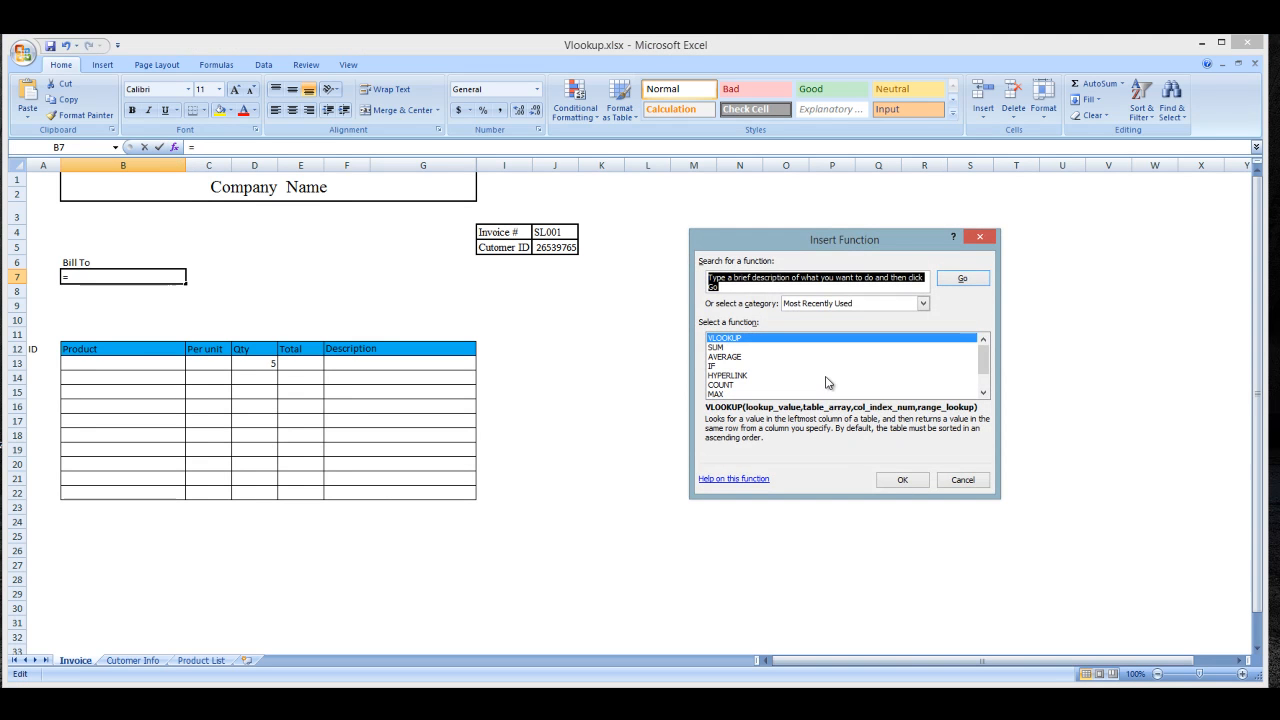
double_click(740, 339)
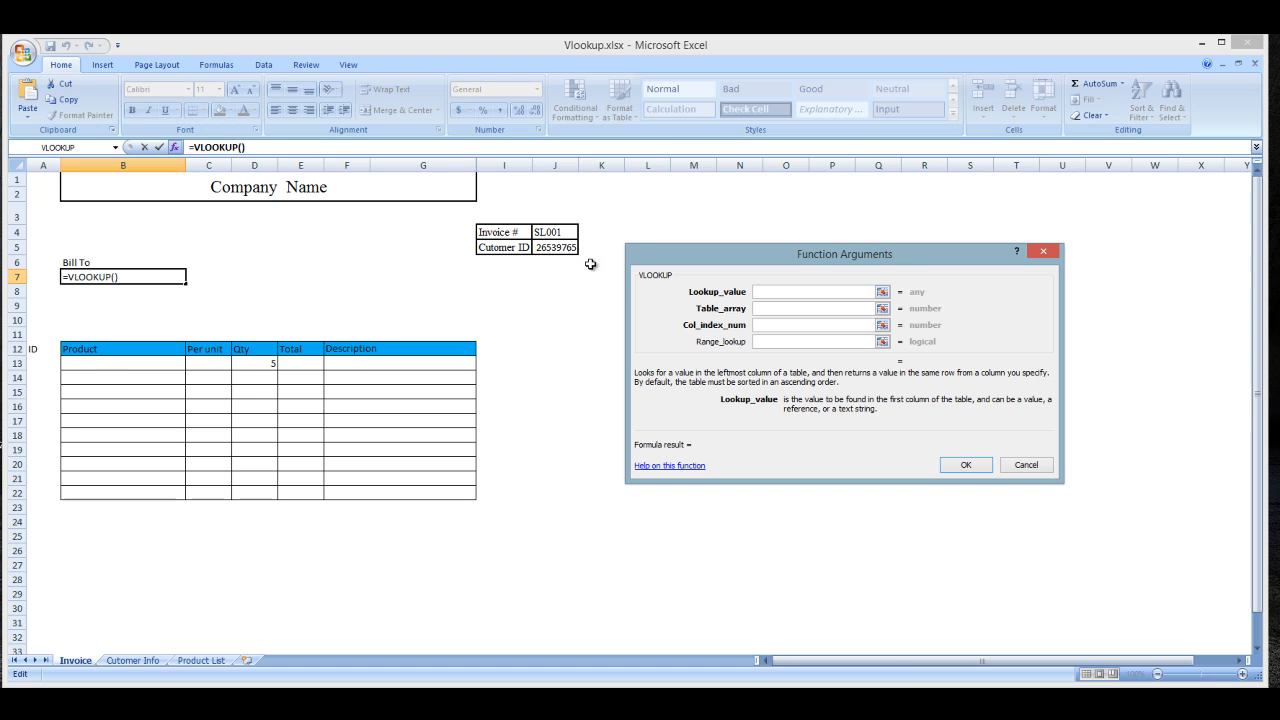
left_click(559, 249)
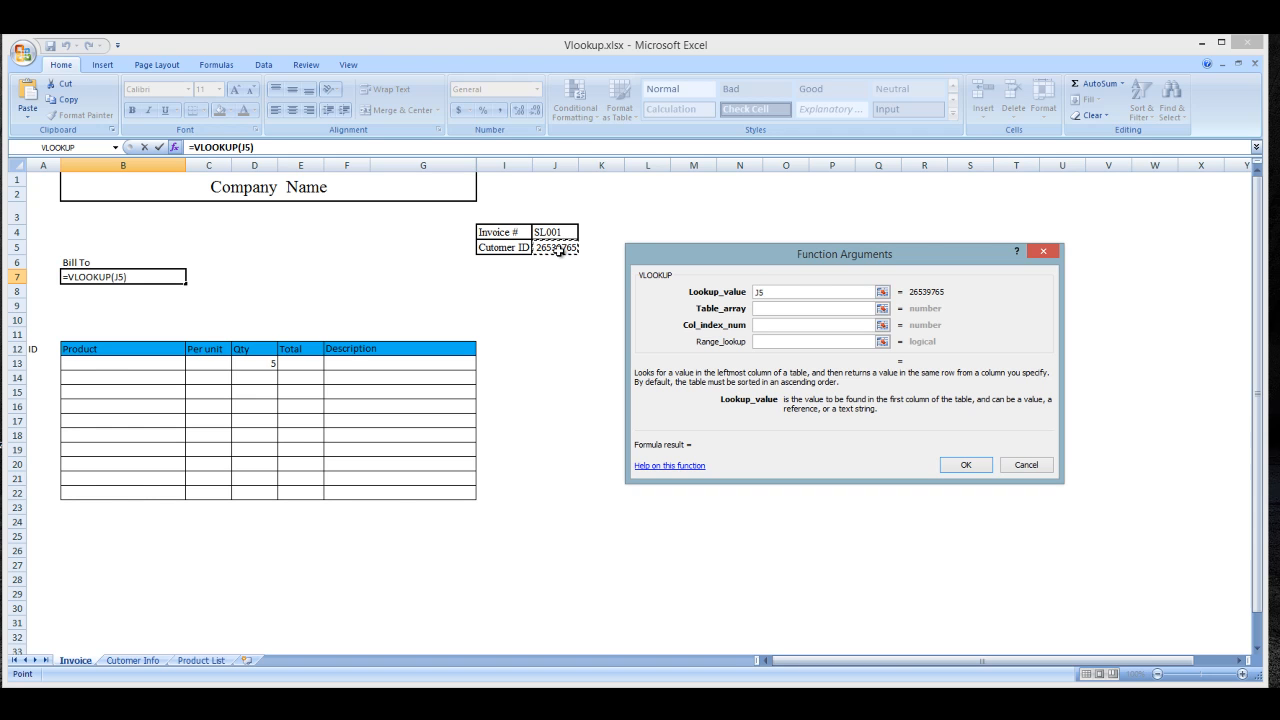
Step: Complete the VLOOKUP in B7 with table array customer, column index 2 and range lookup 2
left_click(769, 310)
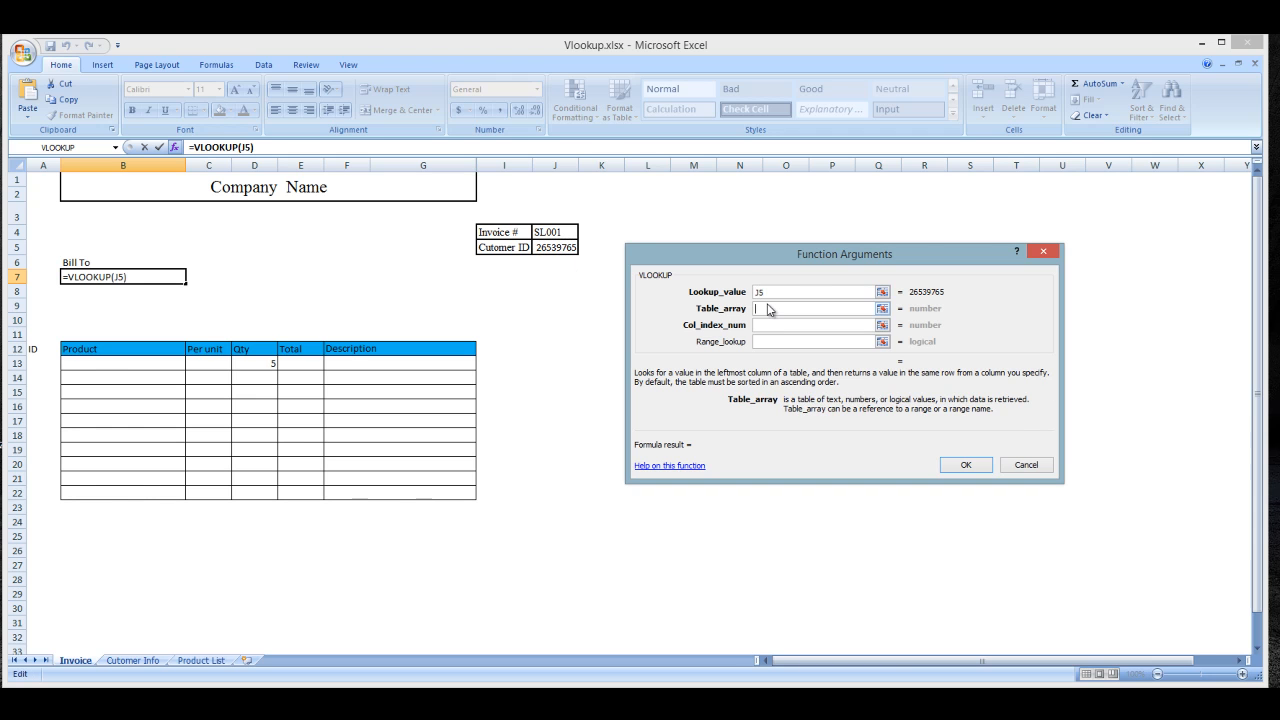
type("customer")
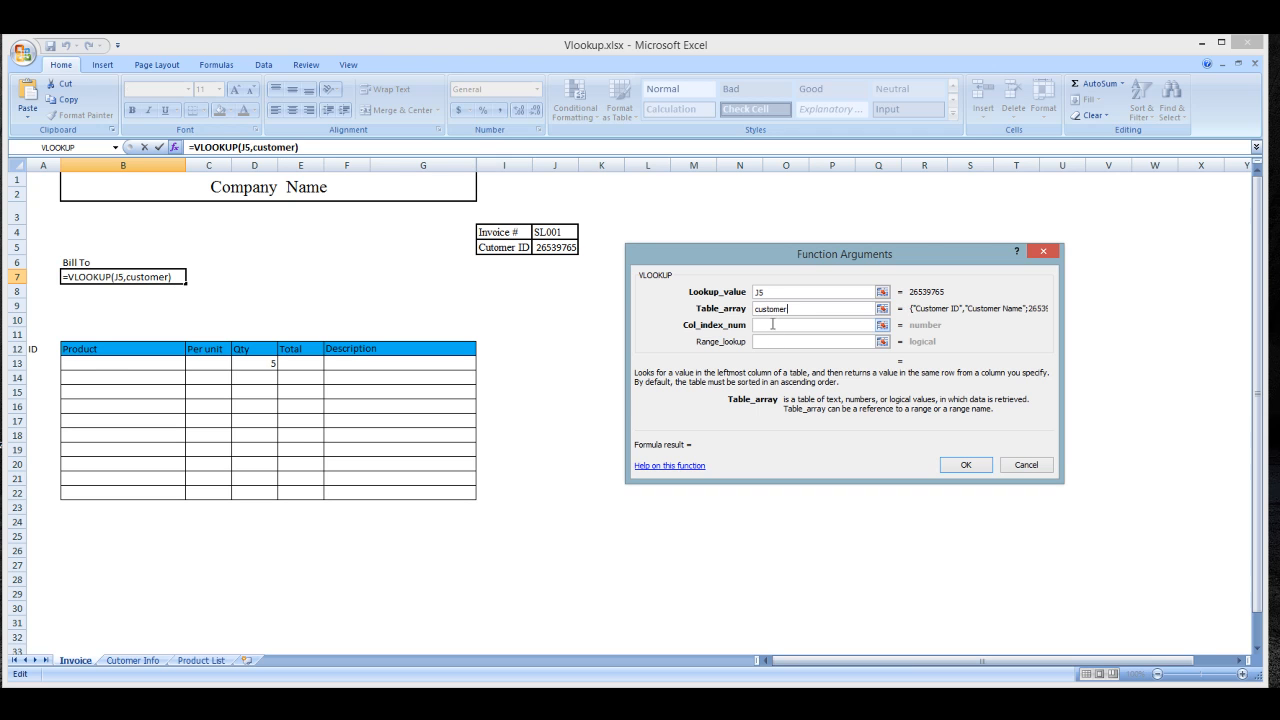
left_click(772, 324)
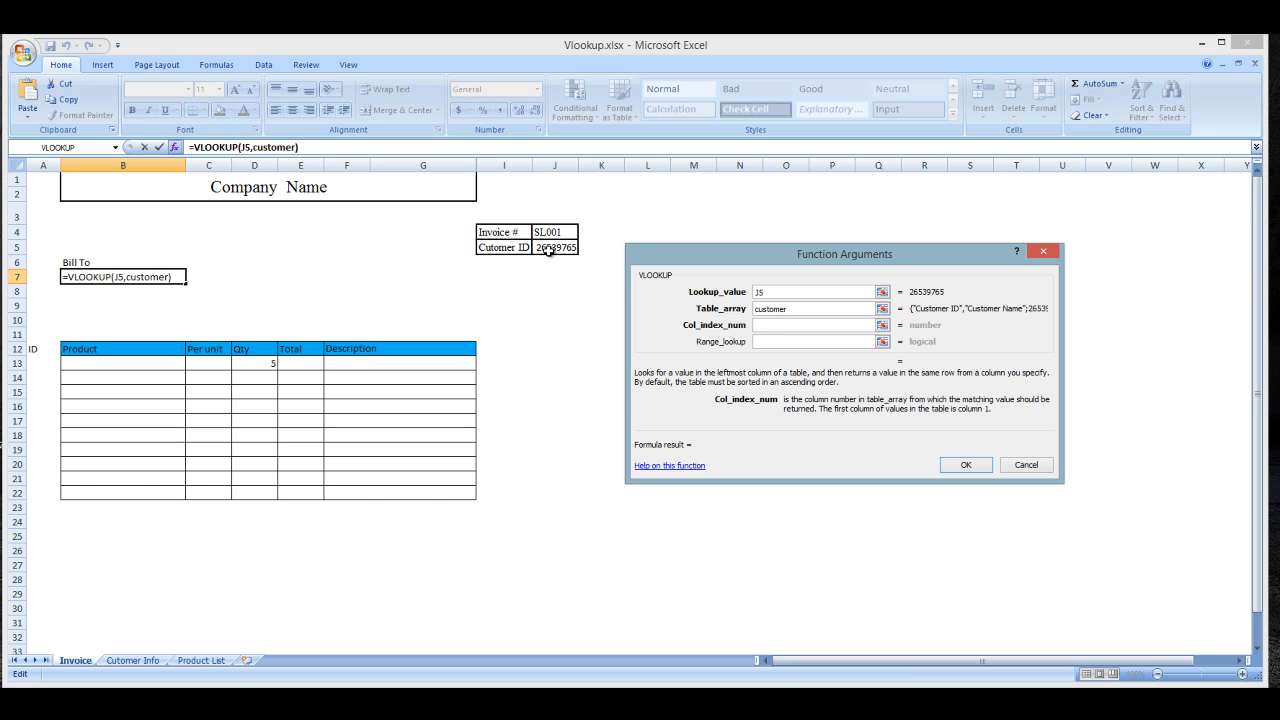
type("2")
left_click(777, 343)
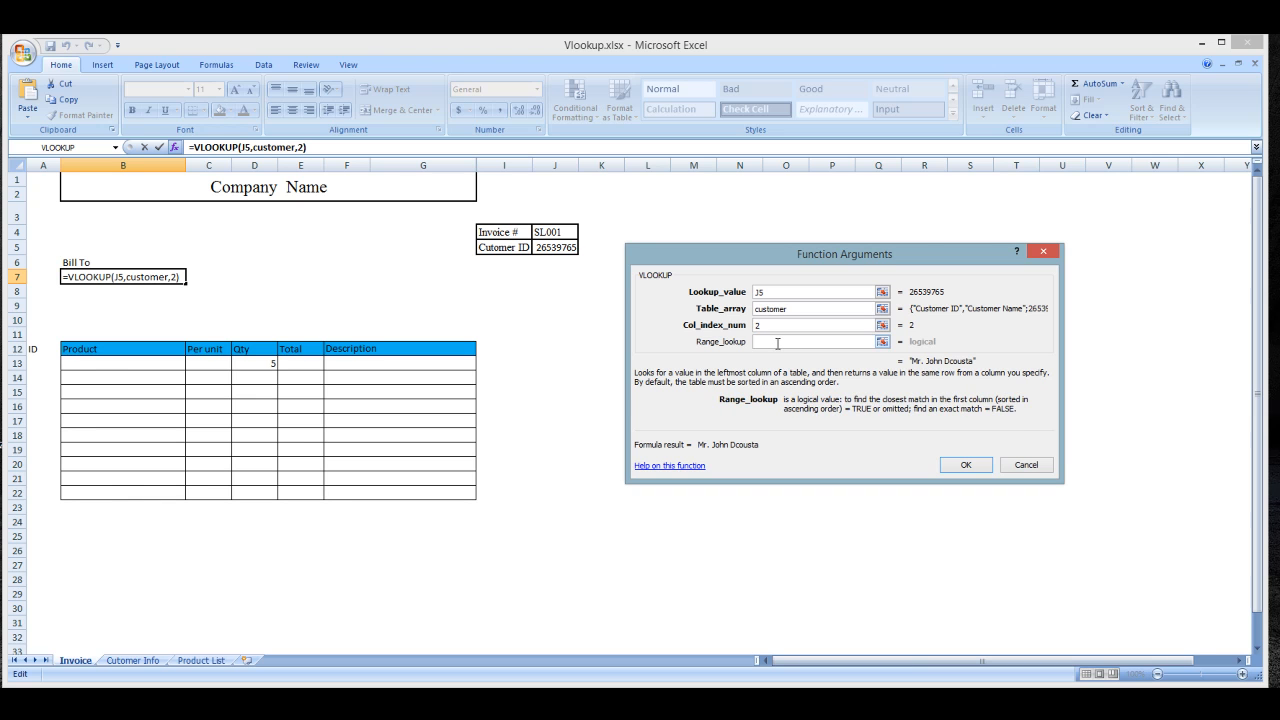
type("2")
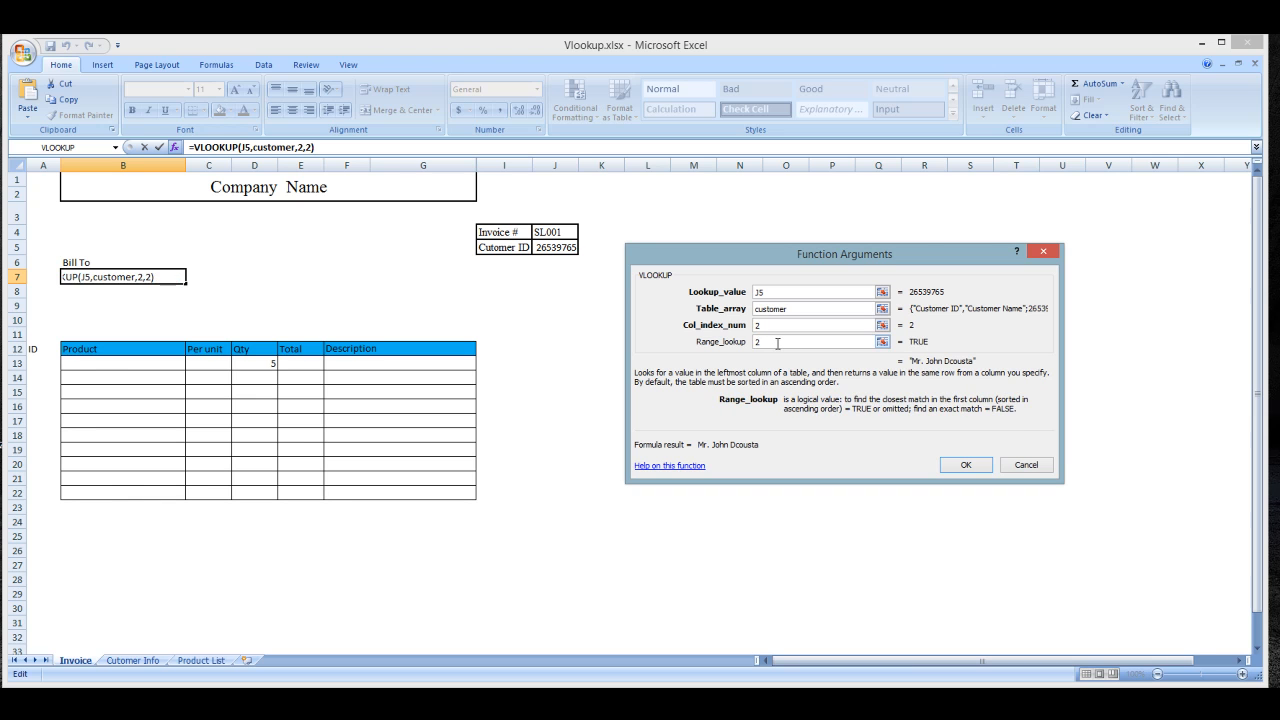
left_click(971, 464)
left_click(92, 305)
left_click(115, 280)
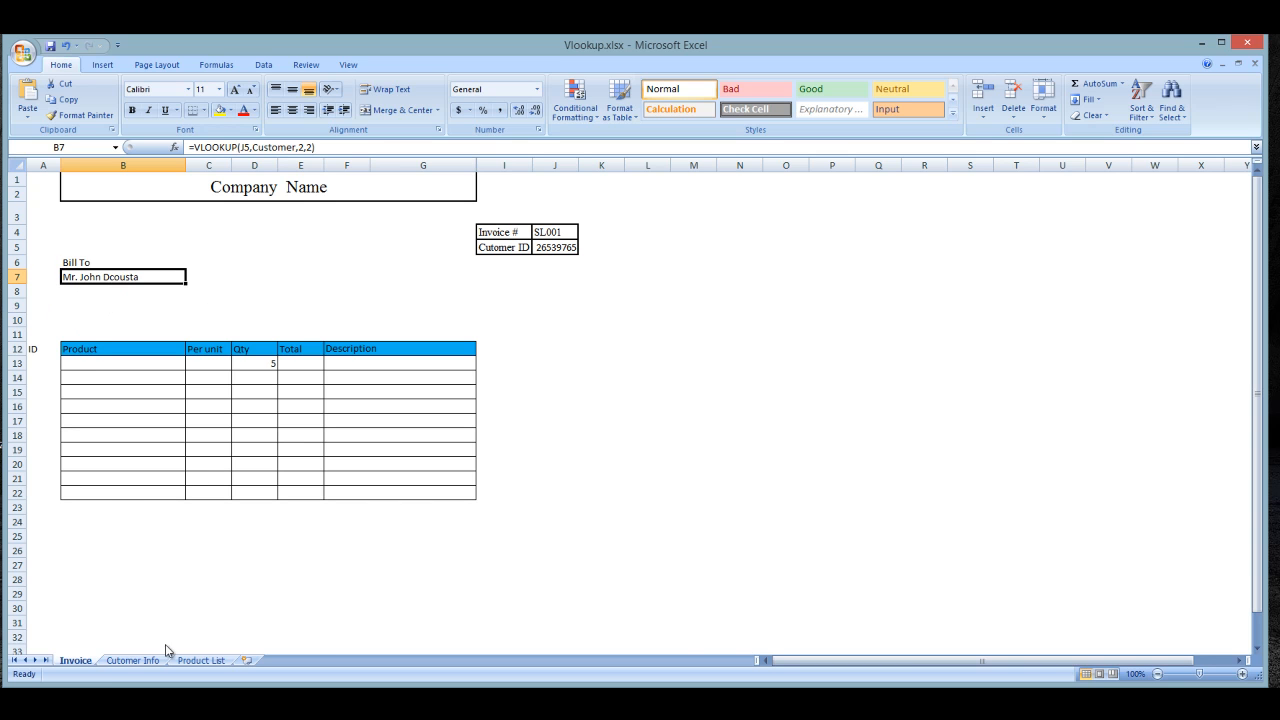
Step: Change the invoice's customer ID in J5 to the second customer's ID from the Cutomer Info sheet and check the Bill To name
left_click(116, 661)
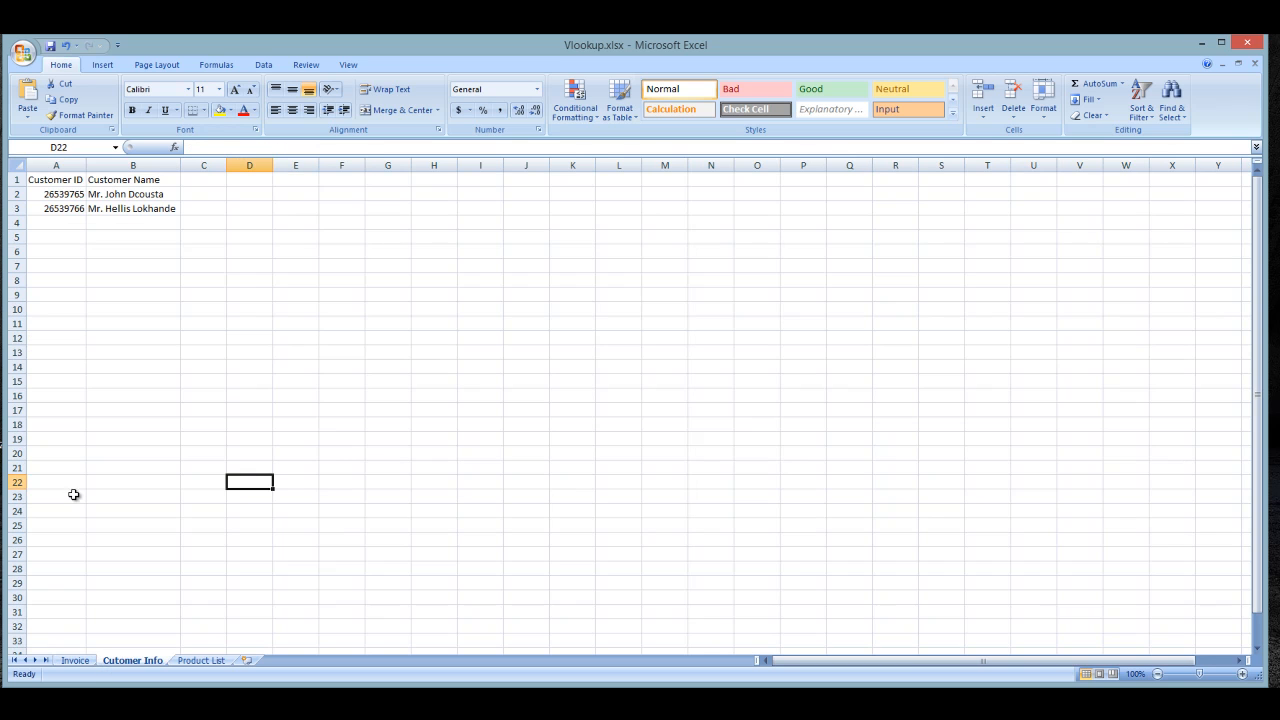
left_click(75, 660)
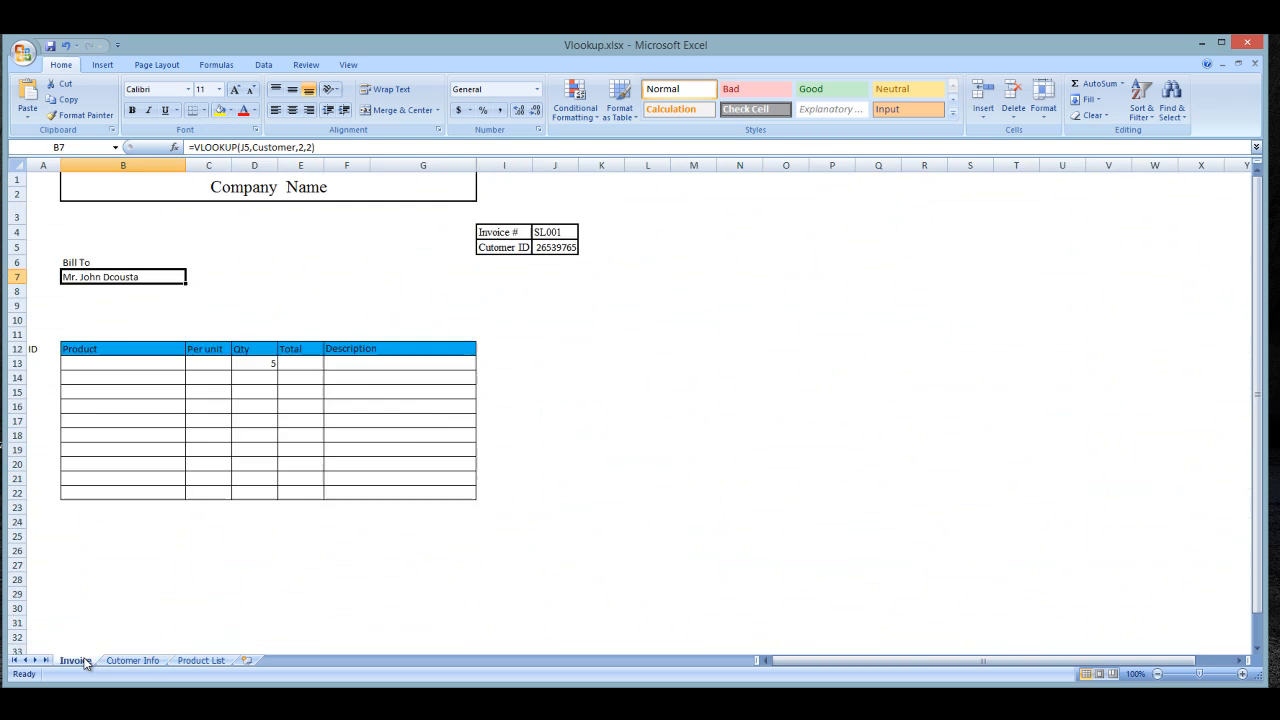
double_click(577, 256)
key("BackSpace")
type("6")
key("Return")
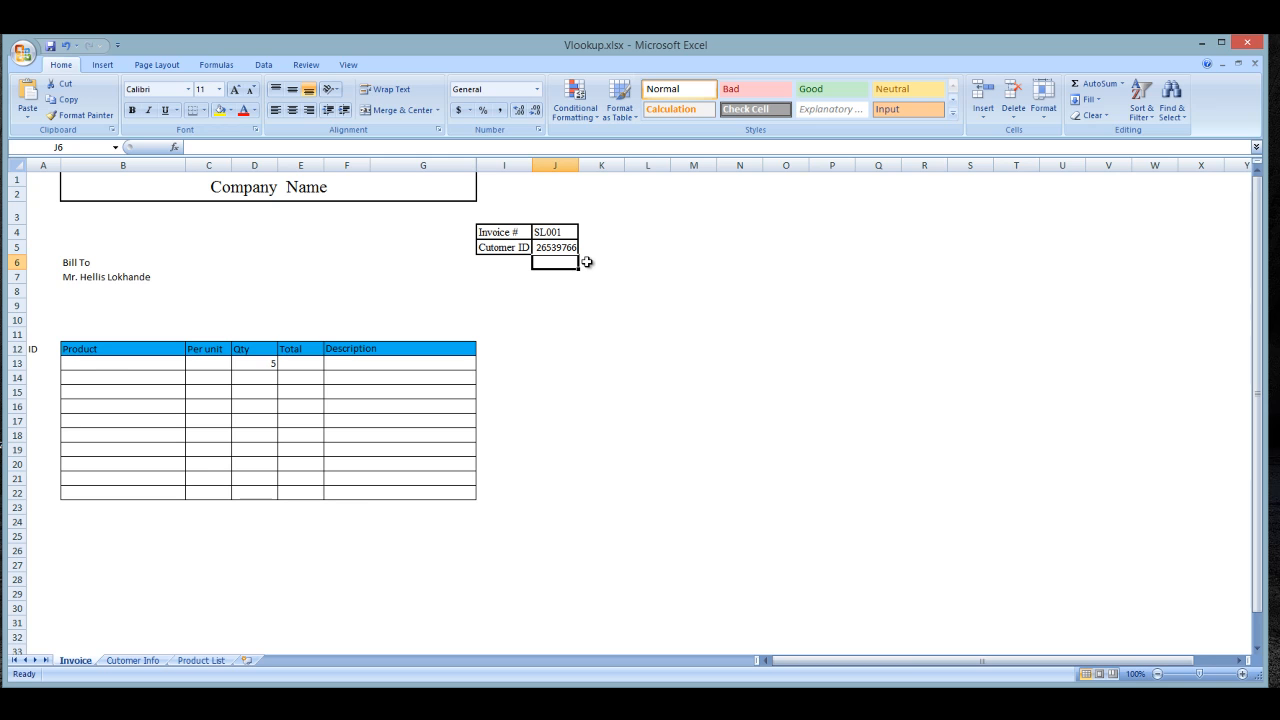
left_click(564, 246)
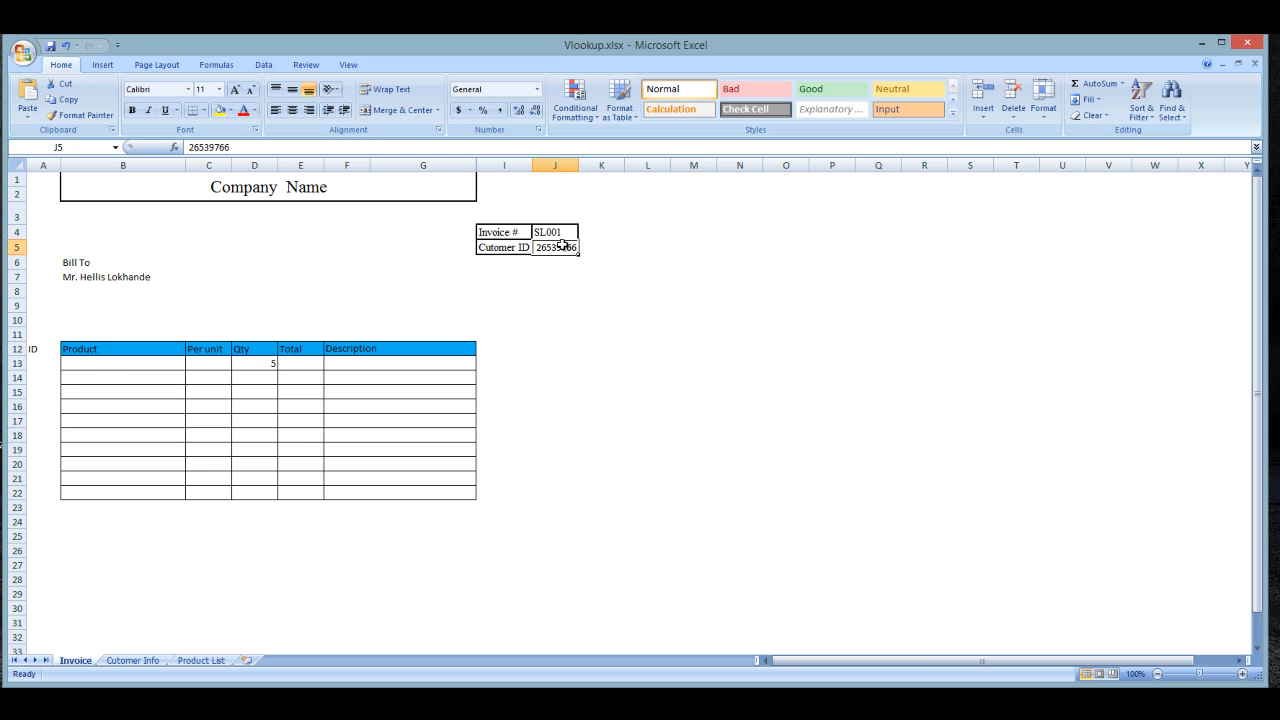
left_click(87, 280)
left_click(564, 246)
left_click(100, 290)
Step: Review the free columns beside the customer names on Cutomer Info and the empty rows below the Bill To name on Invoice
left_click(148, 664)
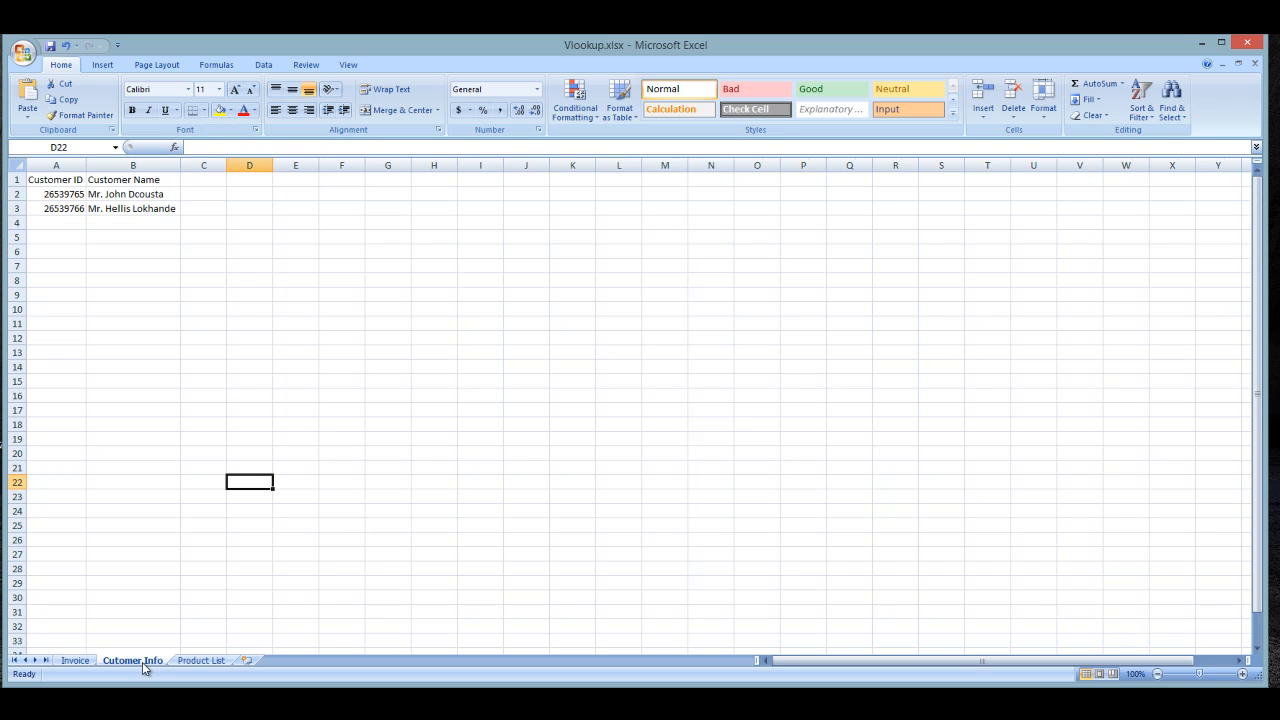
left_click(192, 182)
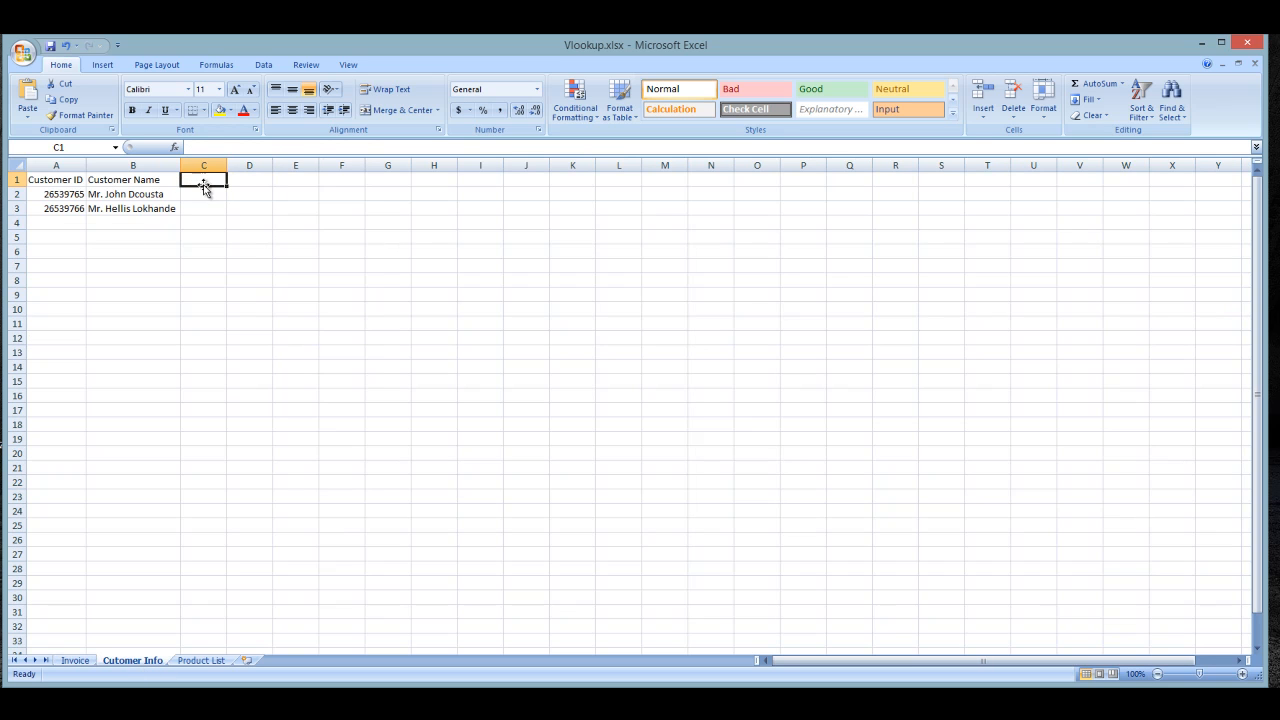
left_click(201, 197)
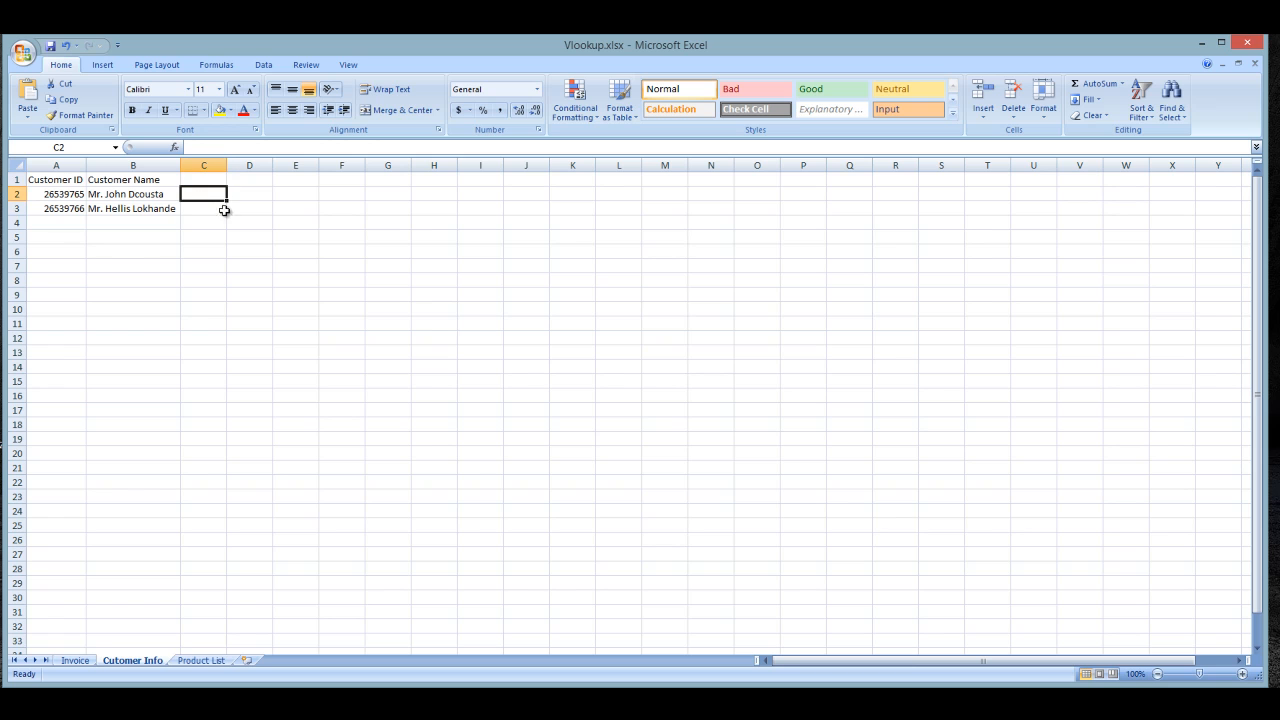
left_click(75, 661)
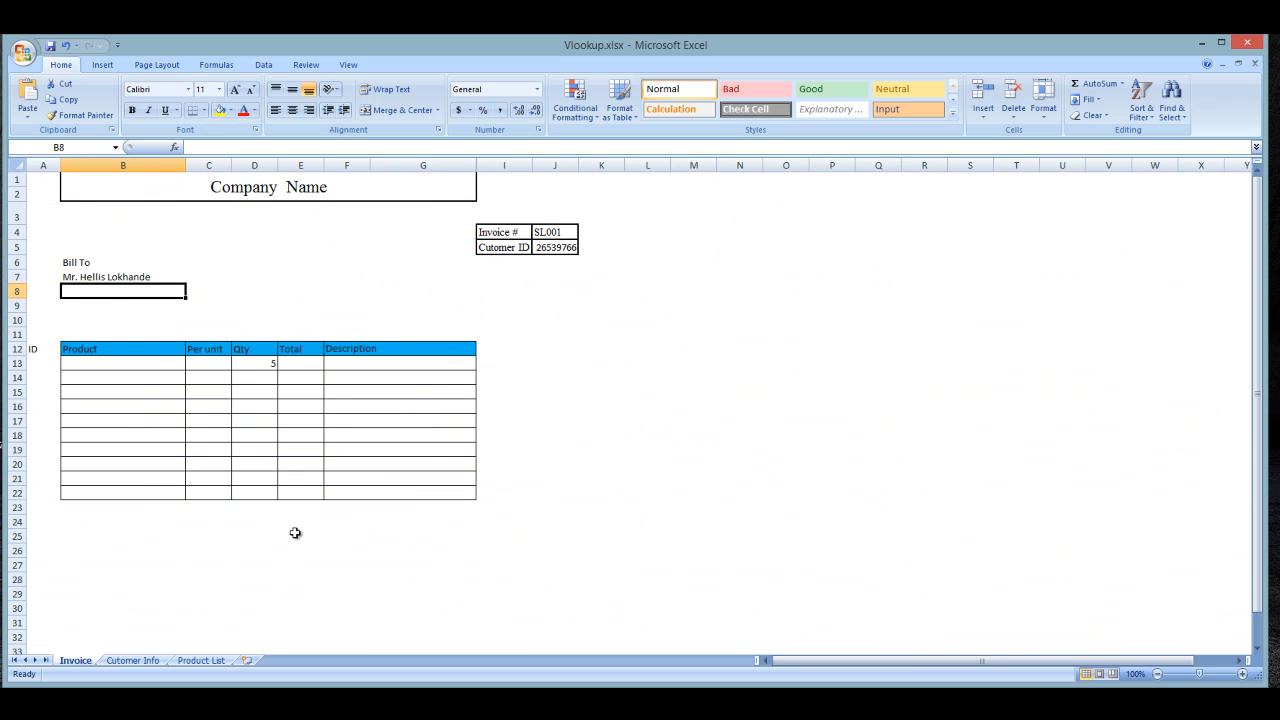
left_click_drag(80, 291, 80, 326)
left_click(314, 320)
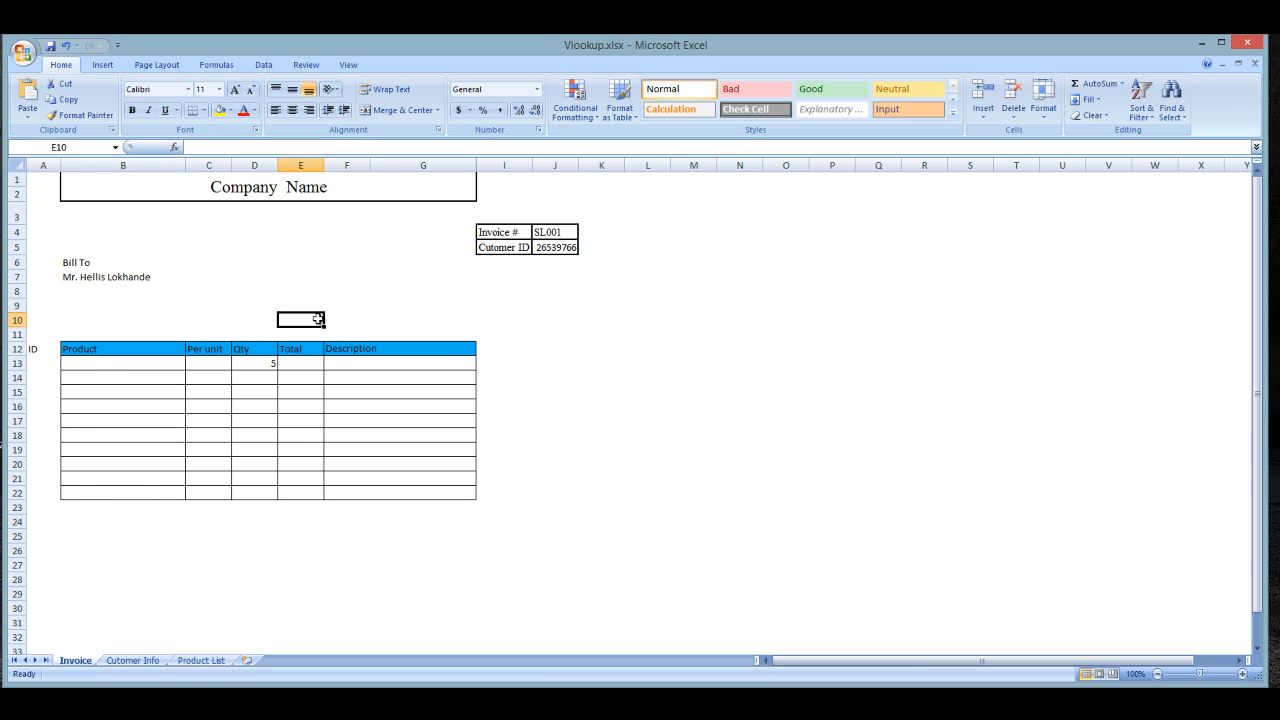
left_click(100, 288)
left_click_drag(100, 288, 97, 305)
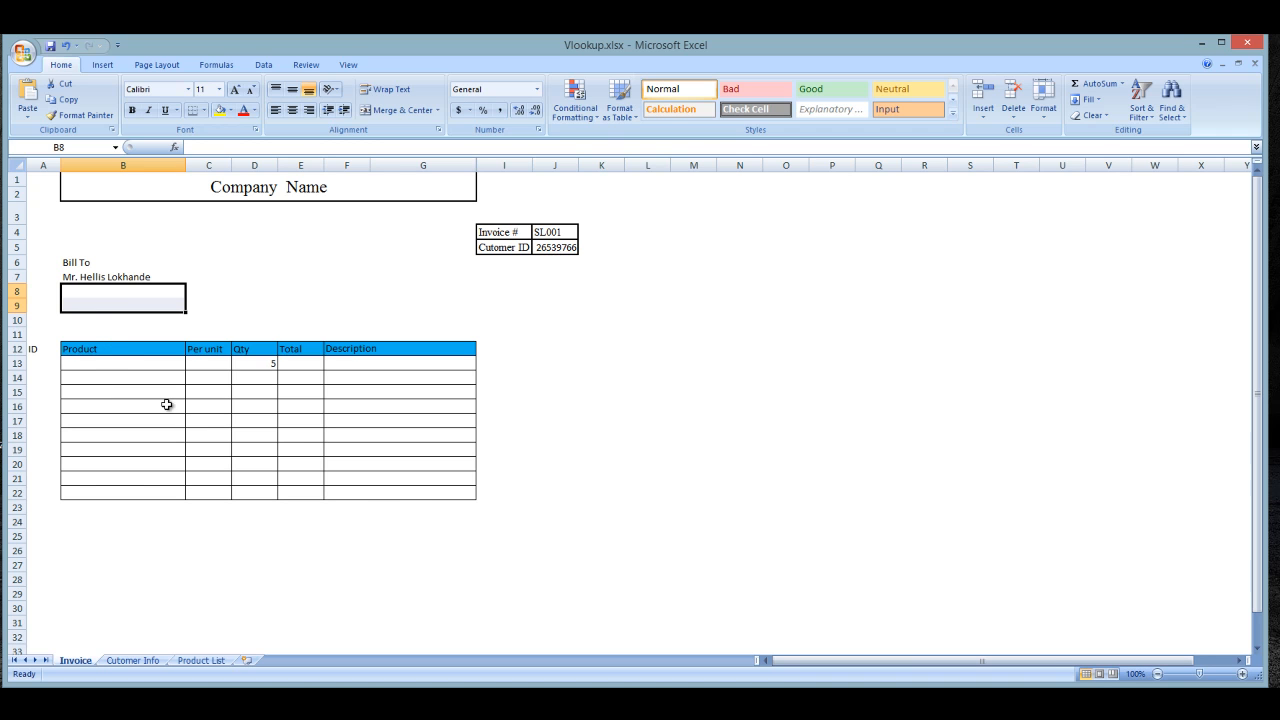
left_click(35, 361)
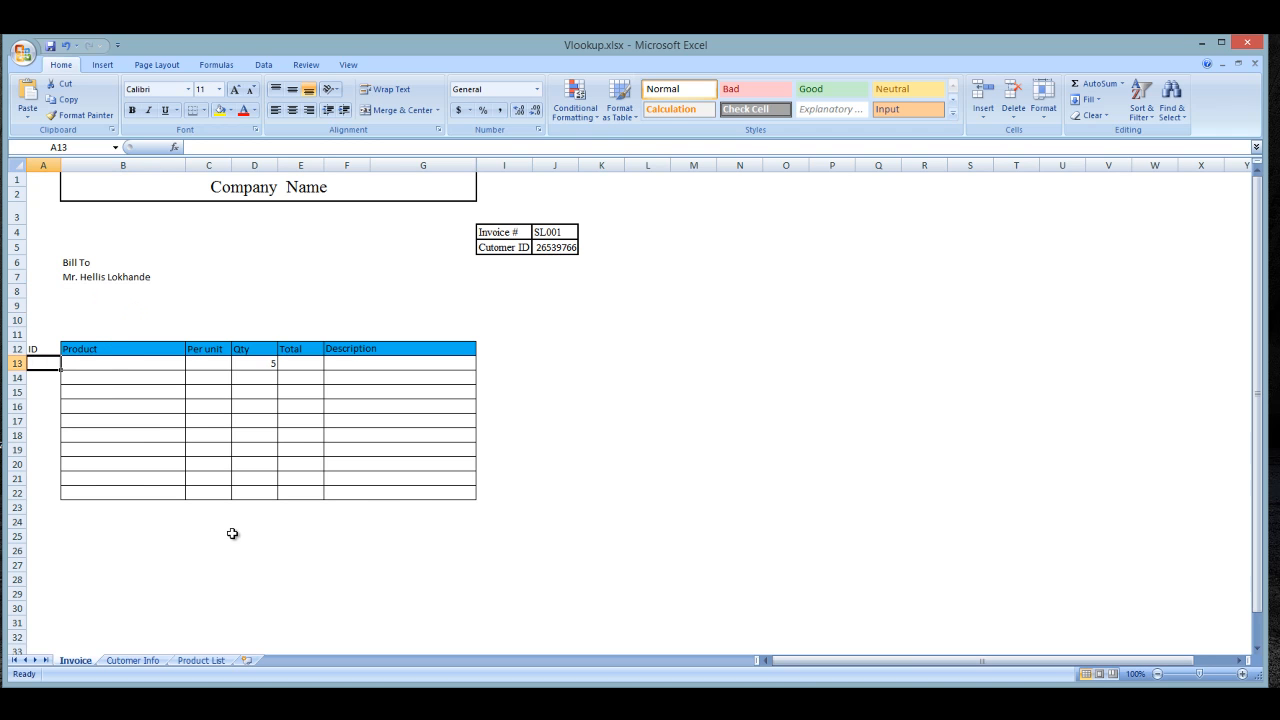
Step: Widen the Product Number column on the Product List sheet to fit its header
left_click(133, 661)
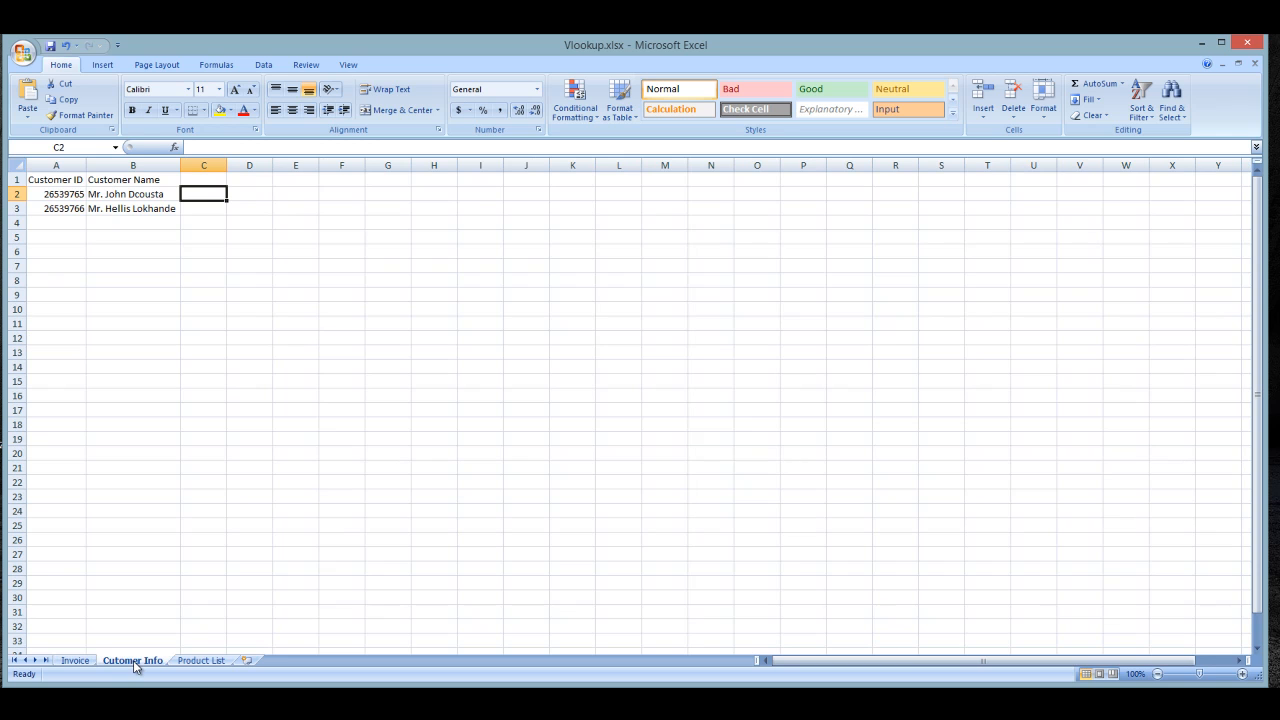
left_click(201, 660)
left_click(239, 342)
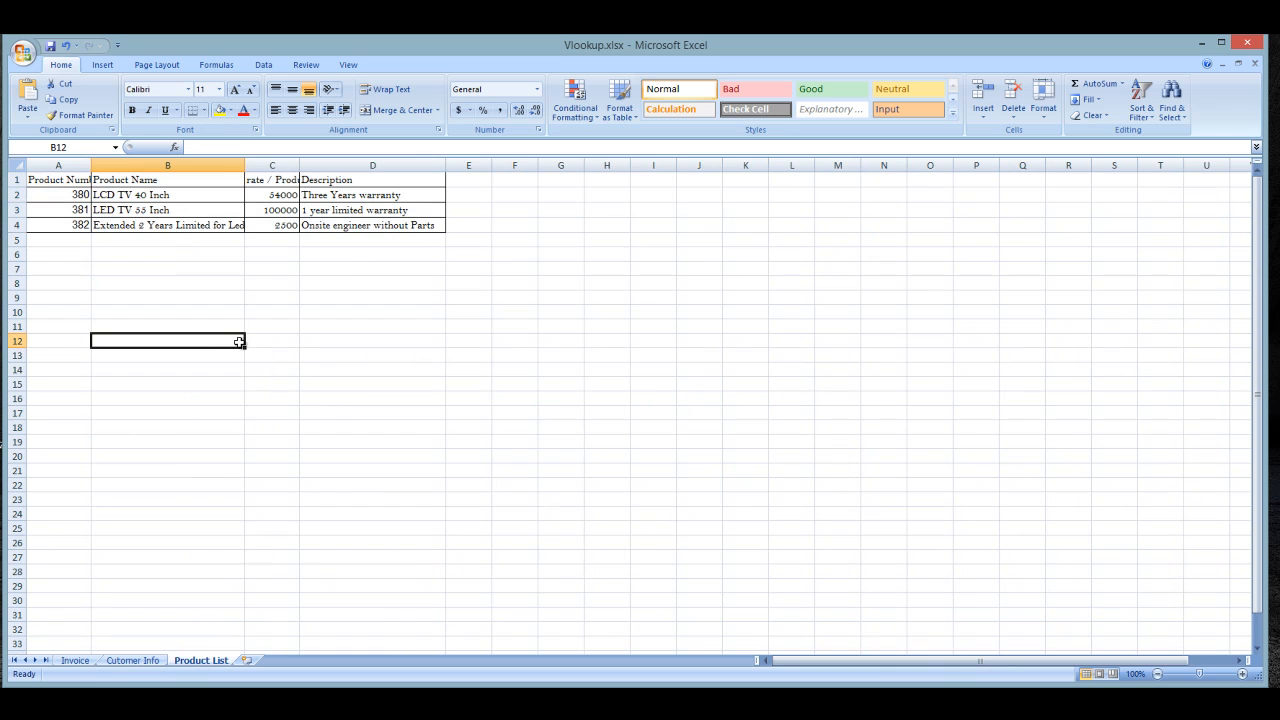
double_click(91, 165)
Step: Apply list data validation to Product List cells A1:A4 with source =$A$2:$A$4, and check the product number cells
left_click_drag(78, 180, 81, 219)
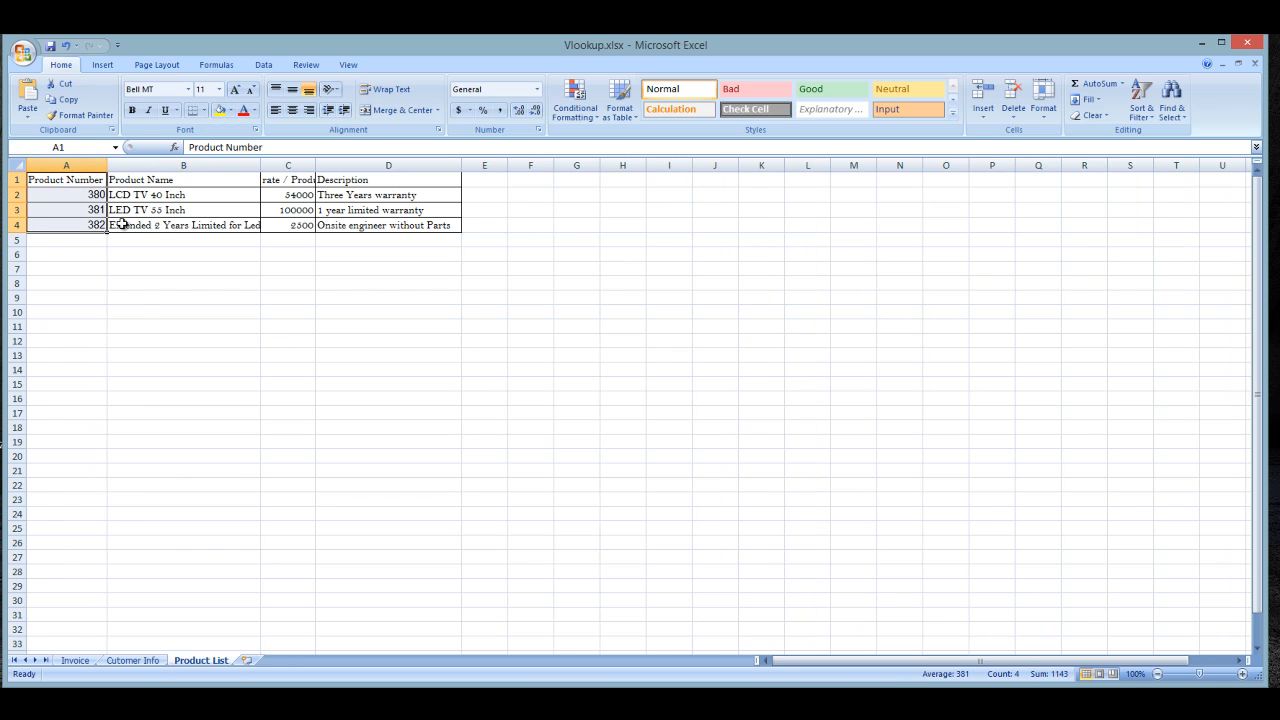
left_click(263, 64)
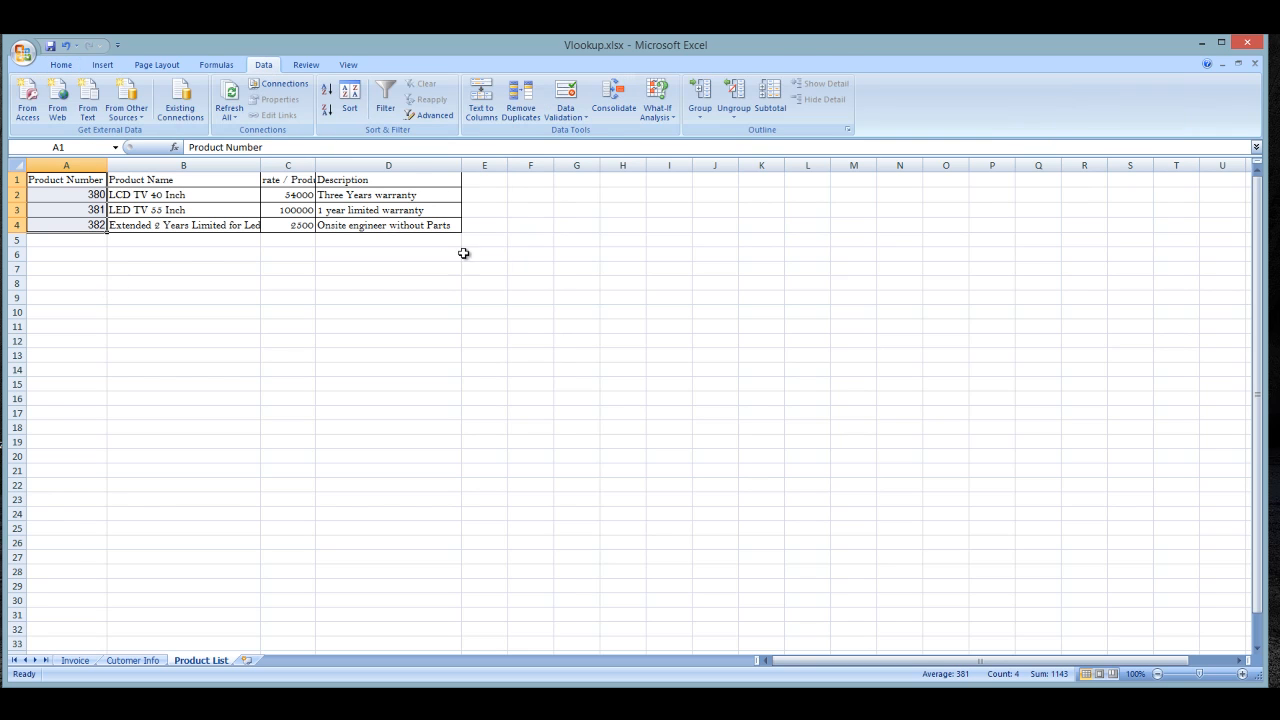
left_click(60, 244)
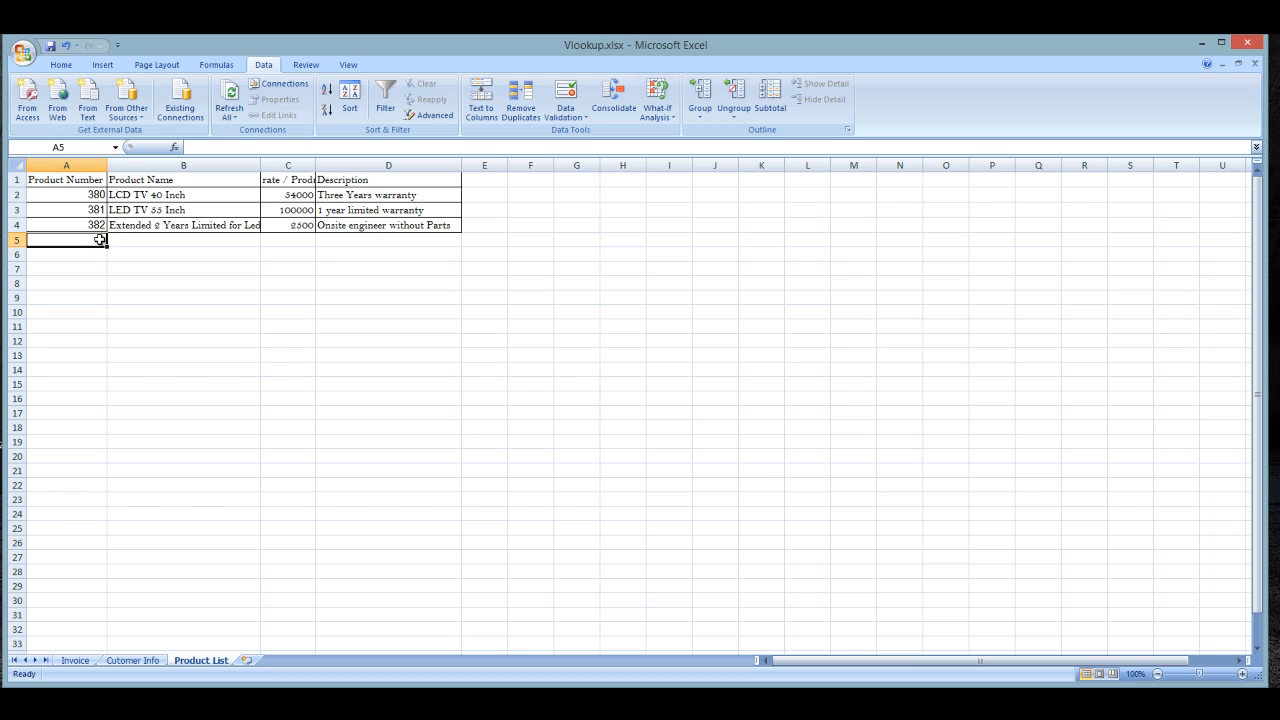
left_click(85, 196)
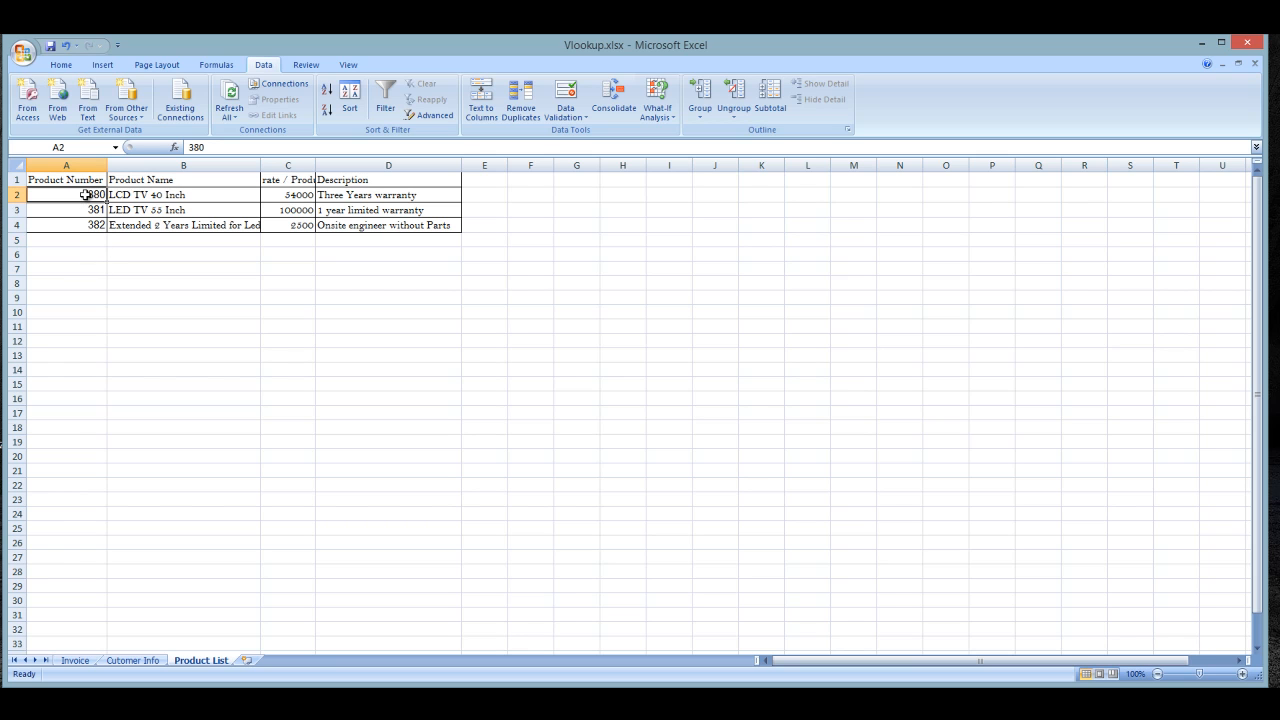
left_click_drag(85, 184, 92, 224)
left_click(565, 113)
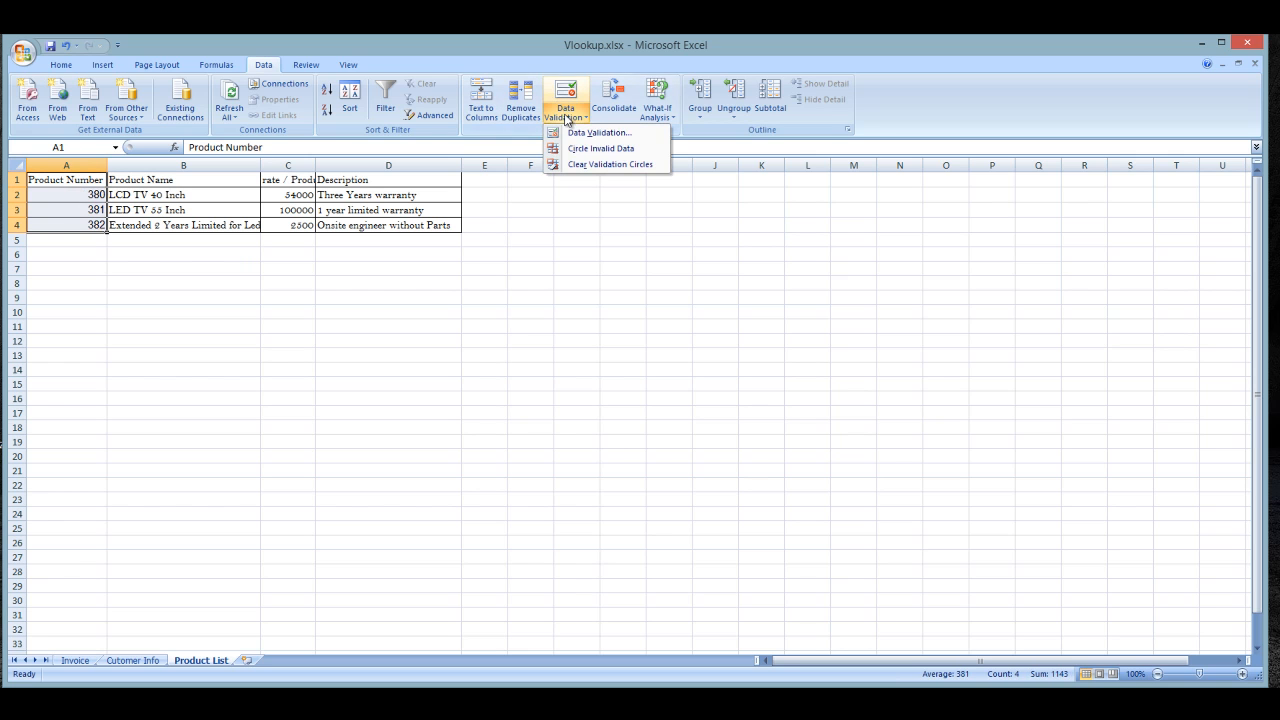
left_click(569, 134)
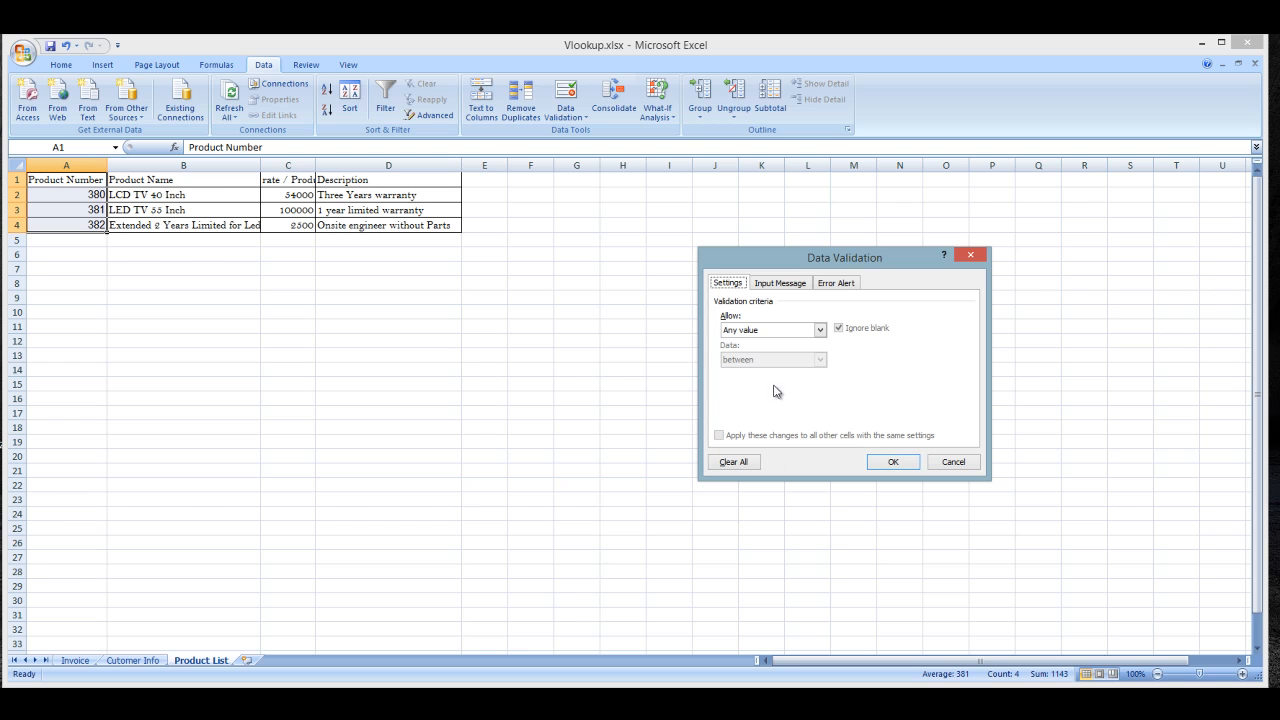
left_click(820, 331)
left_click(730, 371)
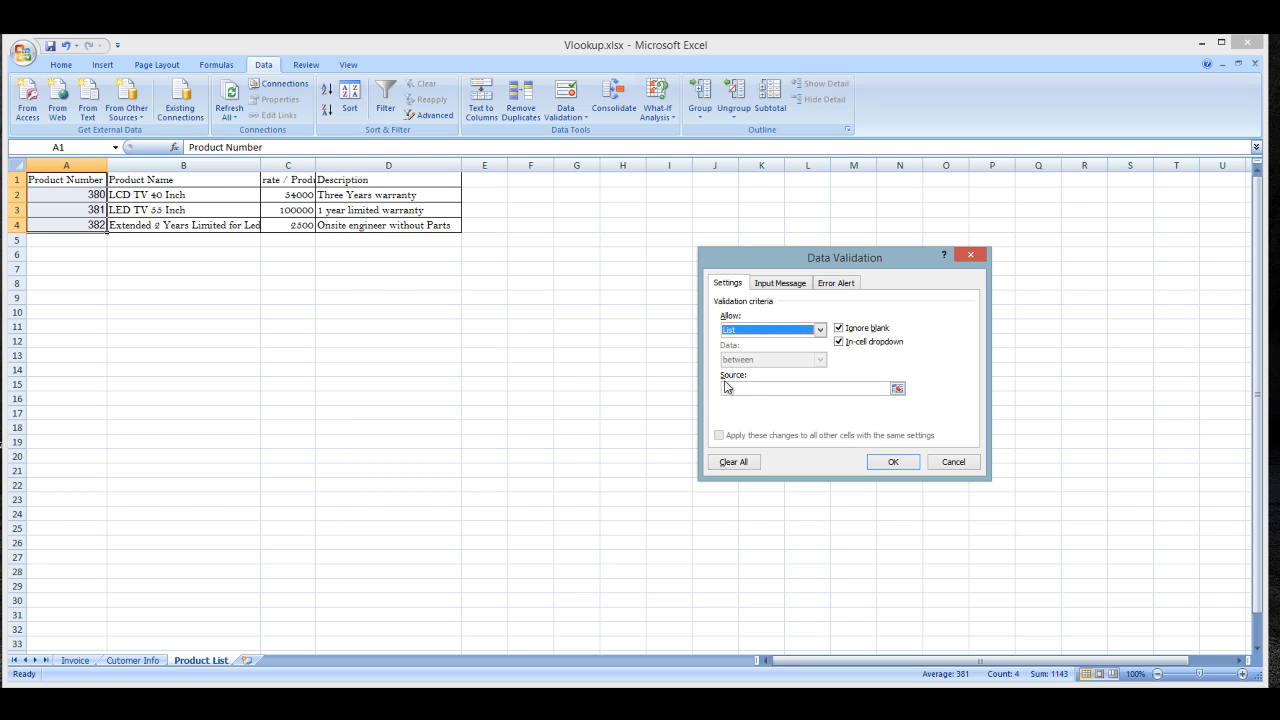
left_click(736, 390)
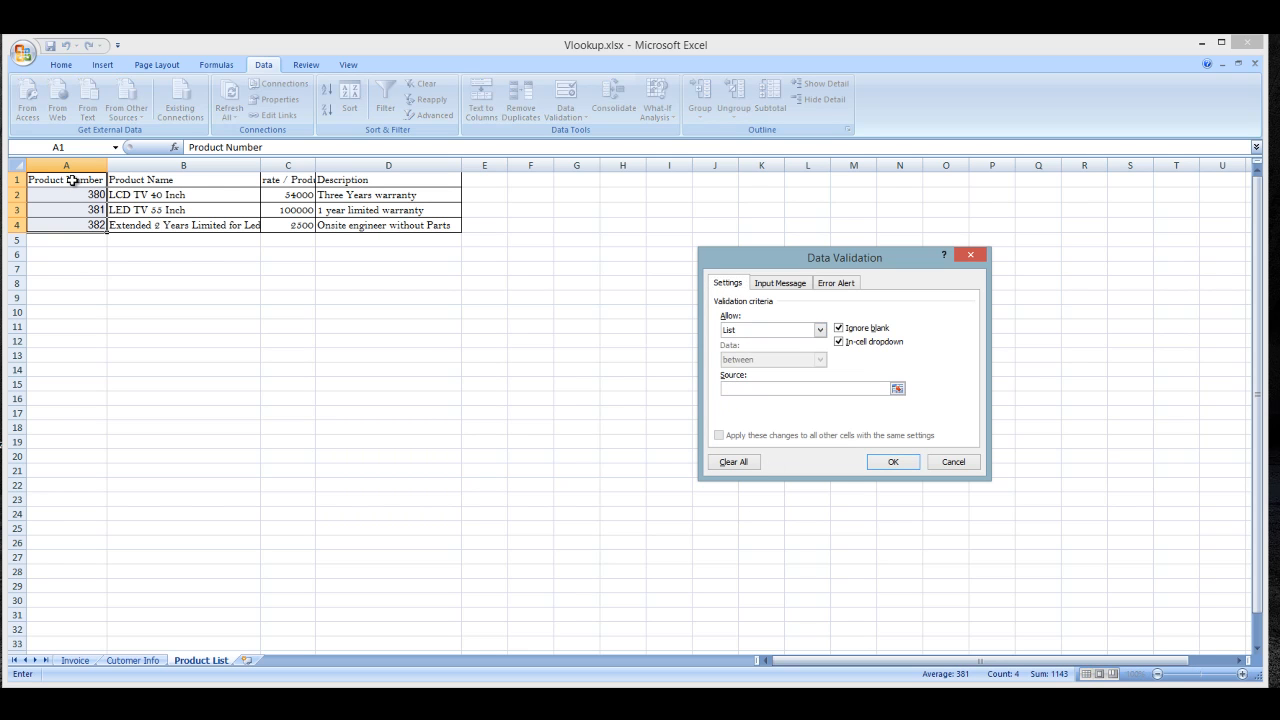
left_click_drag(74, 192, 74, 225)
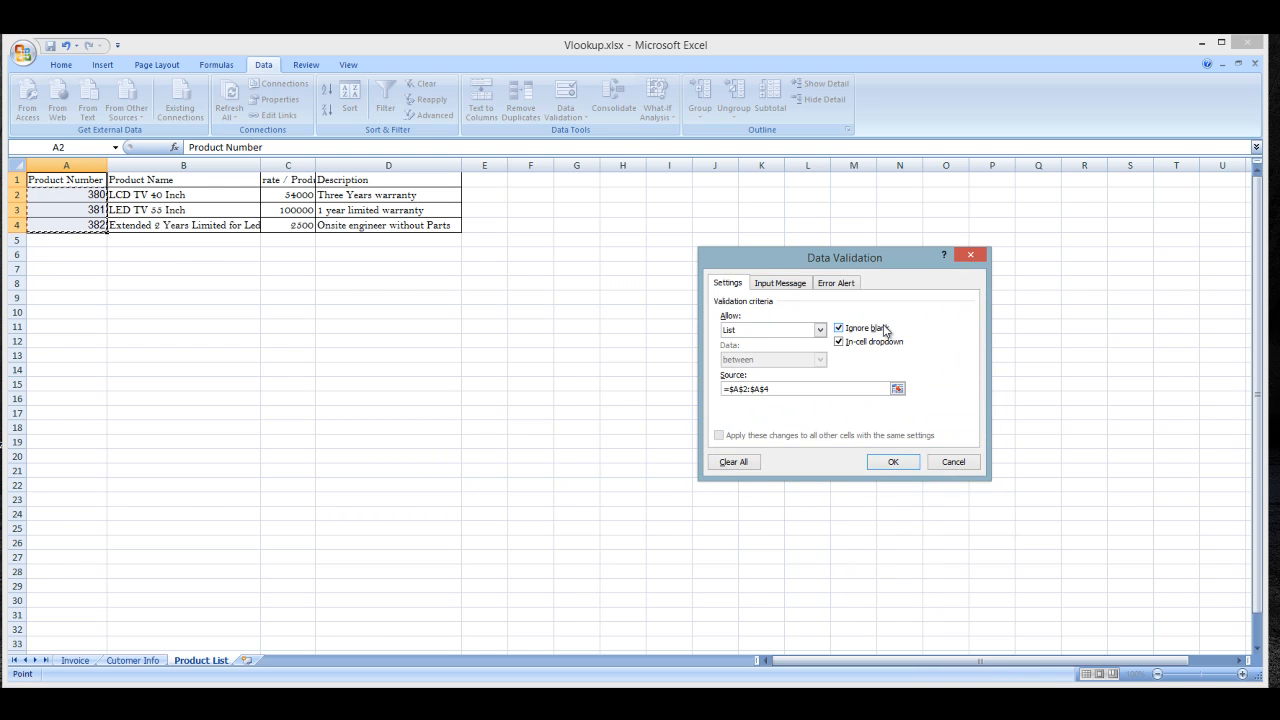
left_click(891, 463)
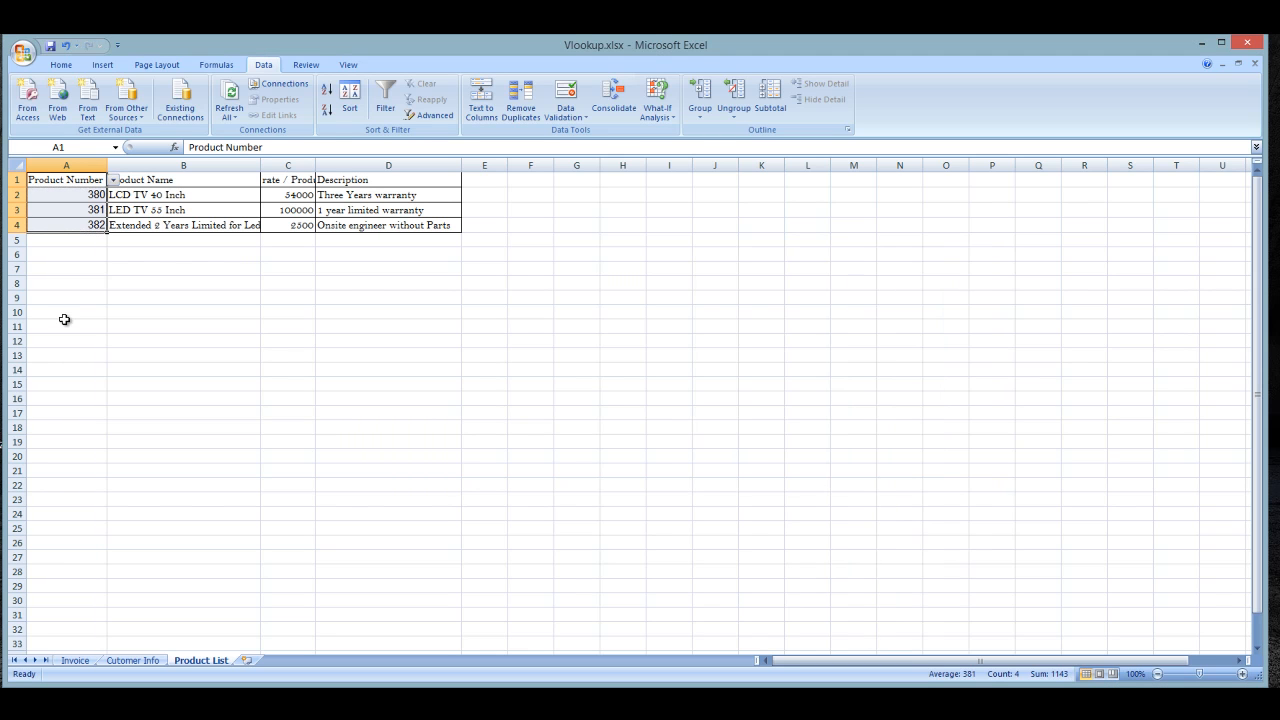
left_click(109, 292)
left_click(86, 209)
left_click(90, 195)
left_click(96, 226)
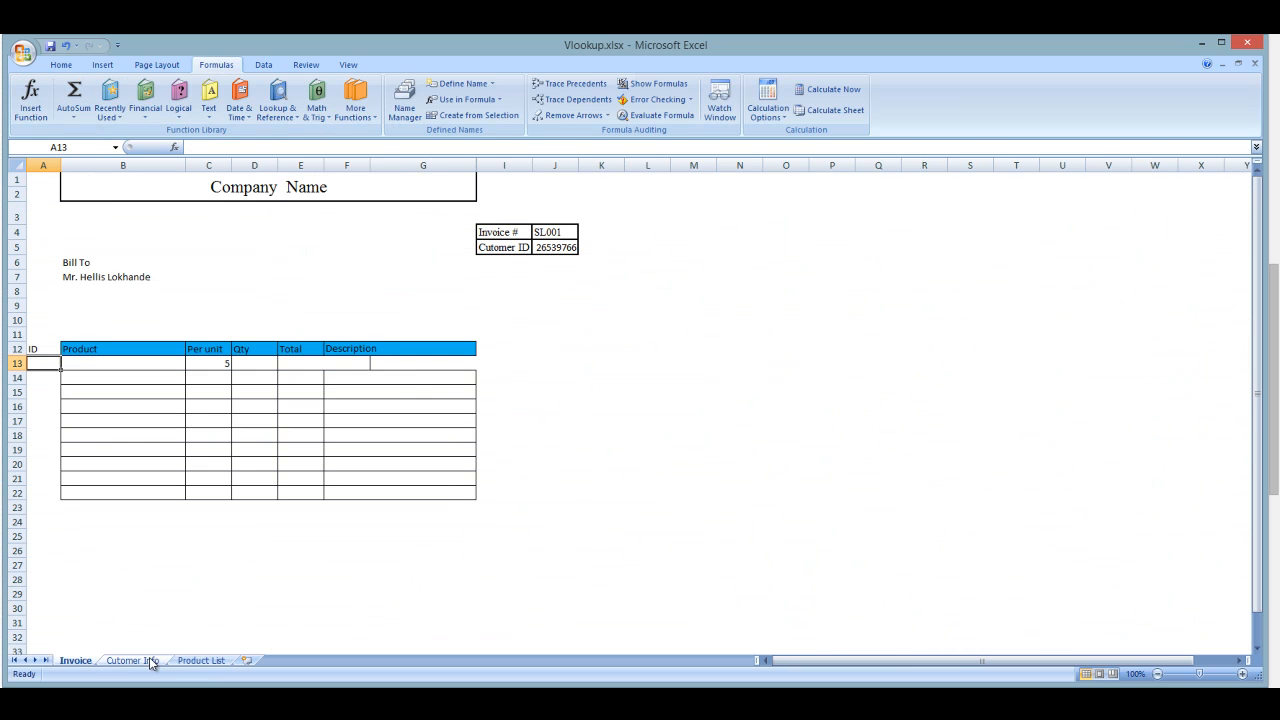
Step: Name the product numbers in Product List A2:A4 as ID
left_click(192, 663)
left_click_drag(68, 198, 65, 228)
left_click(69, 150)
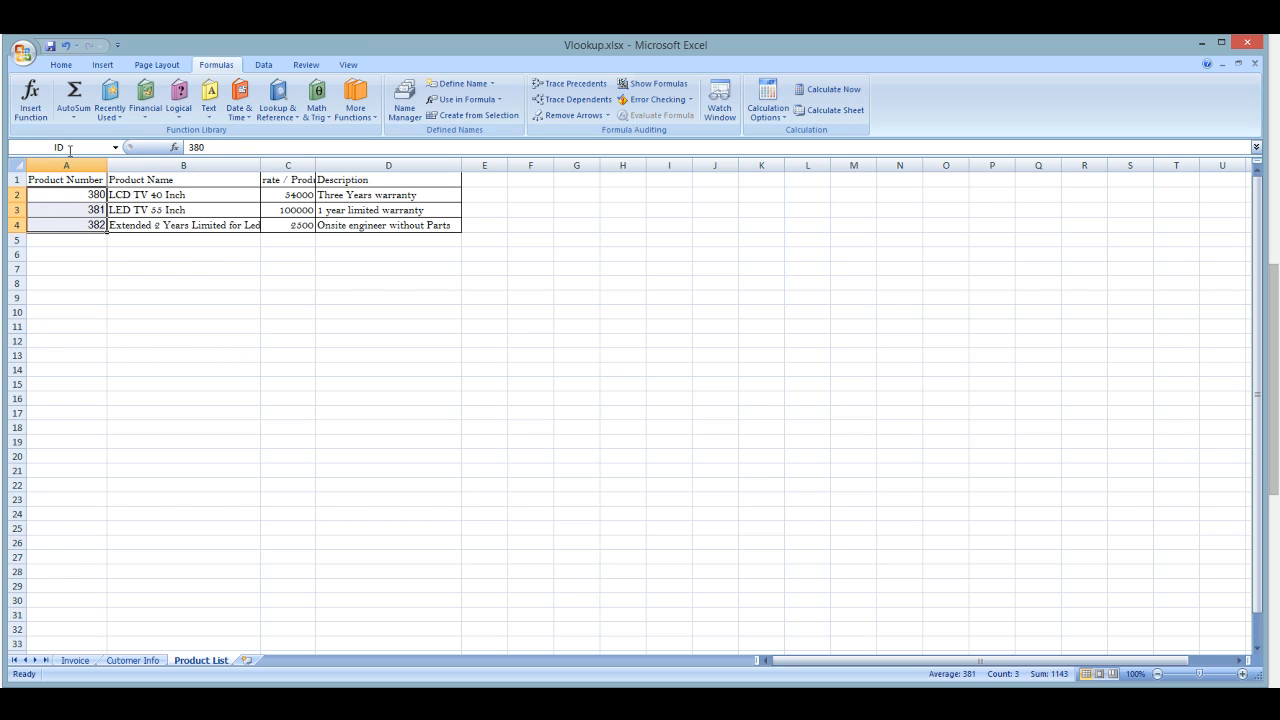
type("ID")
key("Return")
left_click(208, 340)
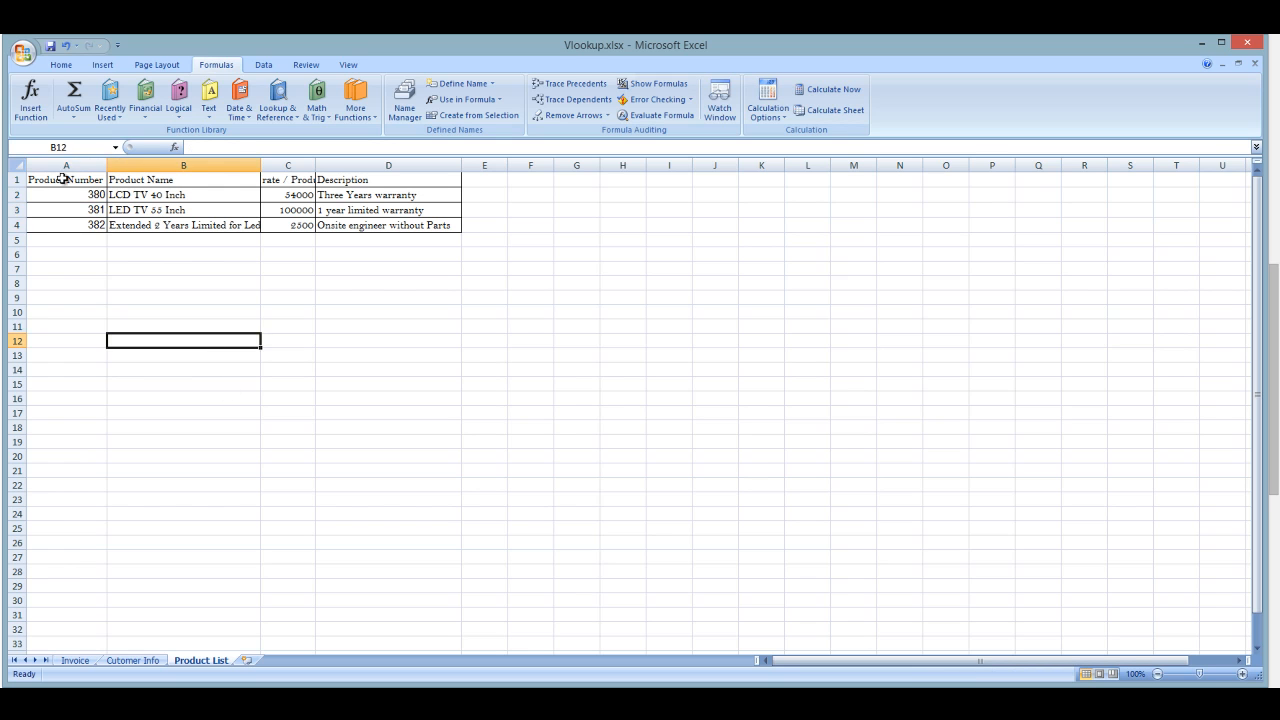
left_click_drag(69, 190, 70, 581)
Step: Add list data validation to Invoice cell A13 under ID, with =id as the source
left_click(68, 661)
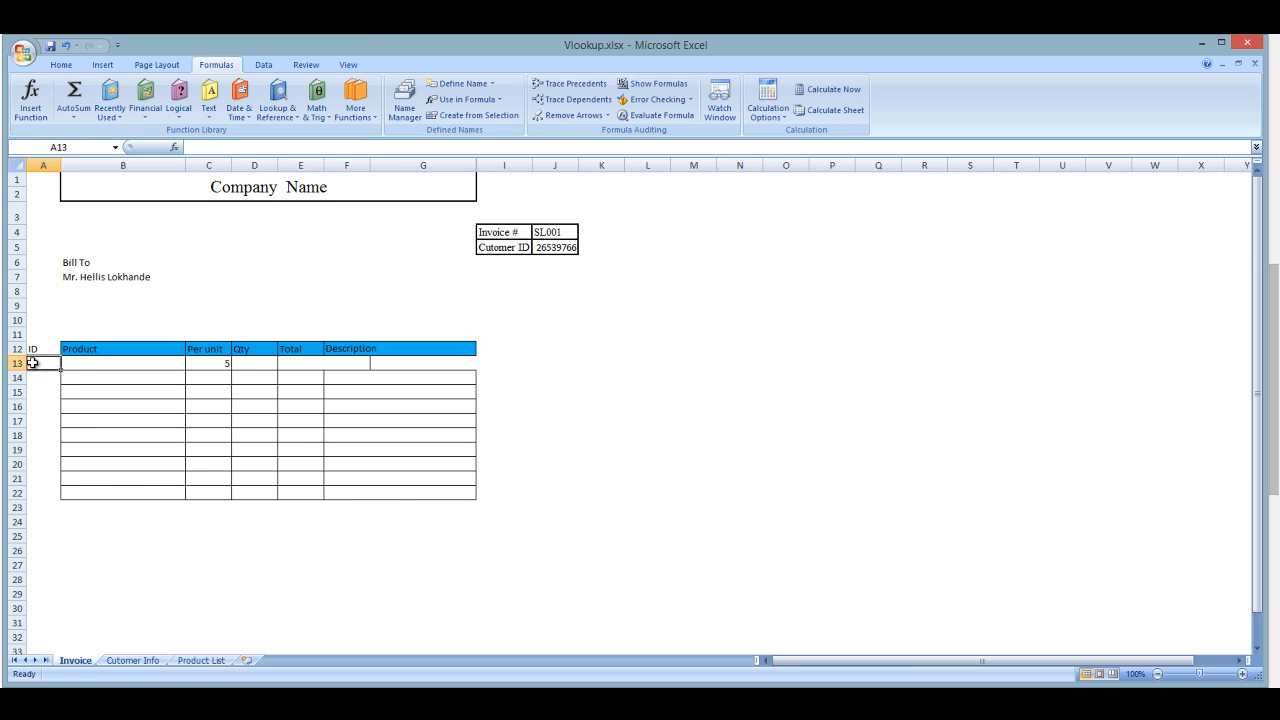
left_click(263, 66)
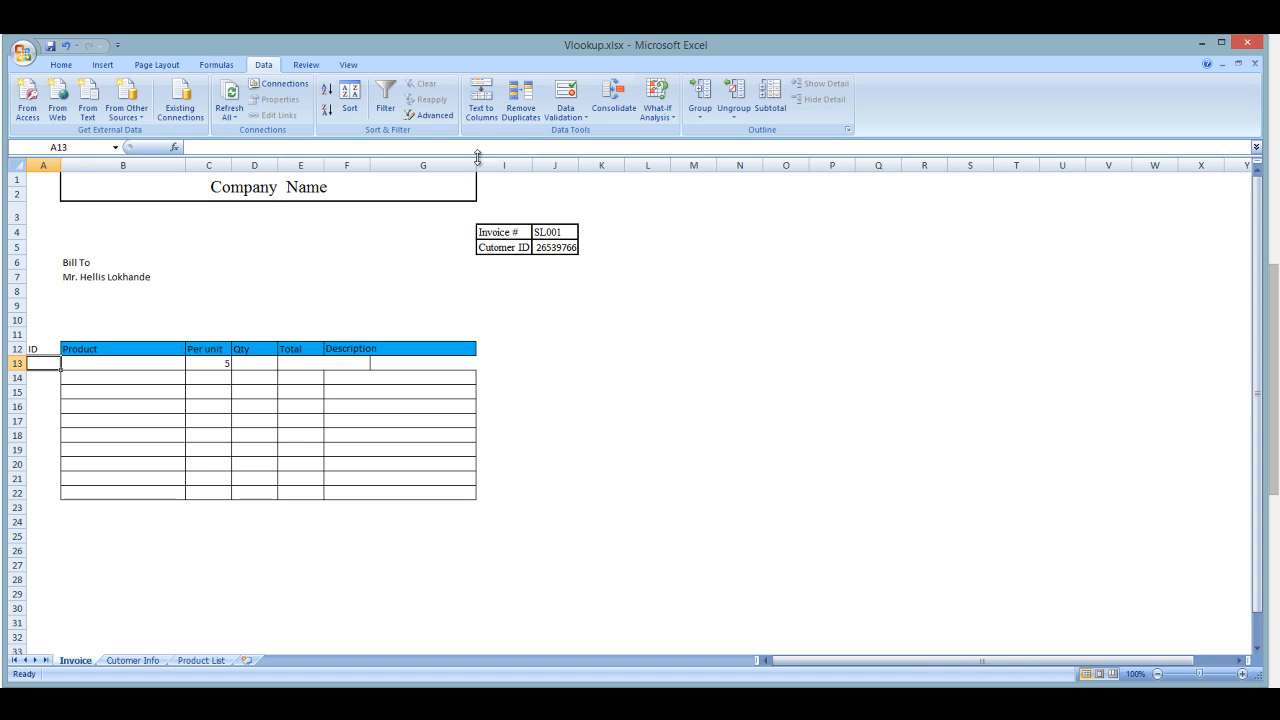
left_click(565, 125)
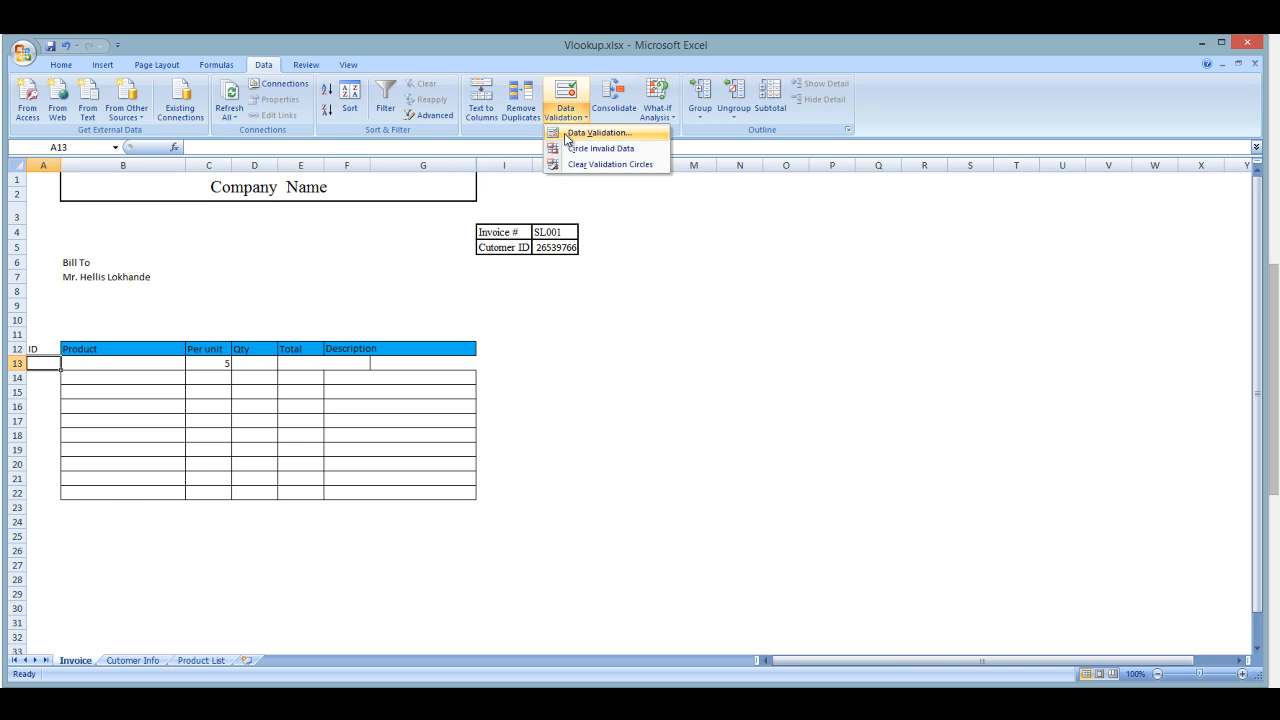
left_click(592, 132)
left_click(768, 331)
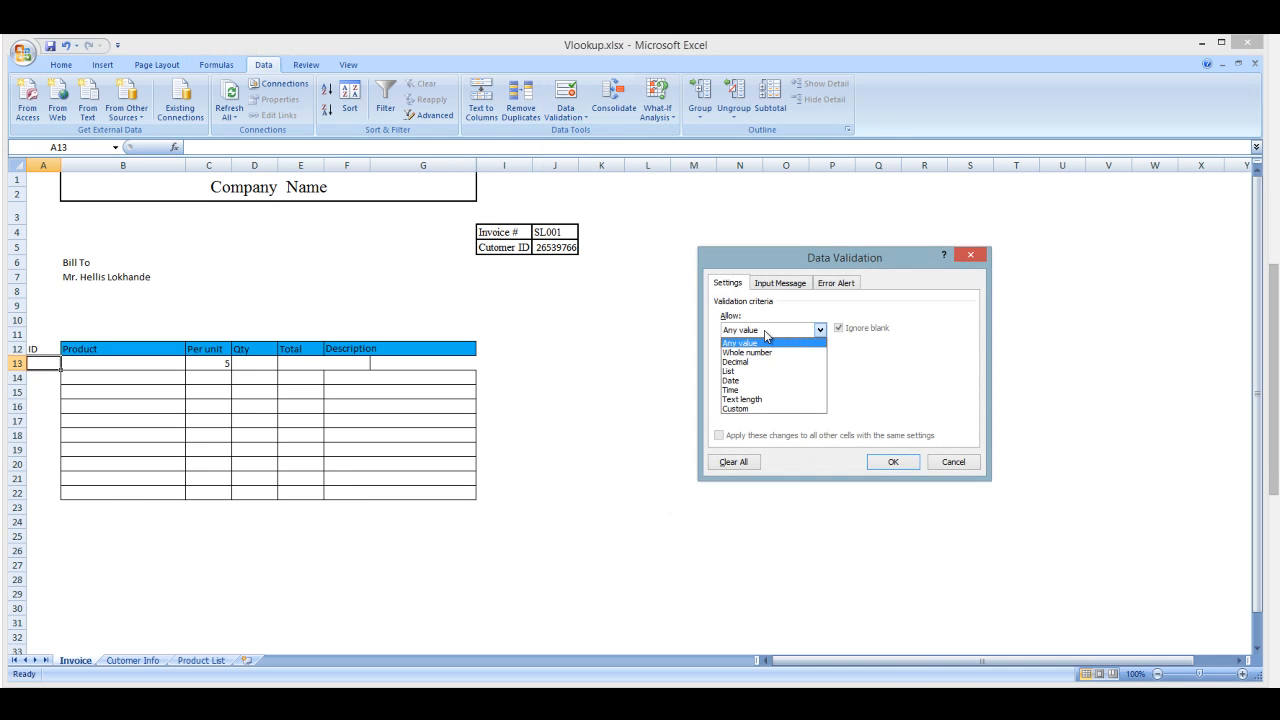
left_click(756, 376)
left_click(744, 388)
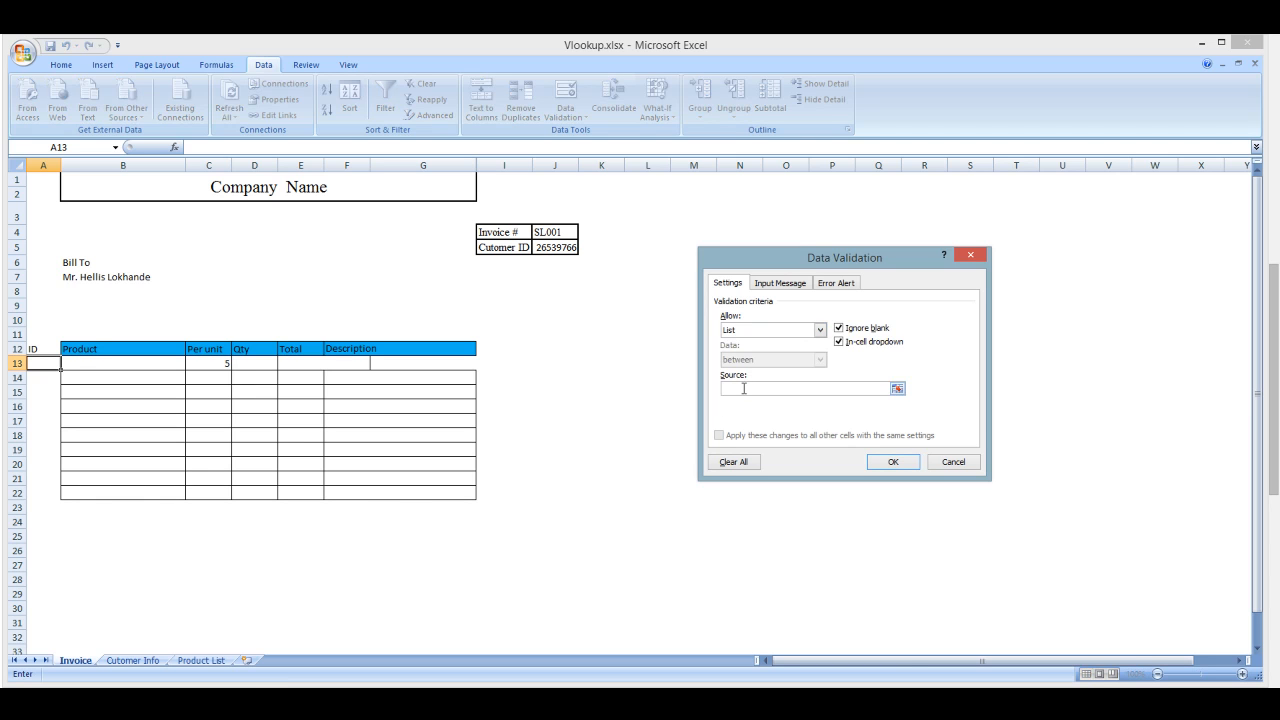
type("=id")
left_click(894, 464)
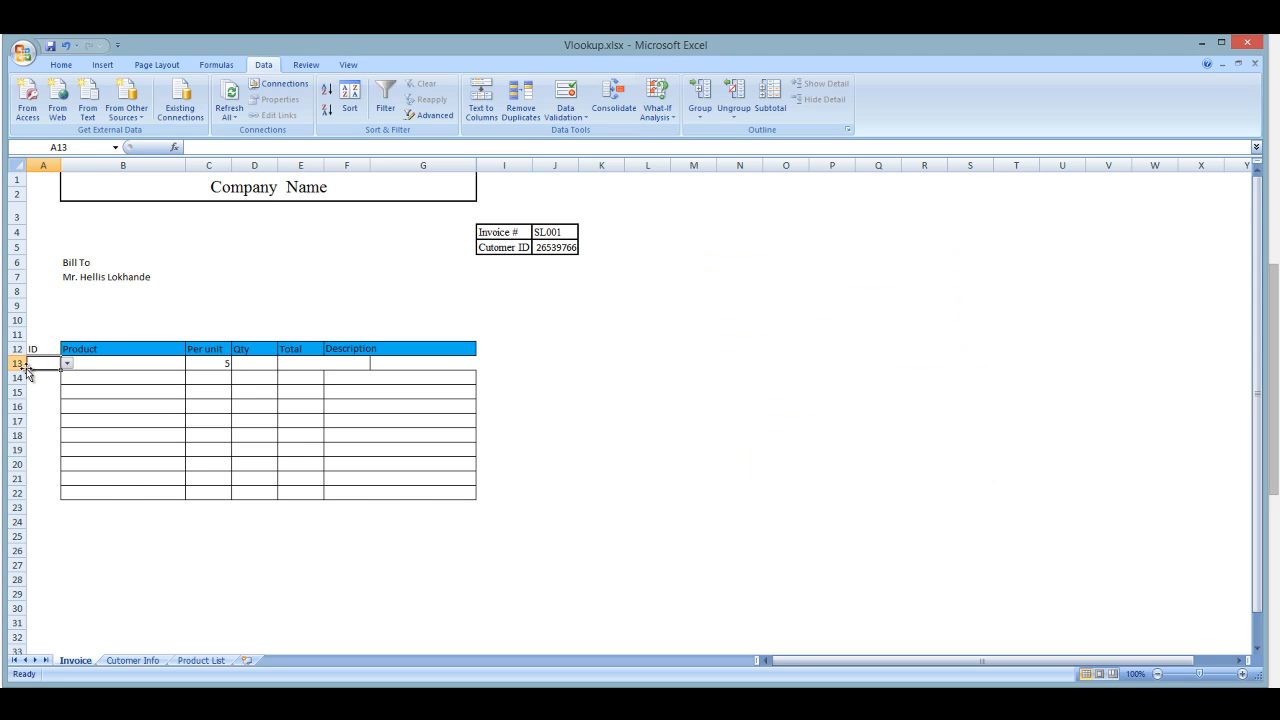
Step: Choose product number 380 from the dropdown list in Invoice cell A13
left_click(67, 363)
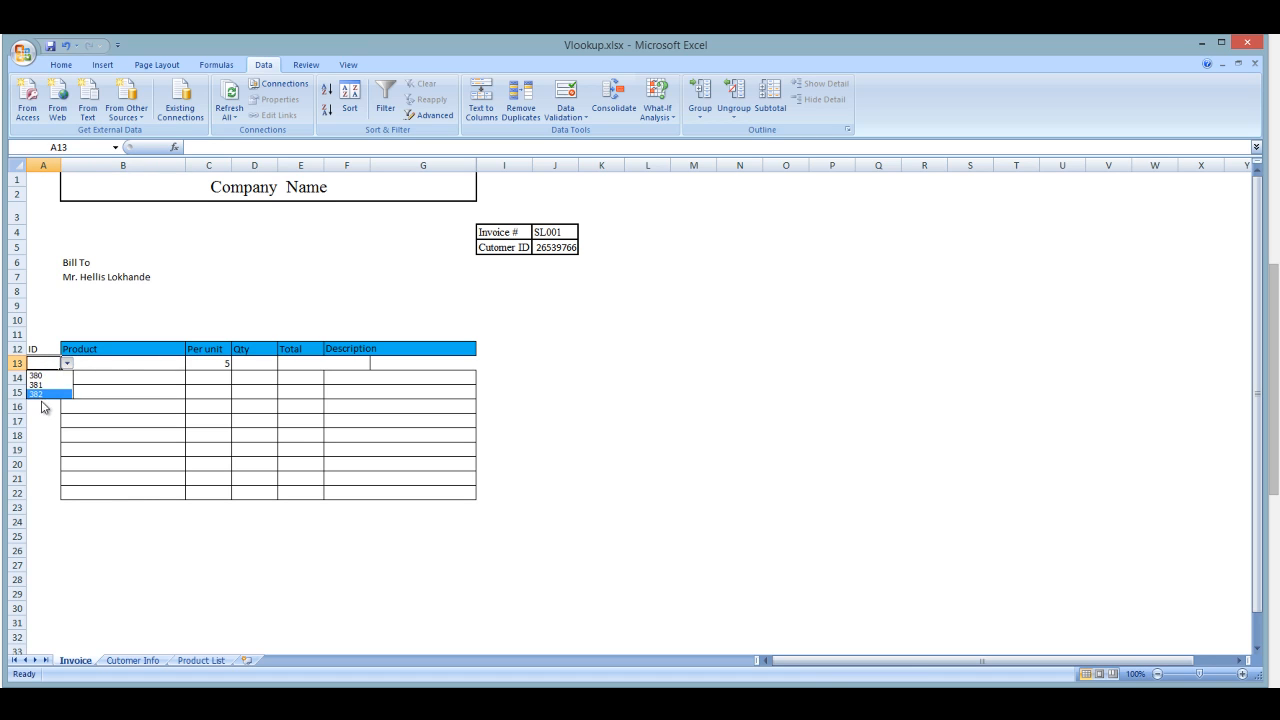
left_click(148, 399)
left_click(119, 366)
left_click(47, 363)
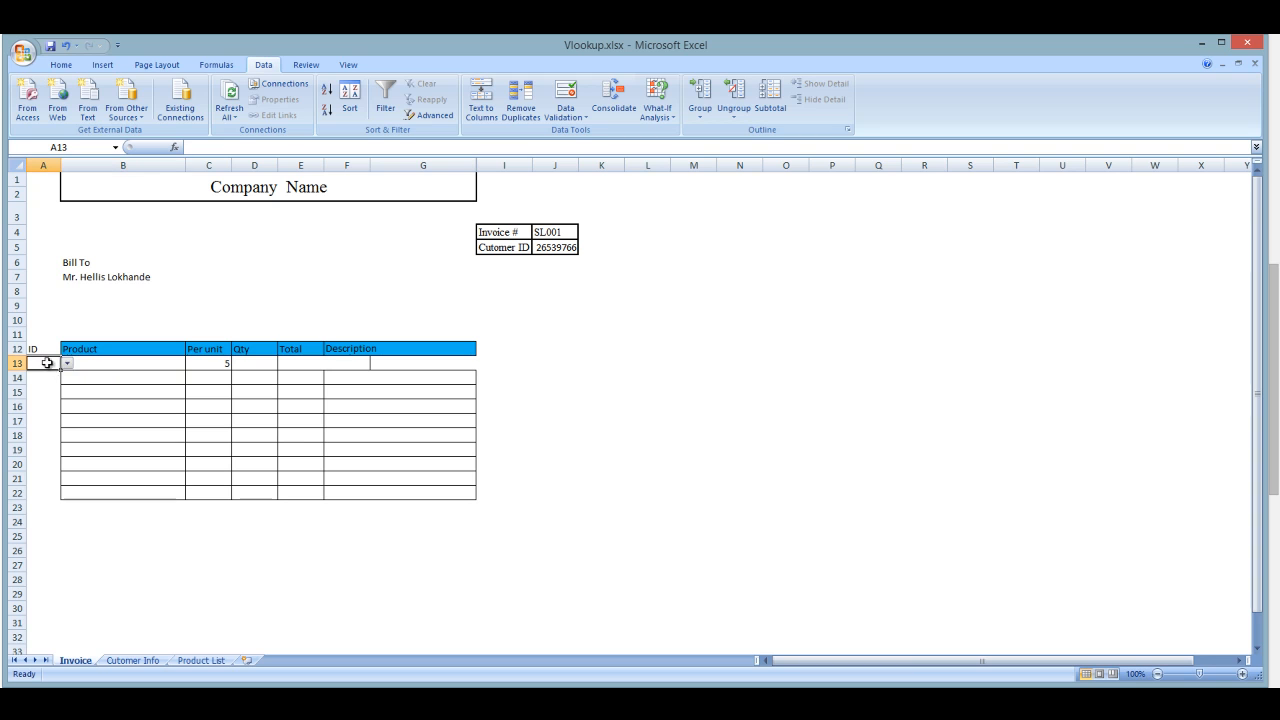
left_click(67, 363)
left_click(52, 377)
left_click(107, 369)
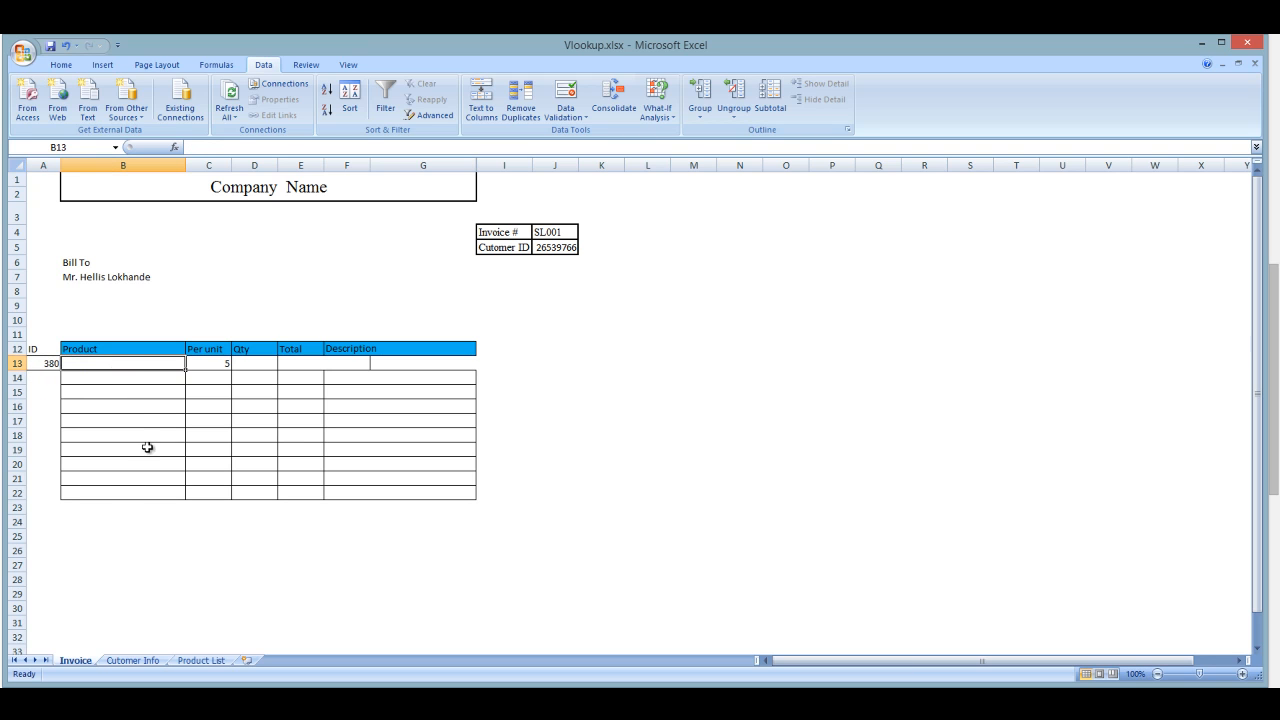
Step: Unmerge the Total cell E13 from F13 on the invoice and add a right border to E13
left_click(242, 366)
left_click(301, 368)
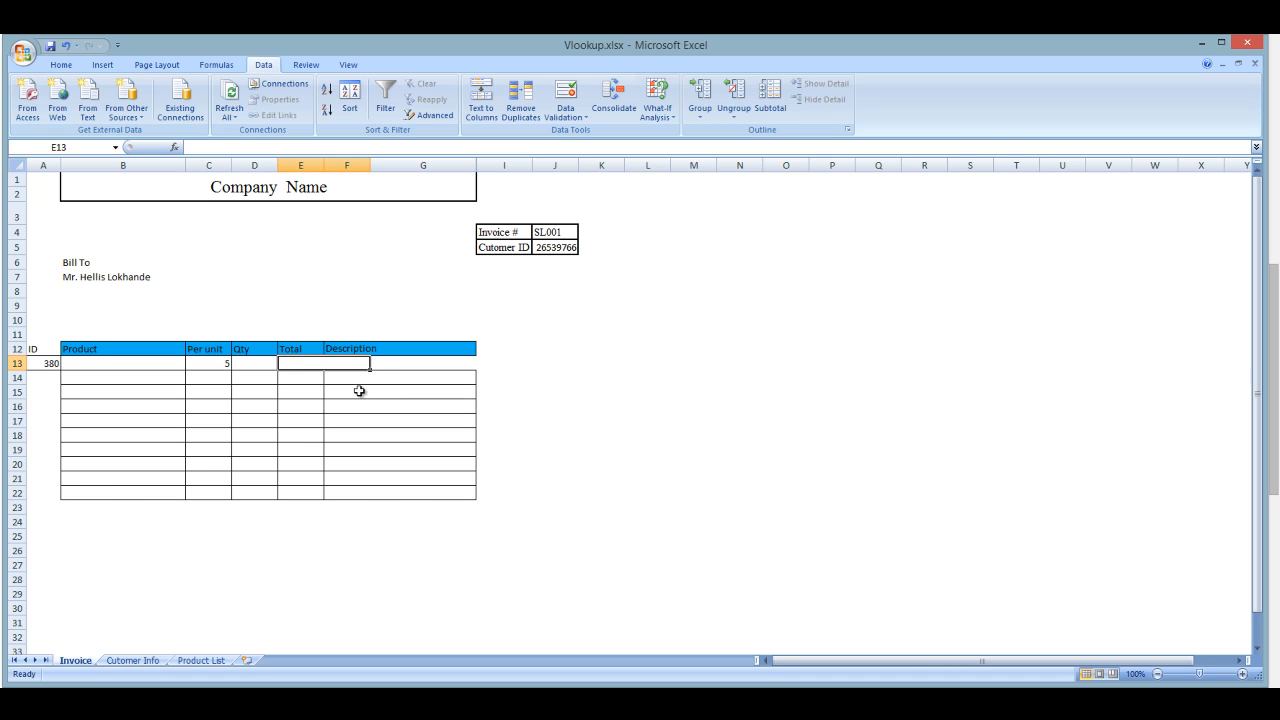
left_click(396, 369)
left_click(308, 363)
left_click(61, 65)
left_click(395, 110)
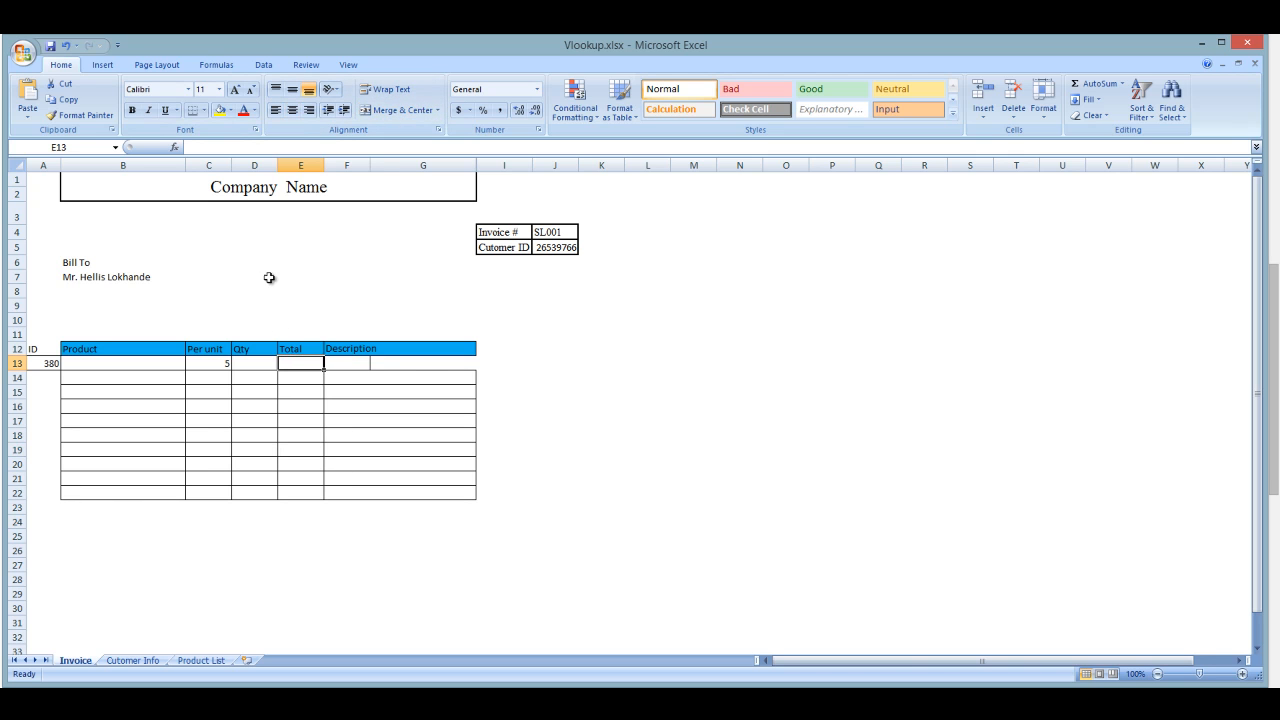
left_click(204, 110)
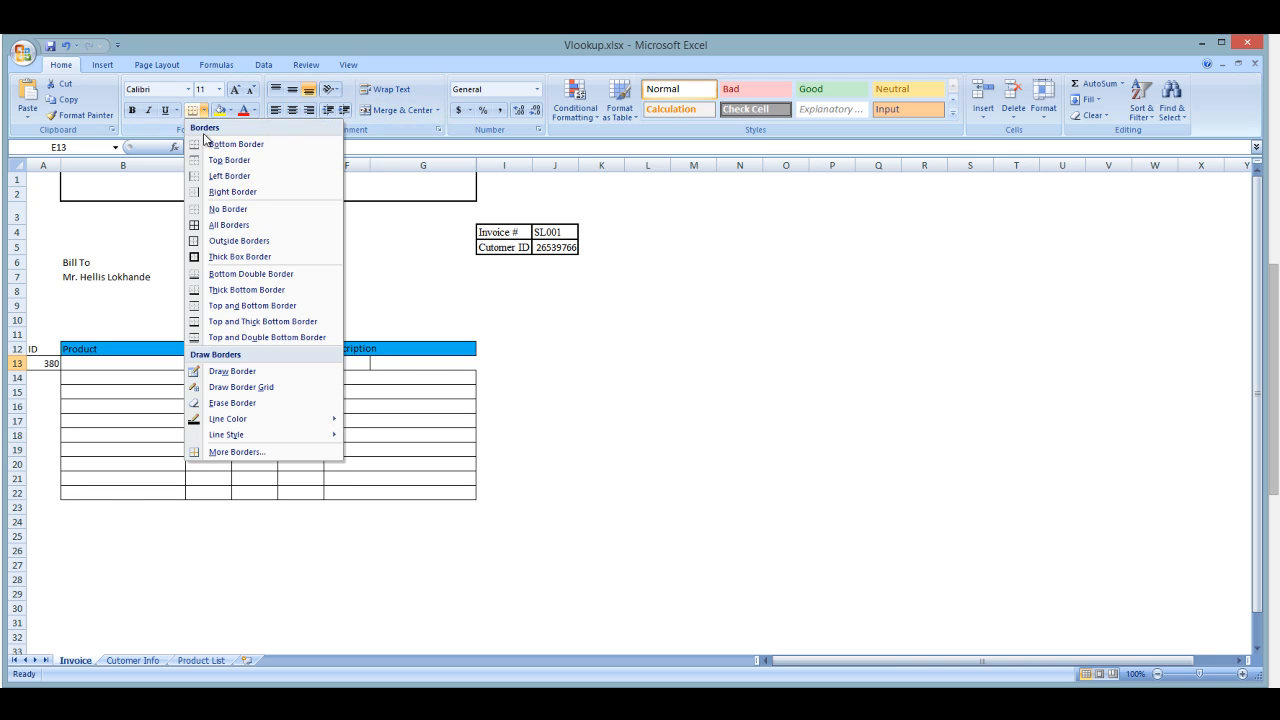
left_click(210, 192)
Step: Merge and center F13:G13 under Description on the invoice
left_click(457, 483)
left_click(293, 364)
left_click(370, 375)
left_click_drag(356, 360, 438, 361)
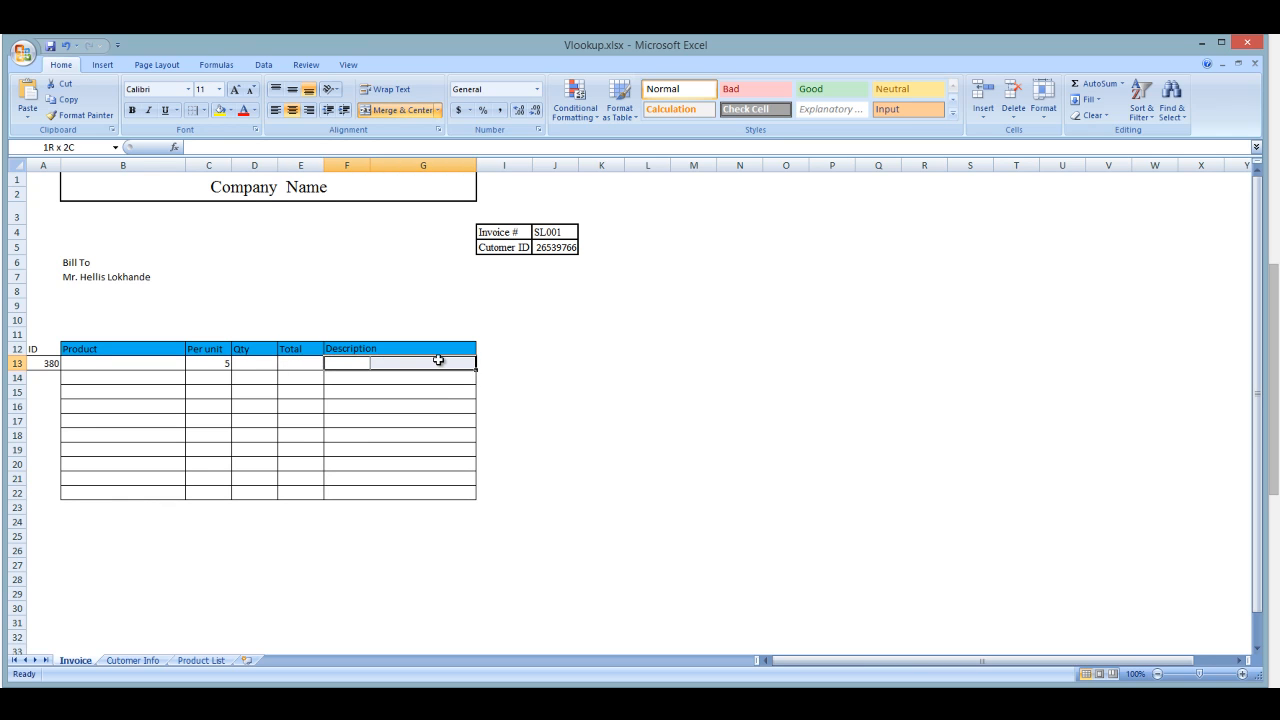
left_click(408, 115)
left_click(494, 404)
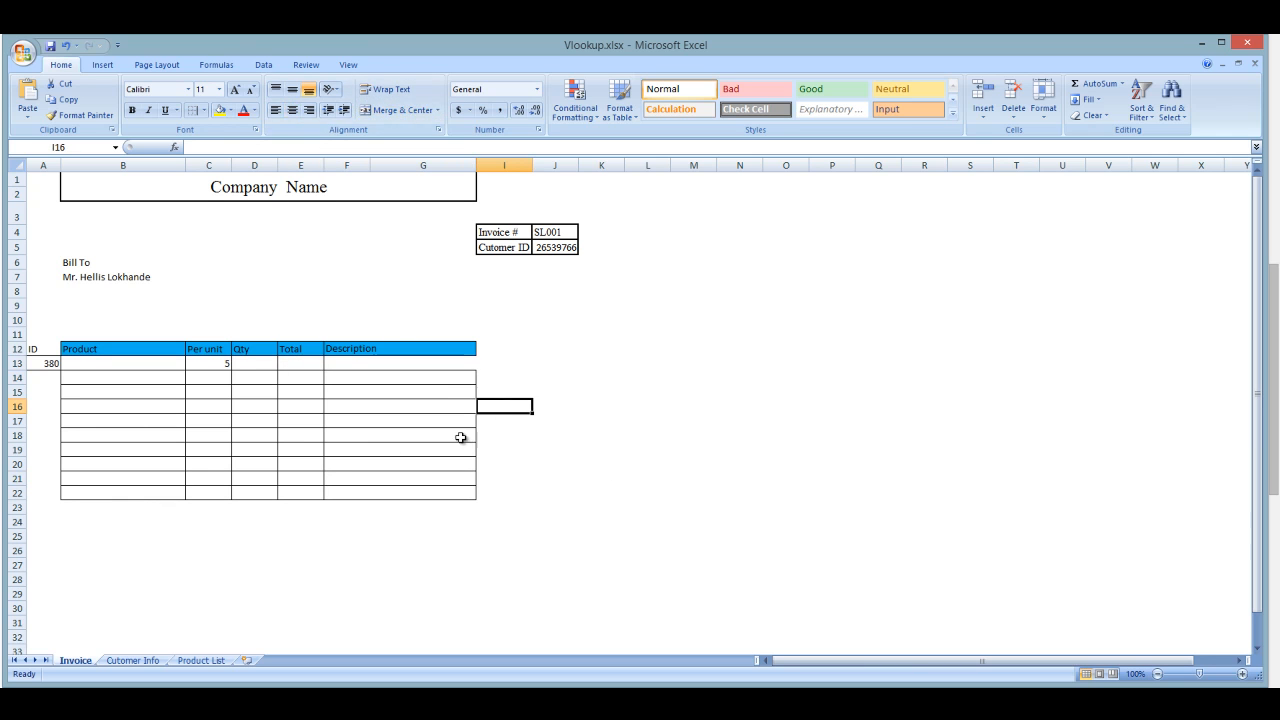
left_click(457, 361)
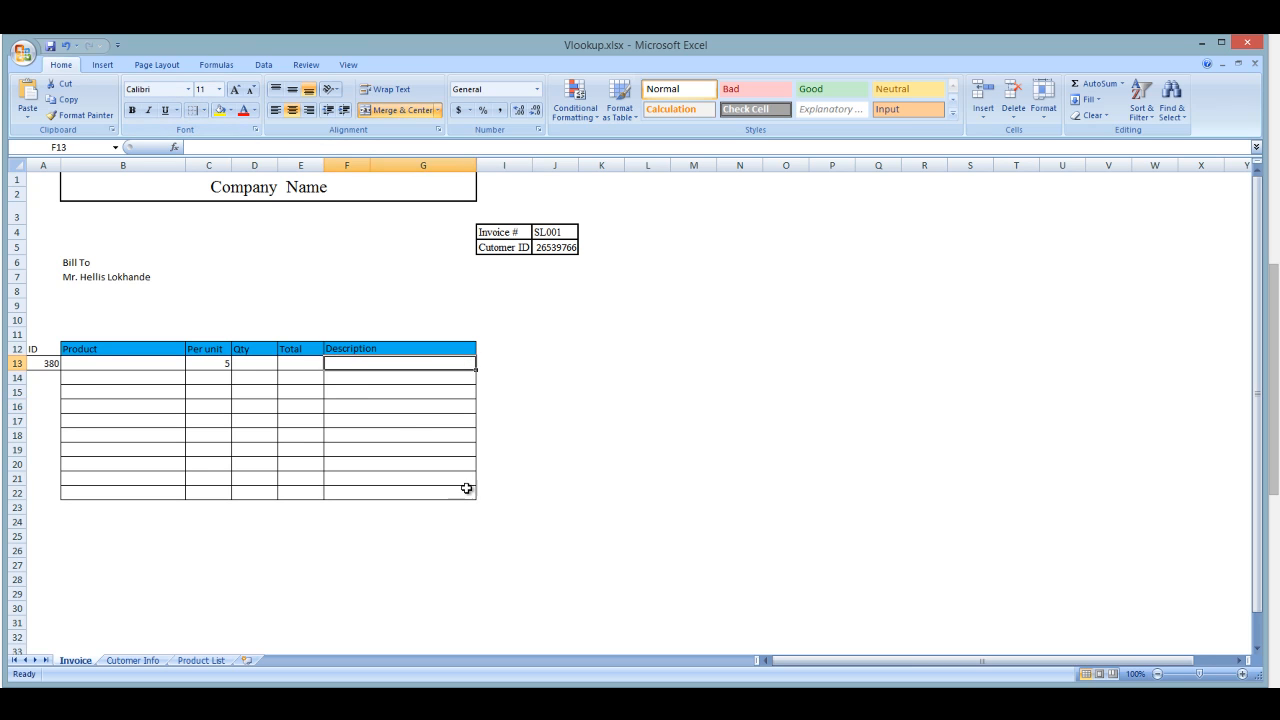
Step: Review the first invoice row's ID, Product and Description cells against the Product List sheet and the workbook's defined names
left_click(93, 386)
left_click(89, 364)
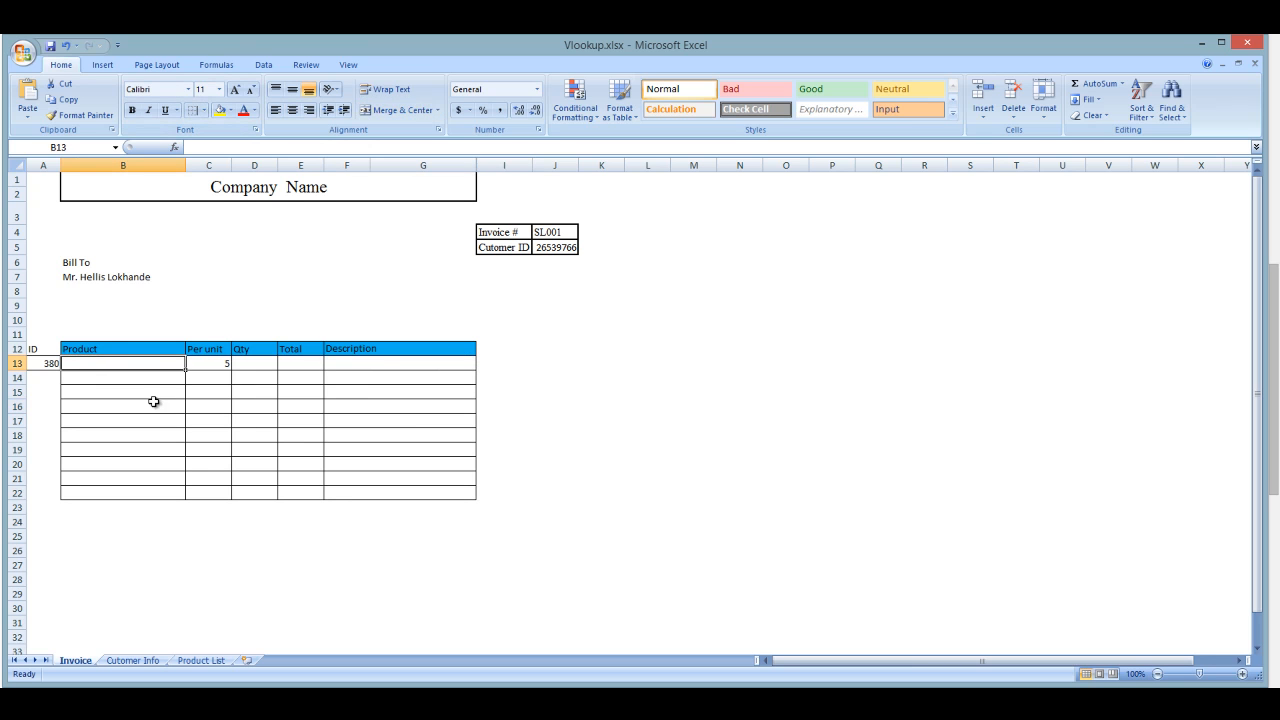
left_click(46, 363)
left_click(88, 363)
left_click(198, 661)
left_click(239, 298)
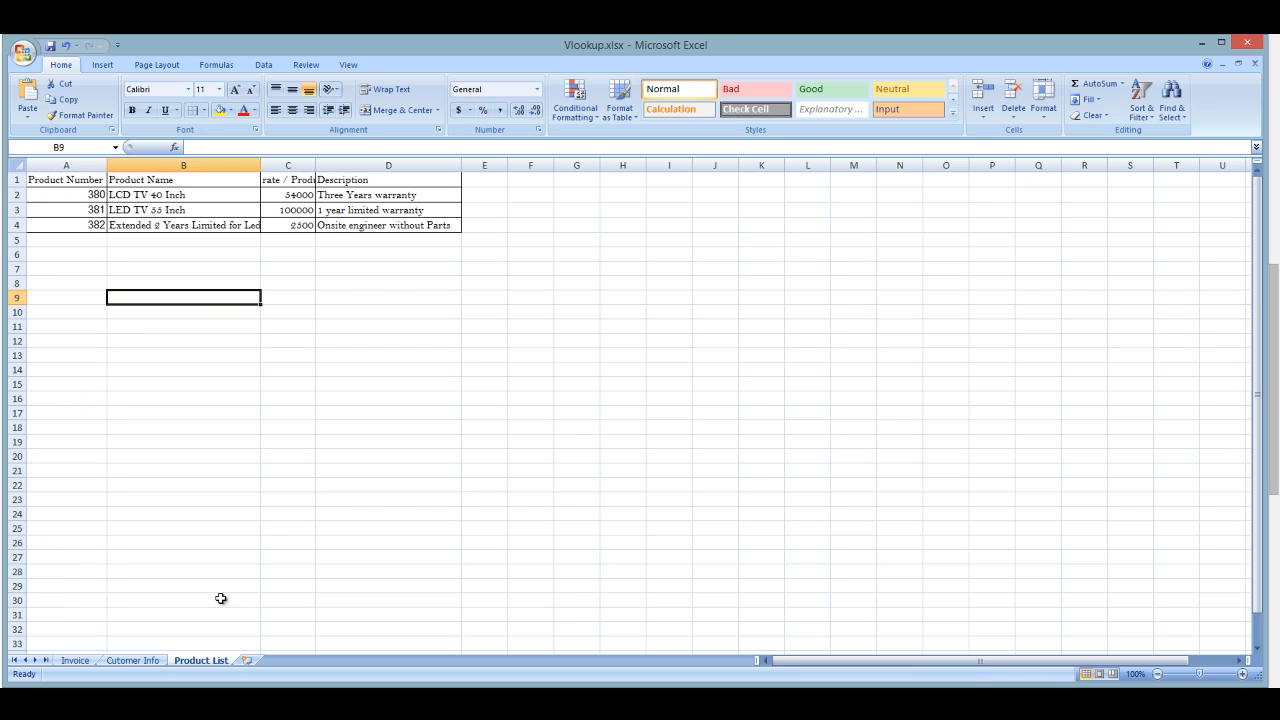
left_click(115, 147)
left_click(341, 508)
left_click(75, 661)
left_click(358, 368)
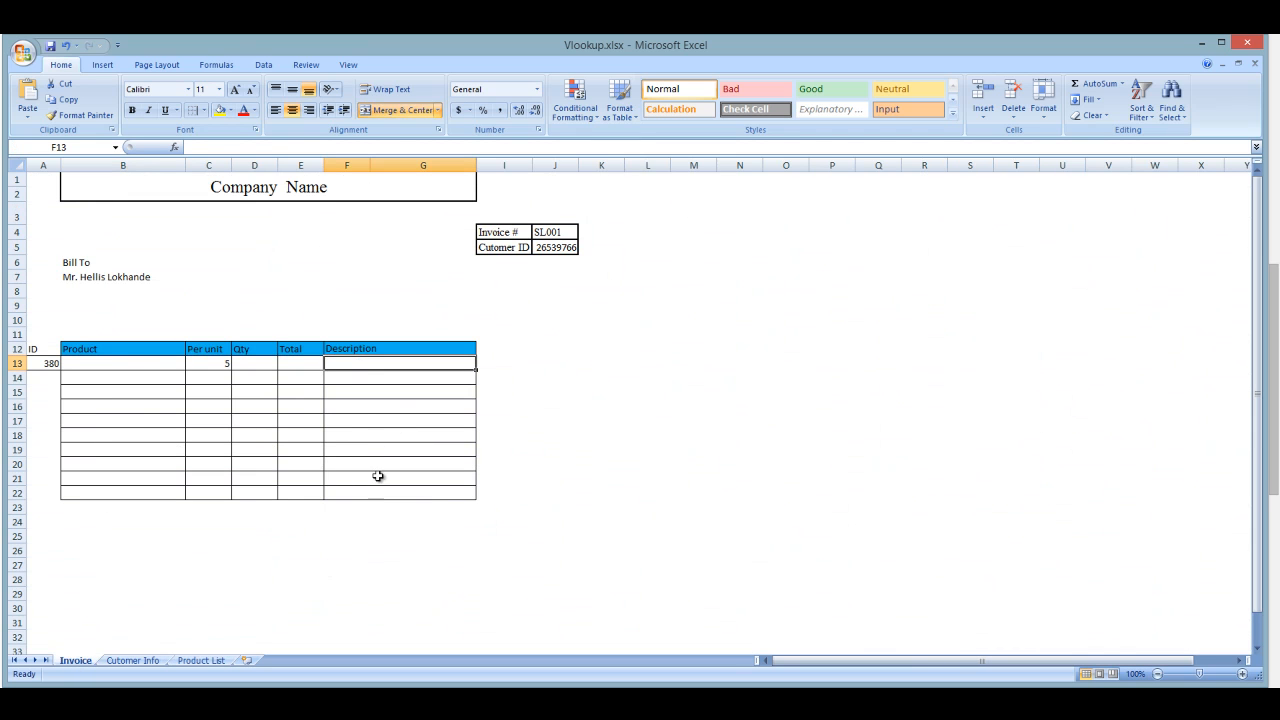
Step: Start a VLOOKUP formula in the invoice's Product cell B13 with lookup value A13 and the named range Product as table array
left_click(123, 364)
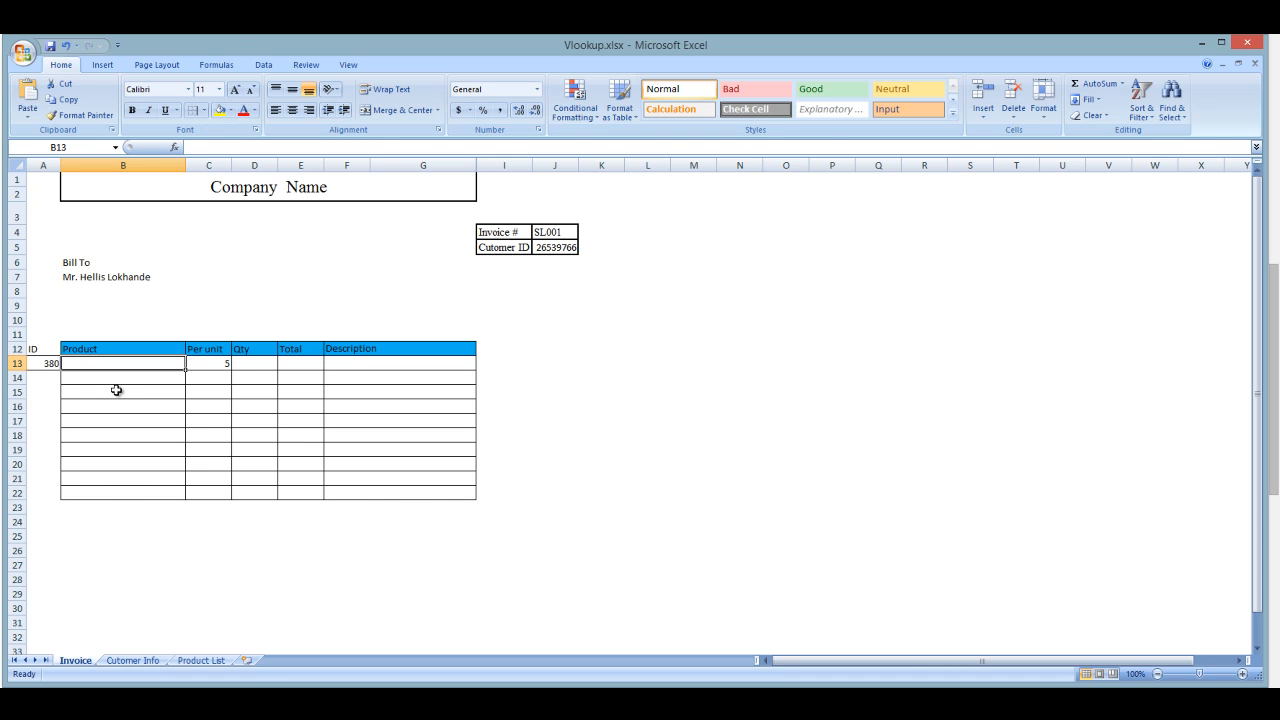
type("=")
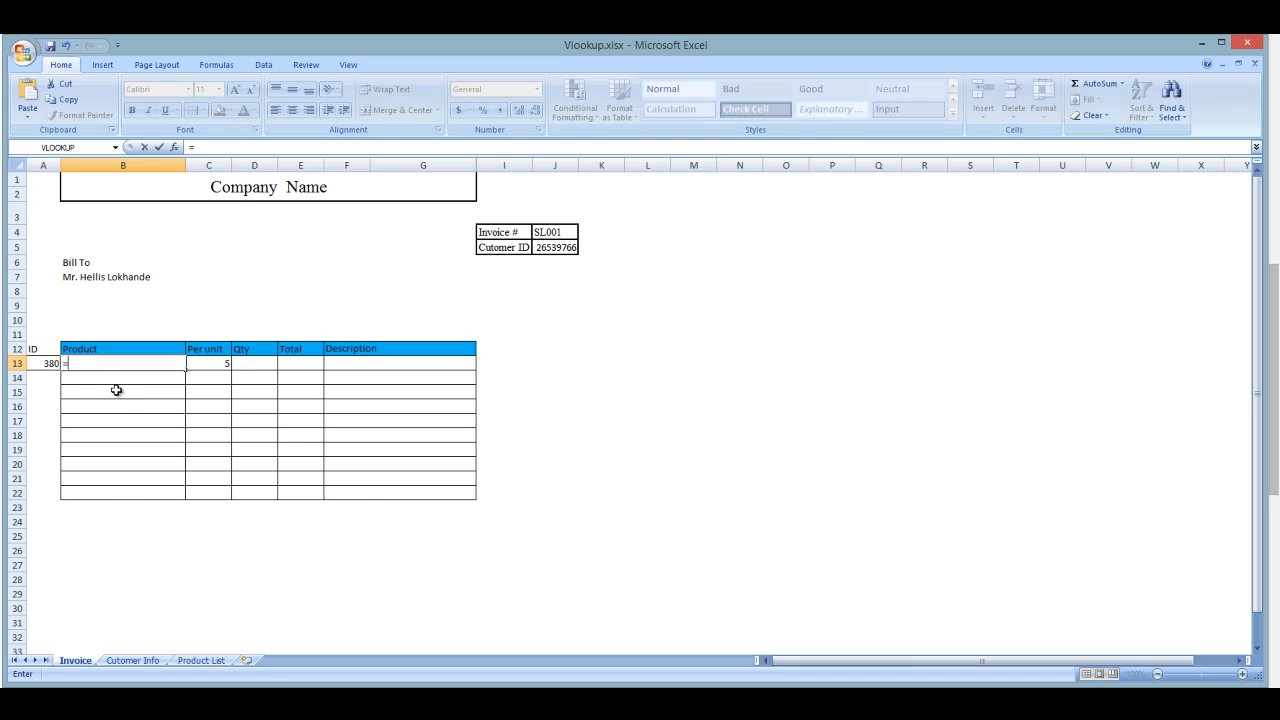
type("vlooku")
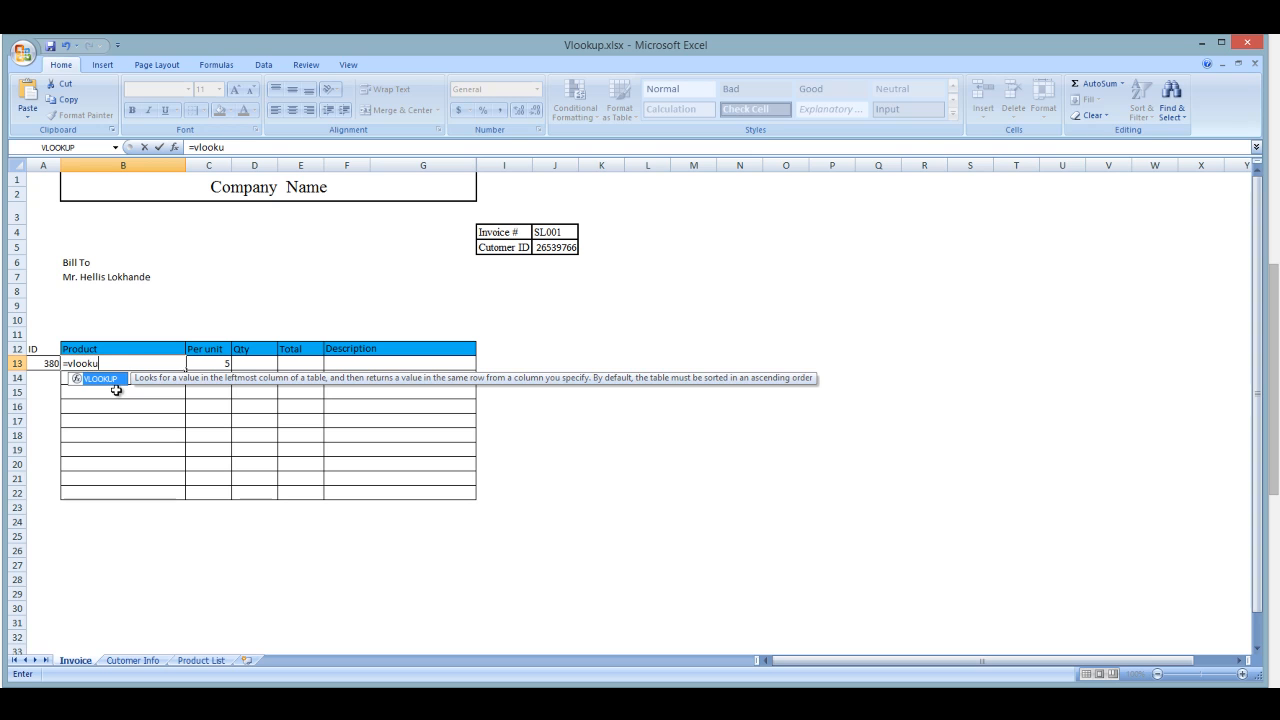
key("Tab")
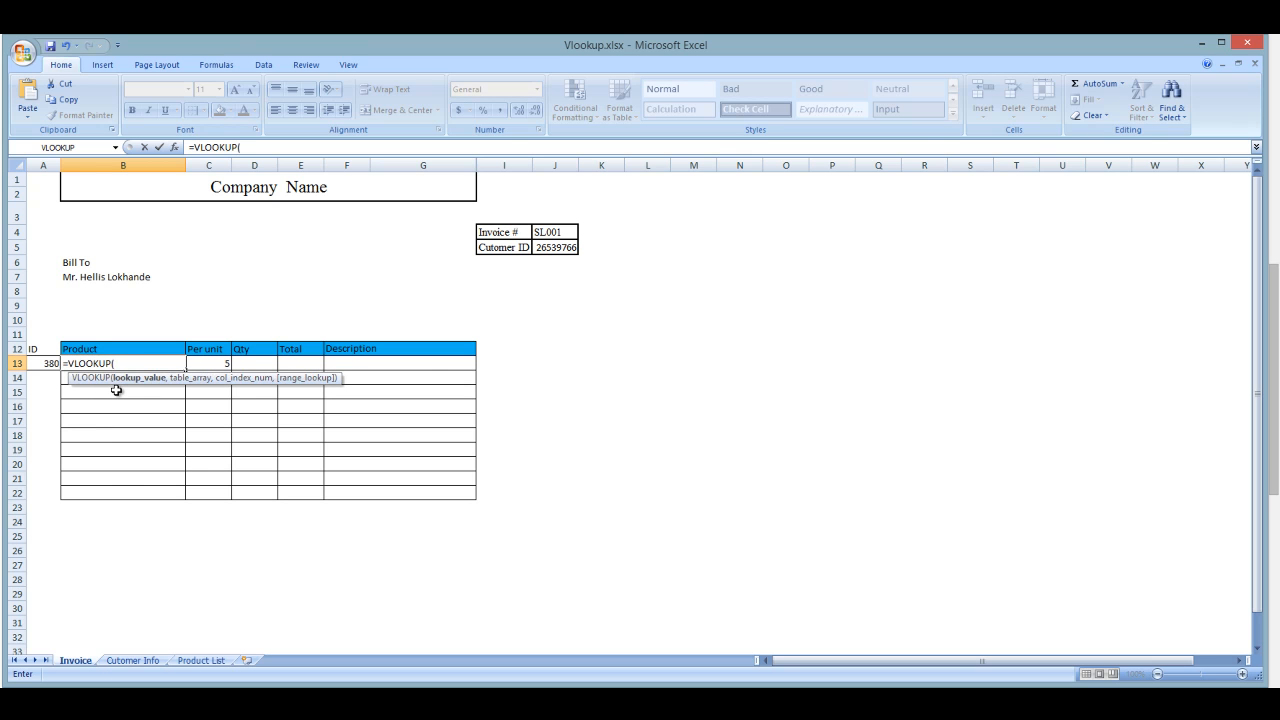
left_click(48, 365)
type(",")
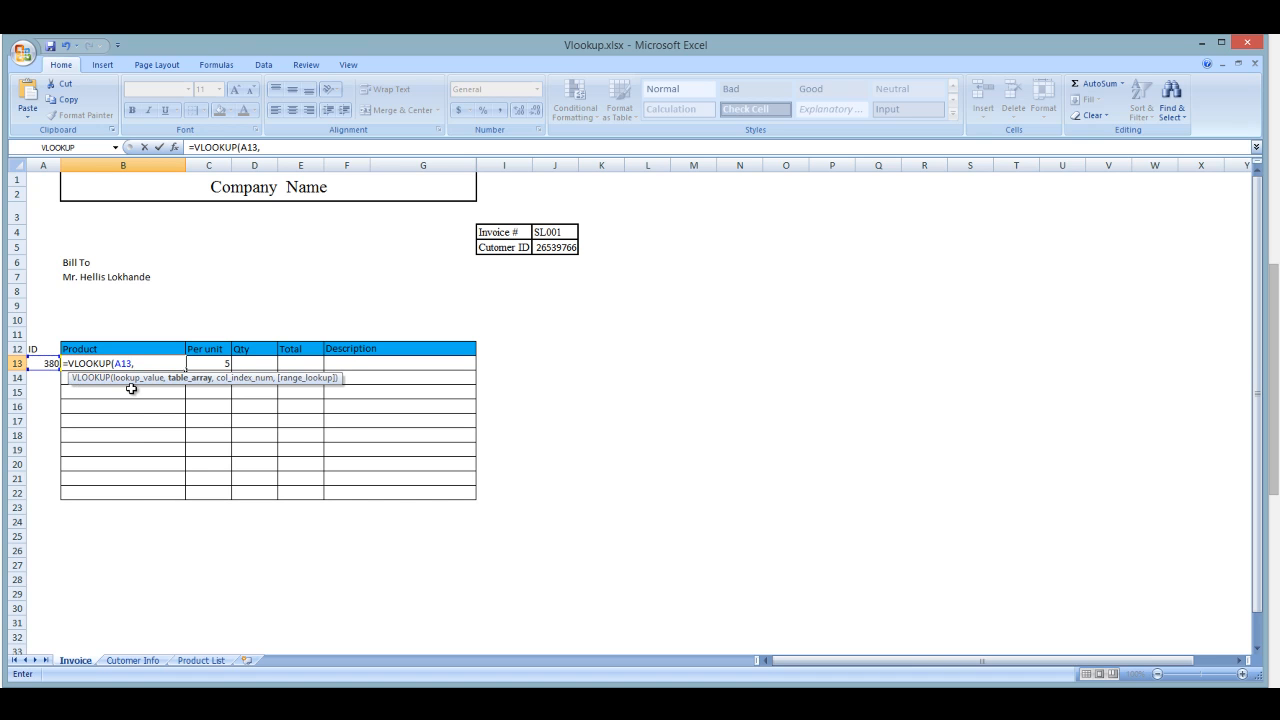
type("produc")
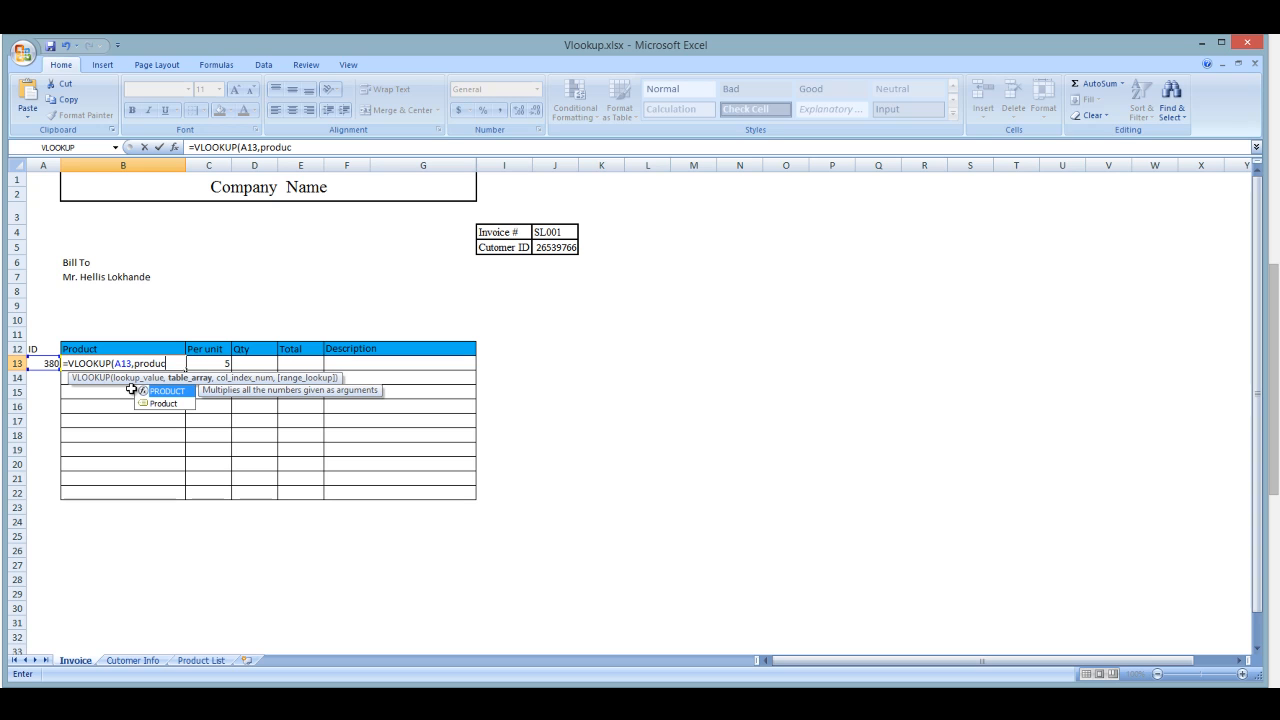
key("Down")
key("Tab")
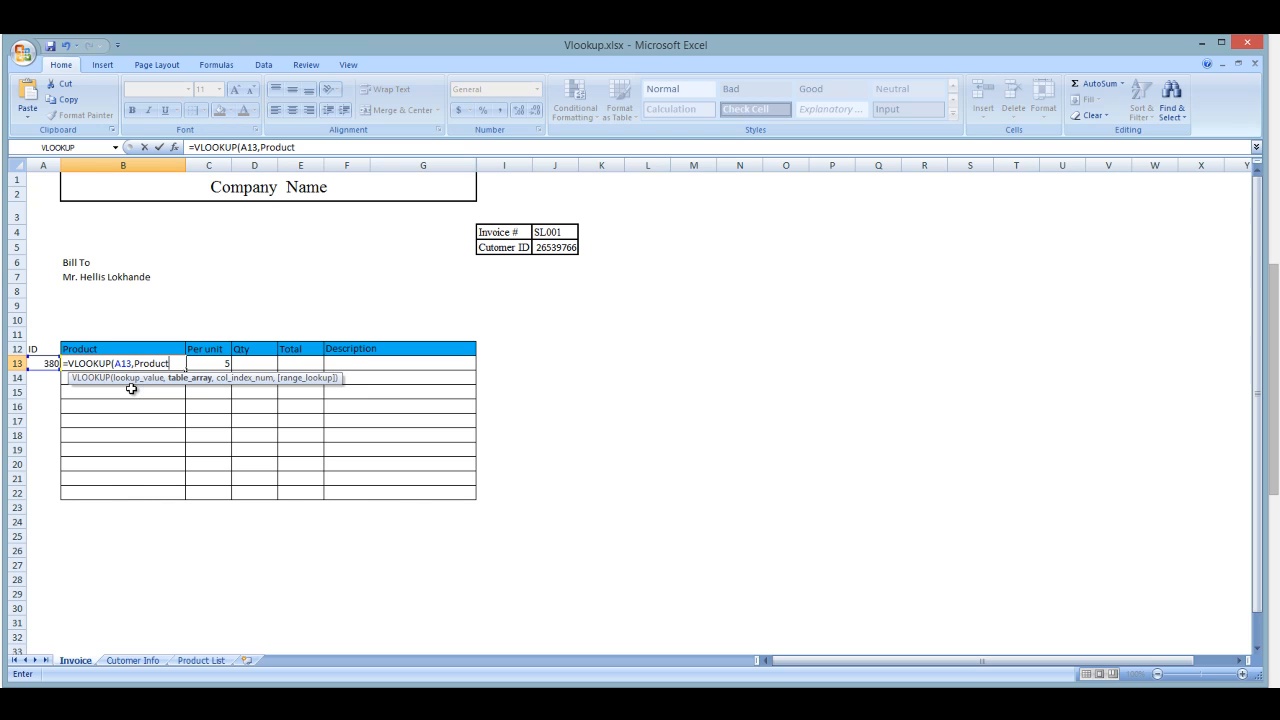
type(",")
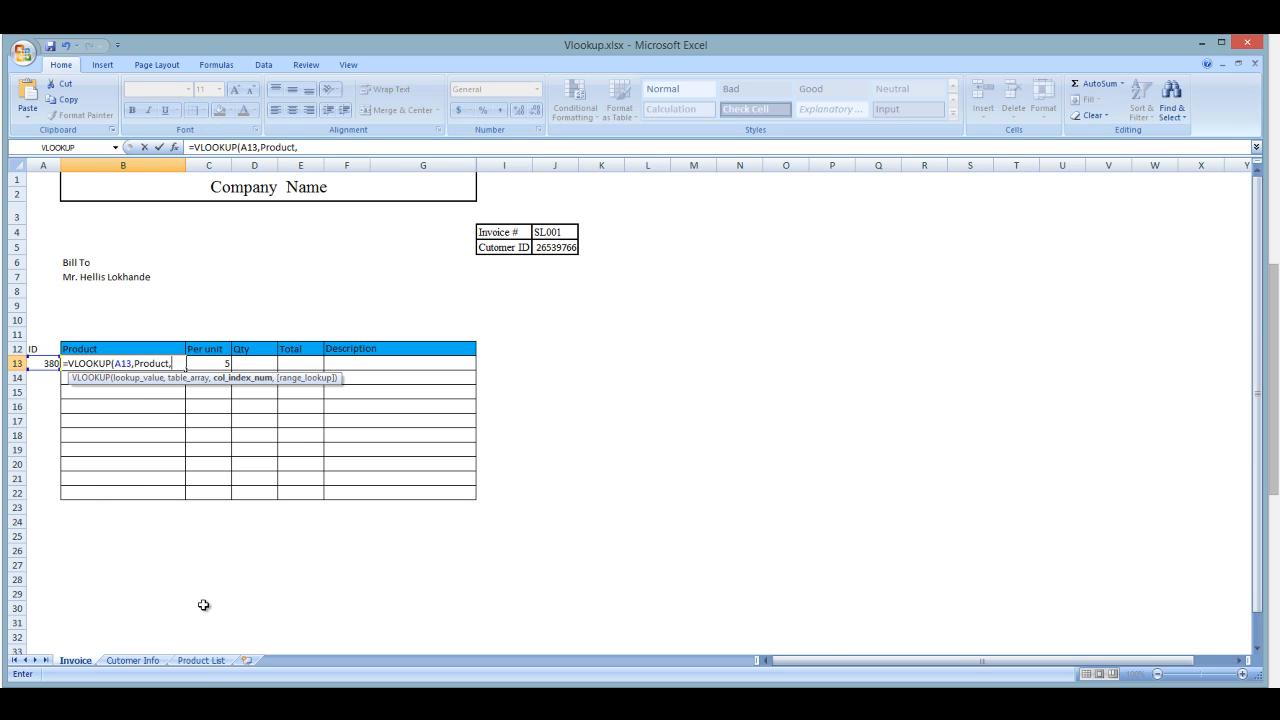
Step: Check the product name's column on the Product List sheet and complete the B13 formula as =VLOOKUP(A13,Product,2,1)
left_click(204, 660)
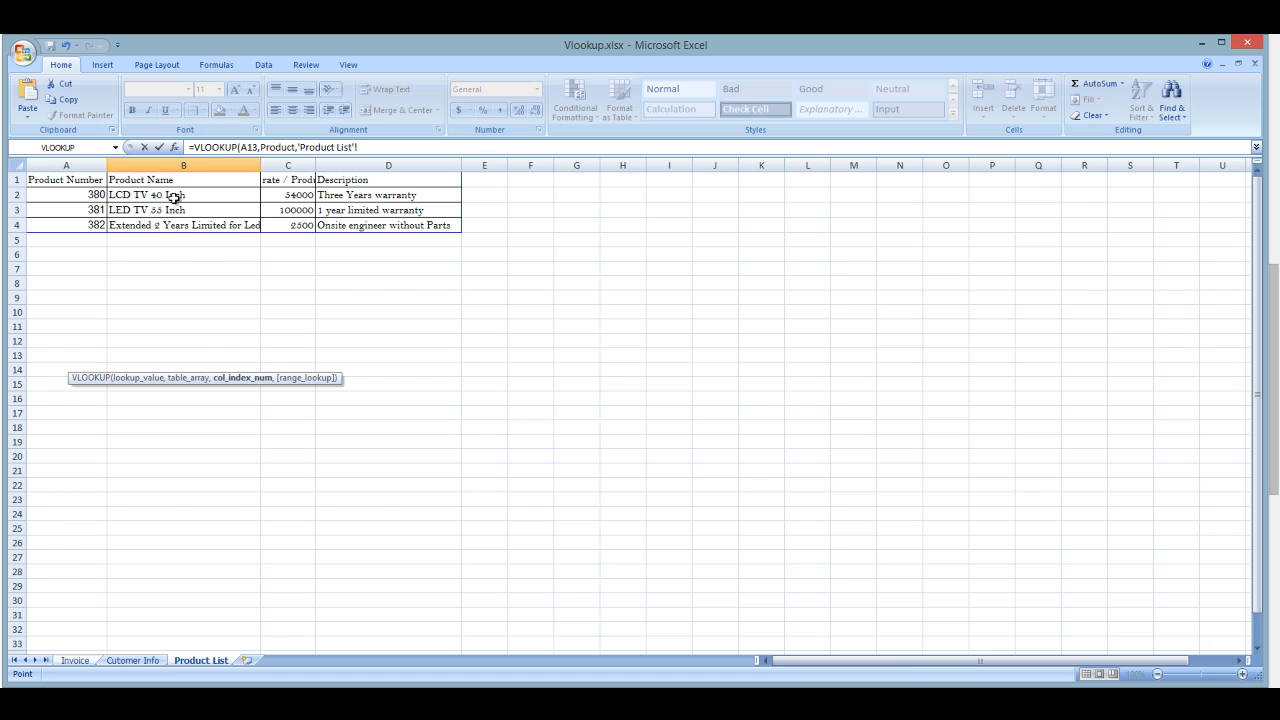
left_click(77, 661)
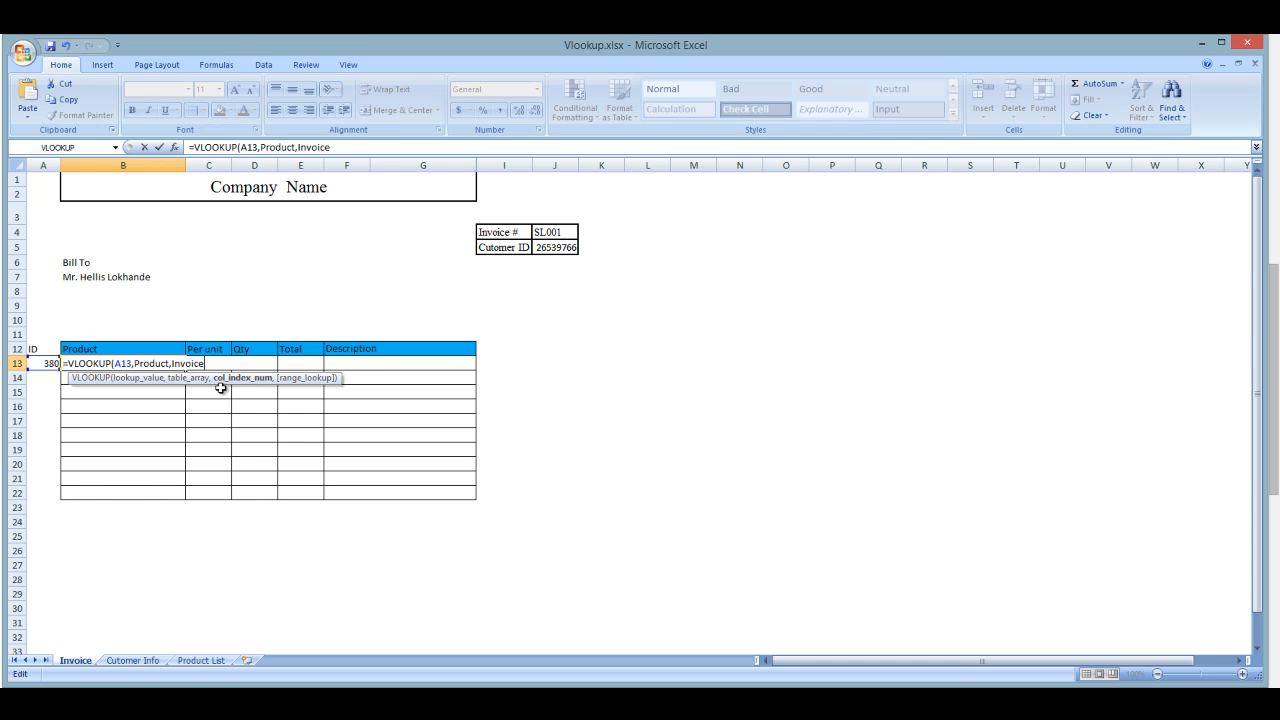
key("BackSpace")
key("BackSpace")
key("BackSpace")
key("BackSpace")
type("2,1)")
key("Return")
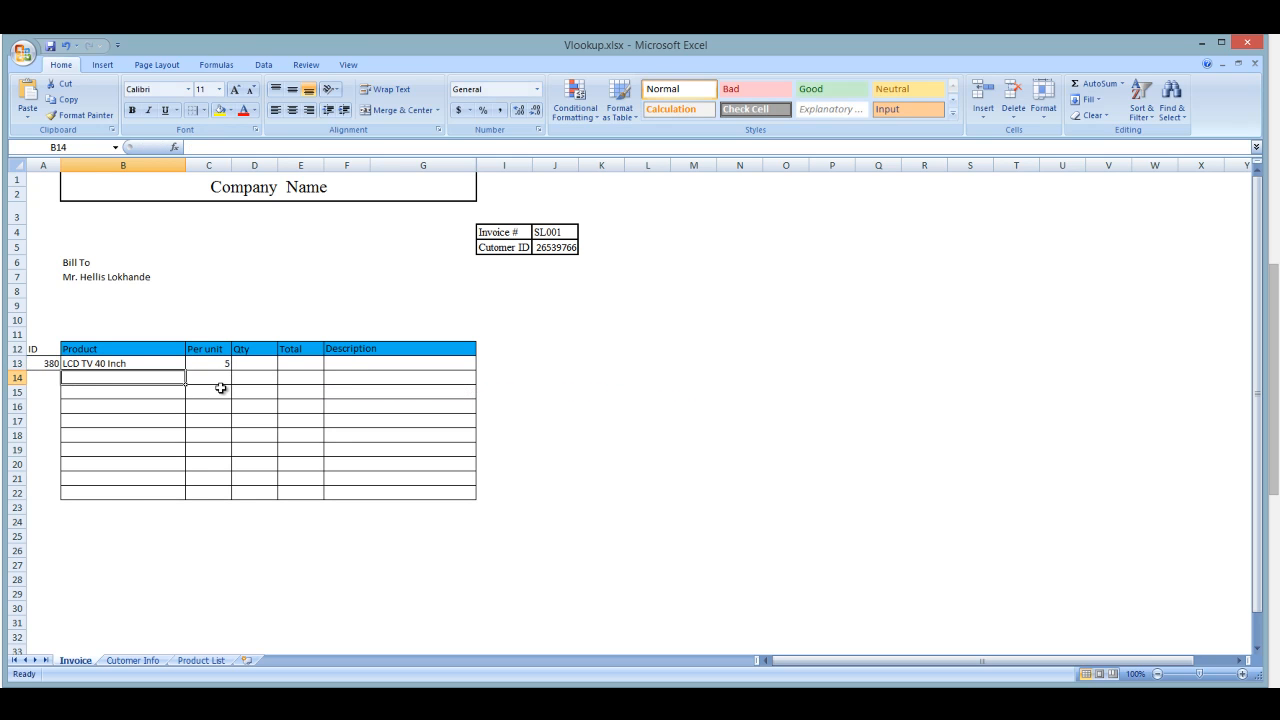
left_click(116, 362)
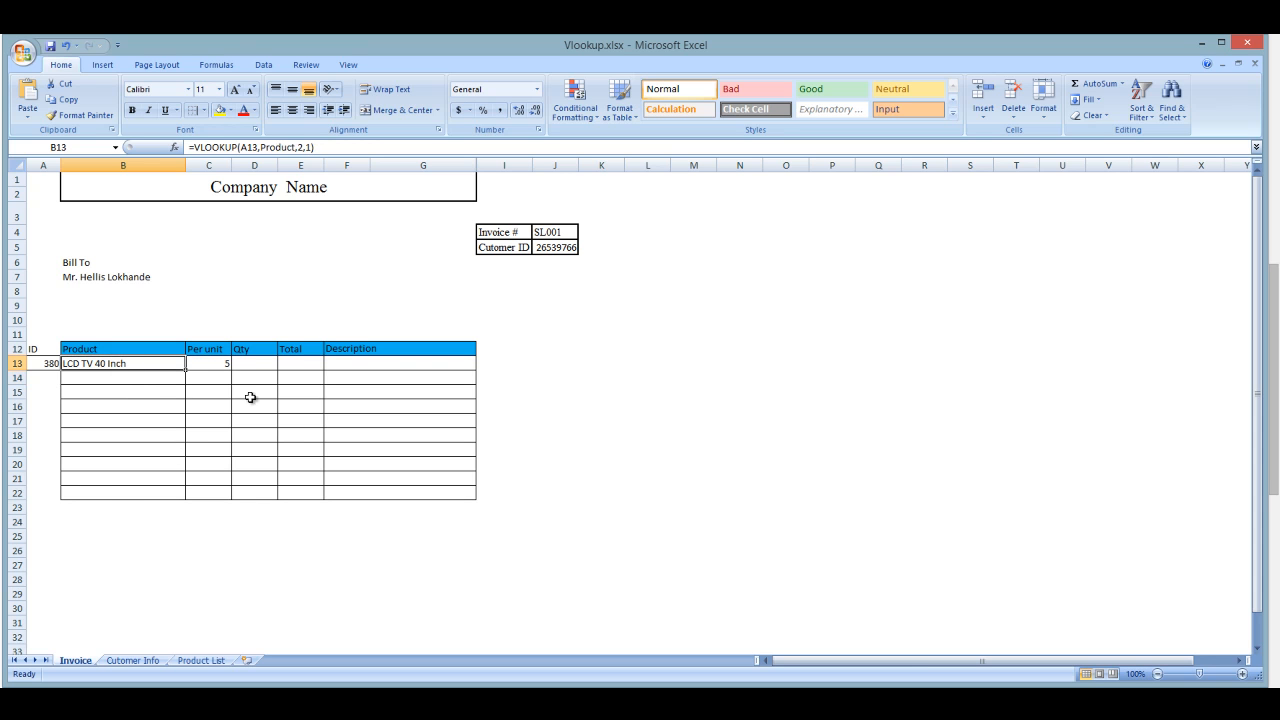
Step: Clear the value from the invoice's Per unit cell C13
left_click(251, 365)
left_click(288, 364)
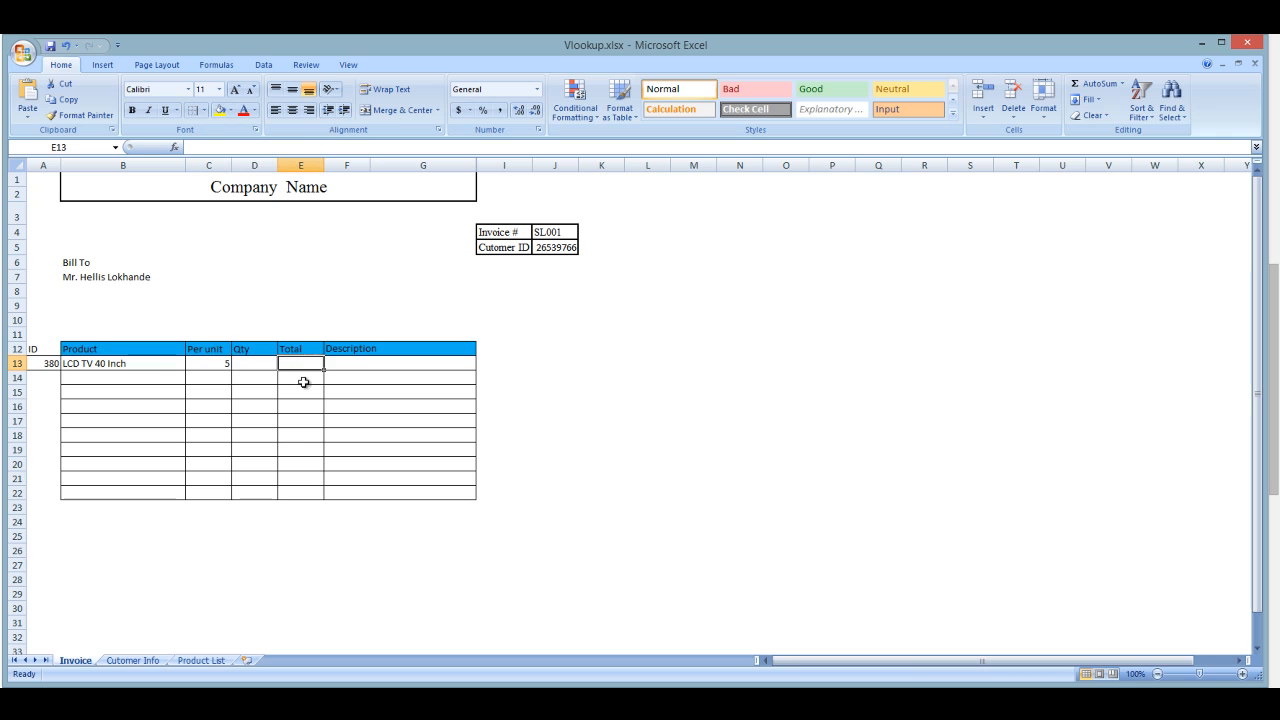
left_click(209, 361)
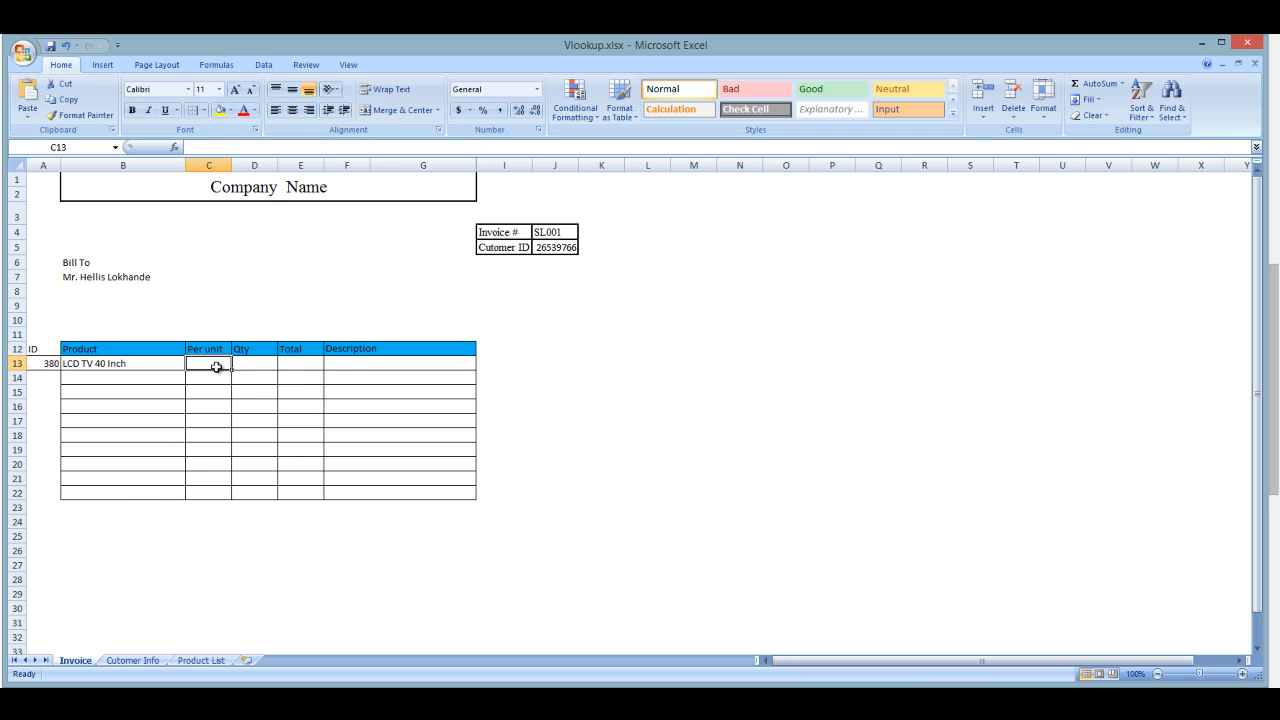
Step: Check the rate column on the Product List sheet and fill the B13 formula across into Per unit cell C13
left_click(198, 661)
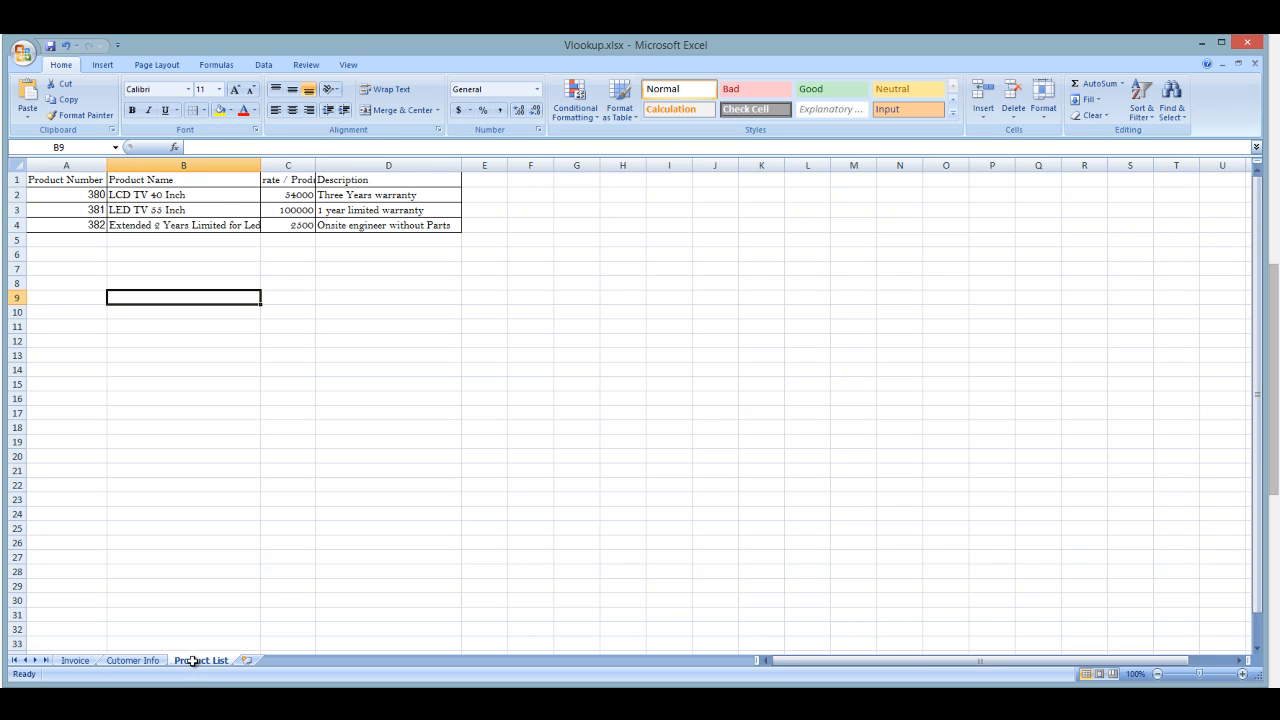
left_click(75, 661)
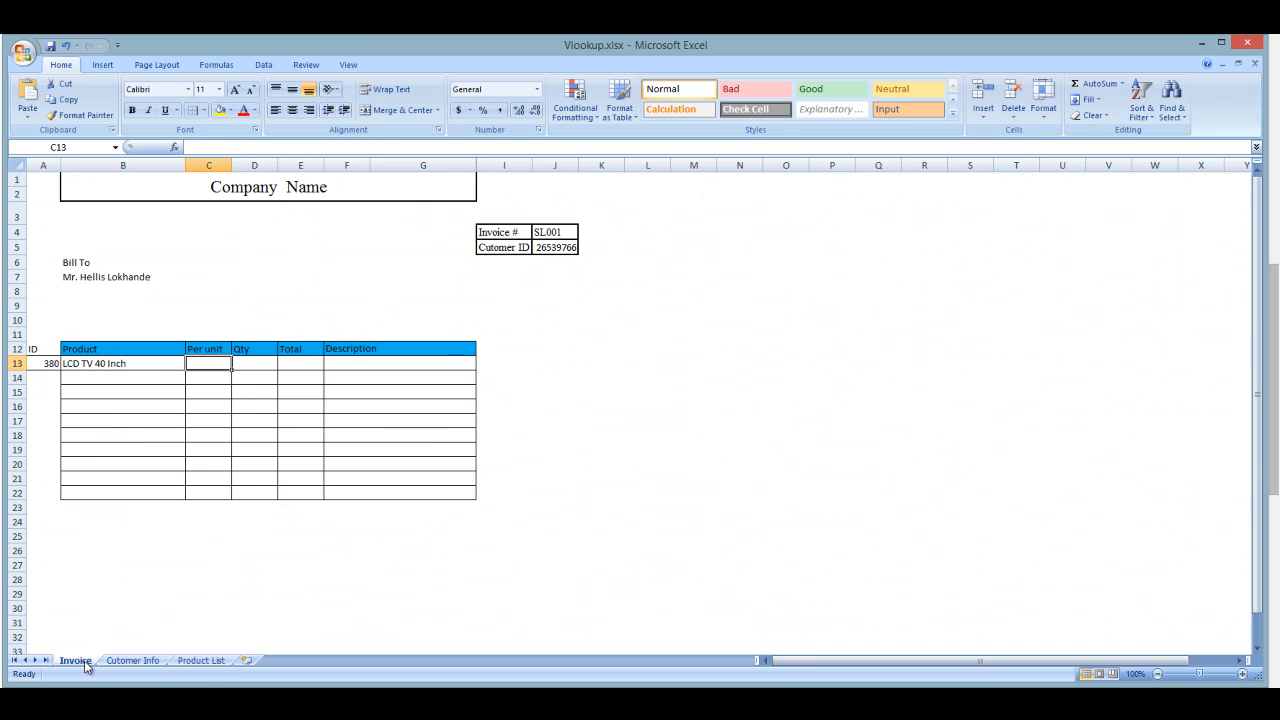
left_click(154, 364)
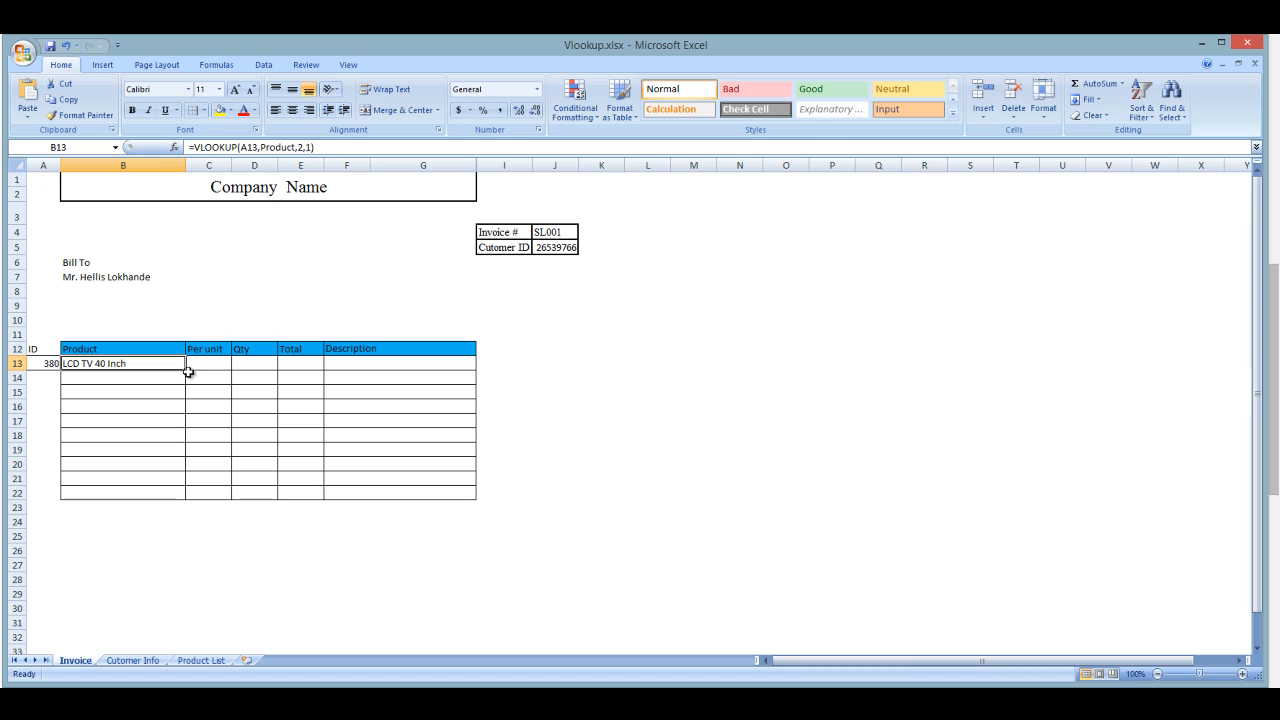
left_click_drag(186, 371, 217, 370)
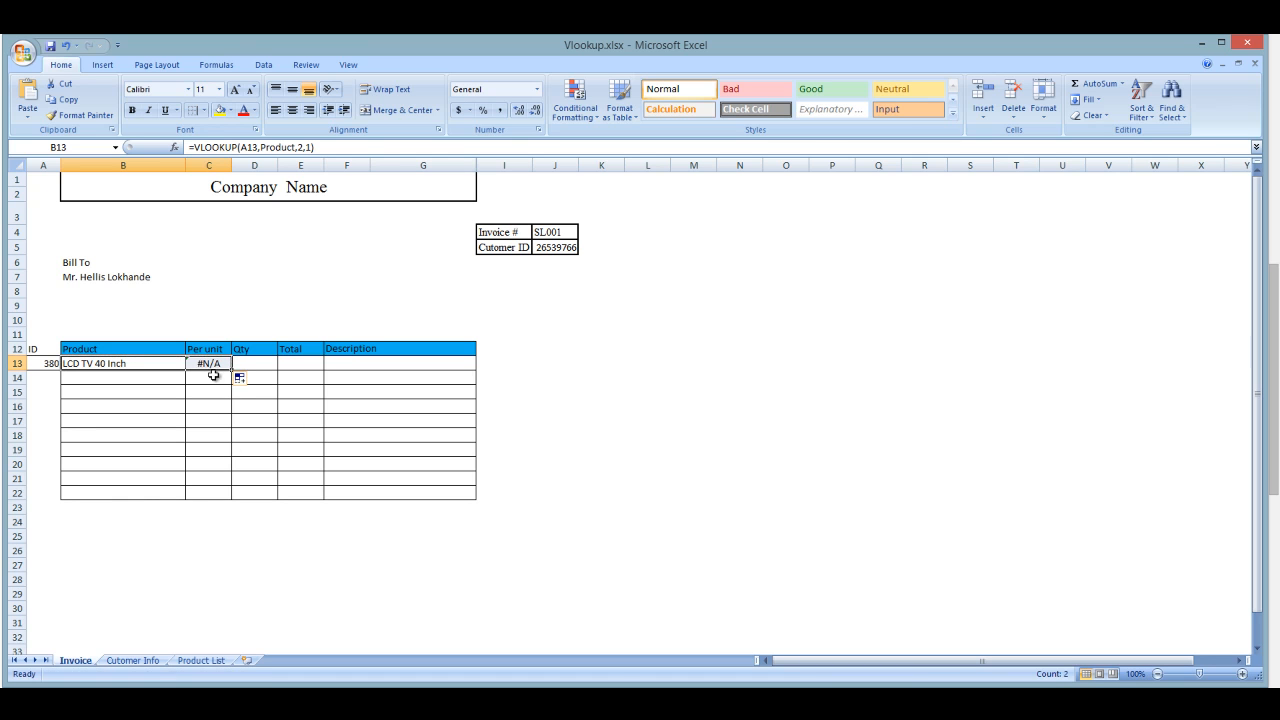
Step: Set the column index of the VLOOKUP formula in C13 to 3
left_click(206, 493)
left_click(214, 362)
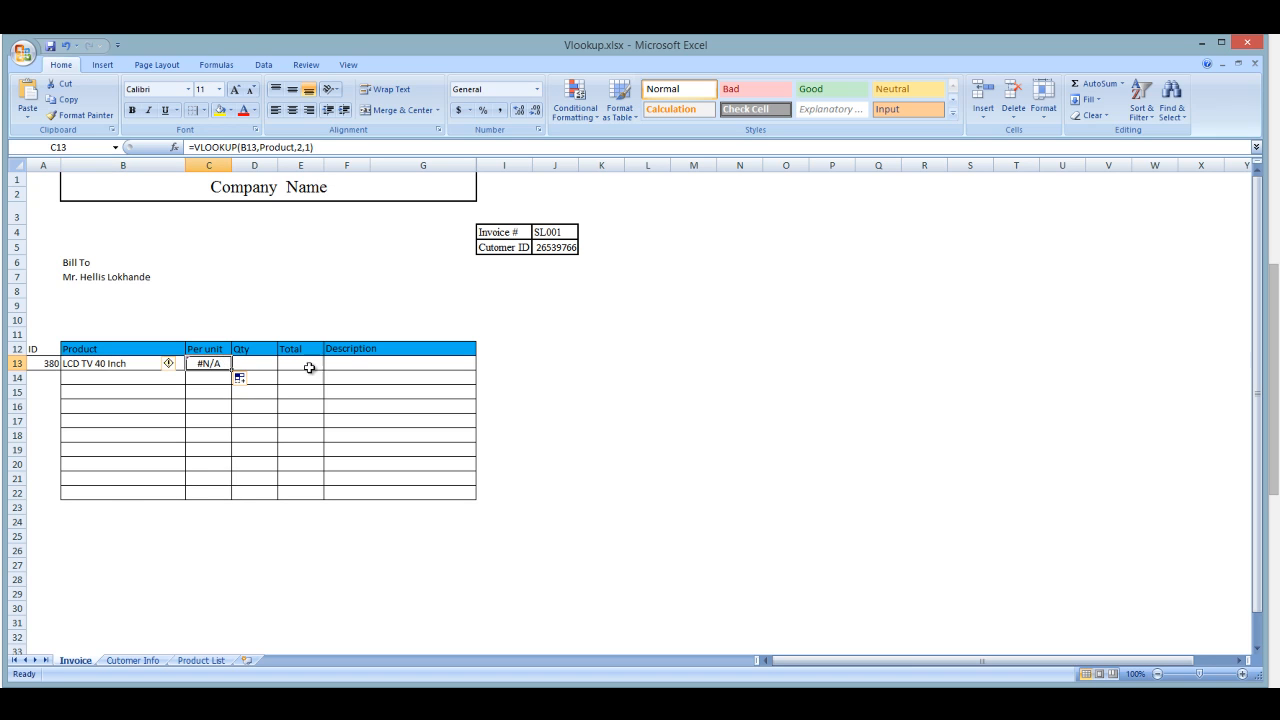
left_click(303, 148)
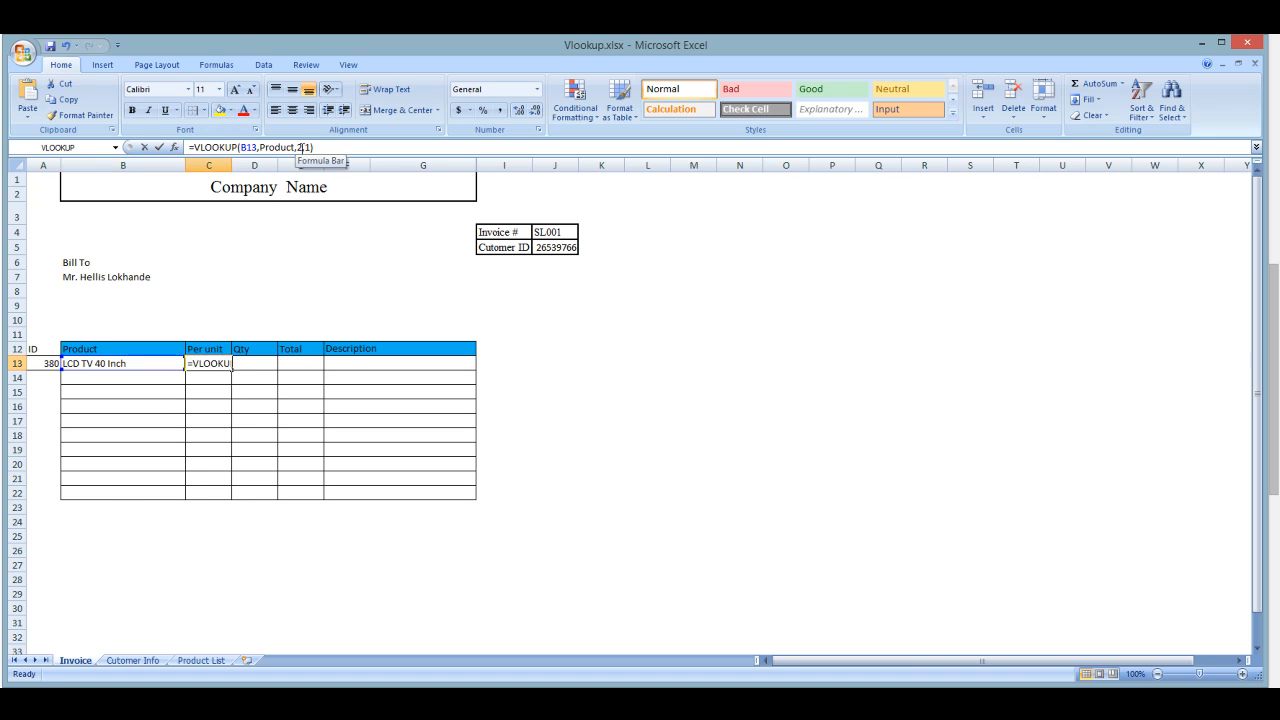
key("BackSpace")
key("Return")
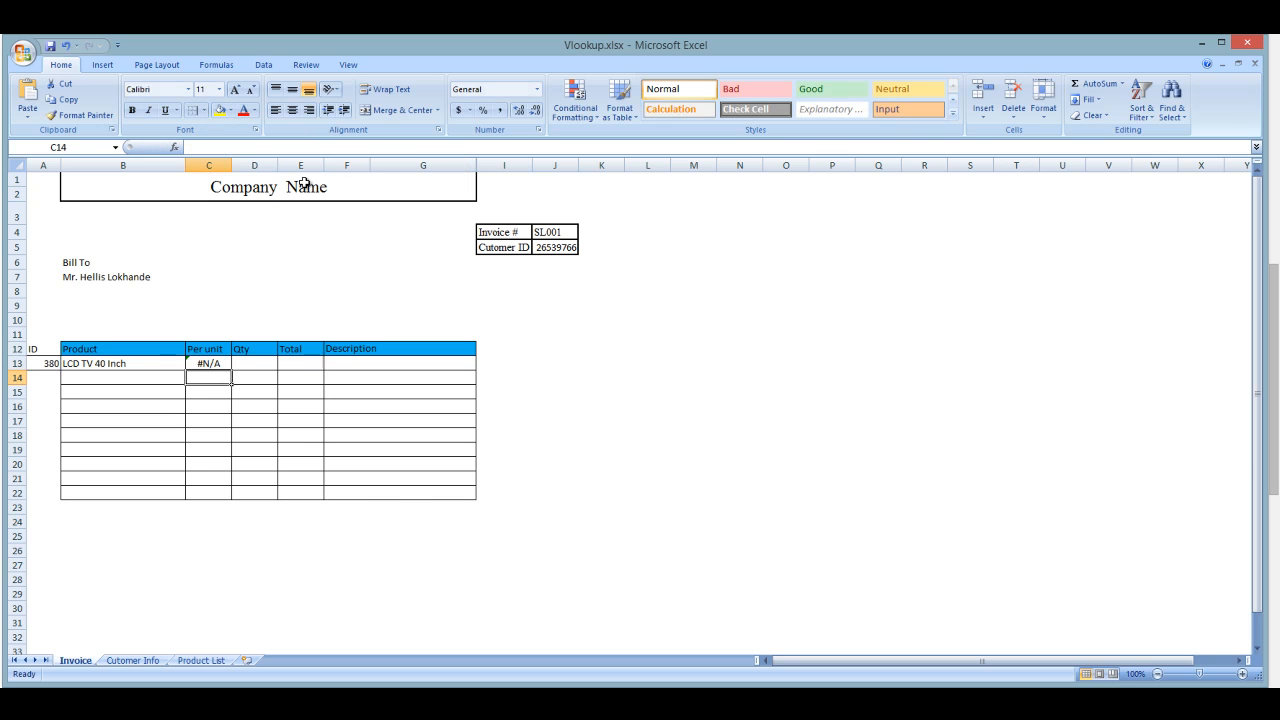
Step: Recheck the Product List sheet and correct the lookup value in the C13 formula to A13
left_click(201, 661)
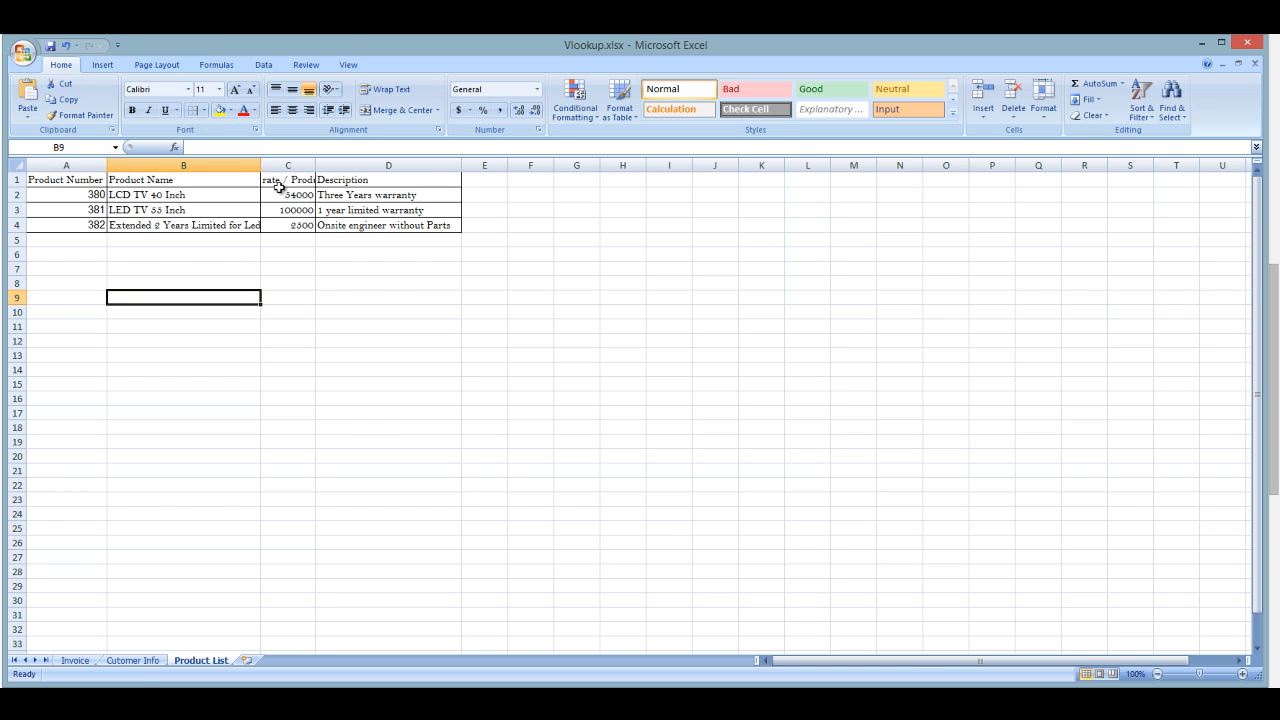
left_click(135, 661)
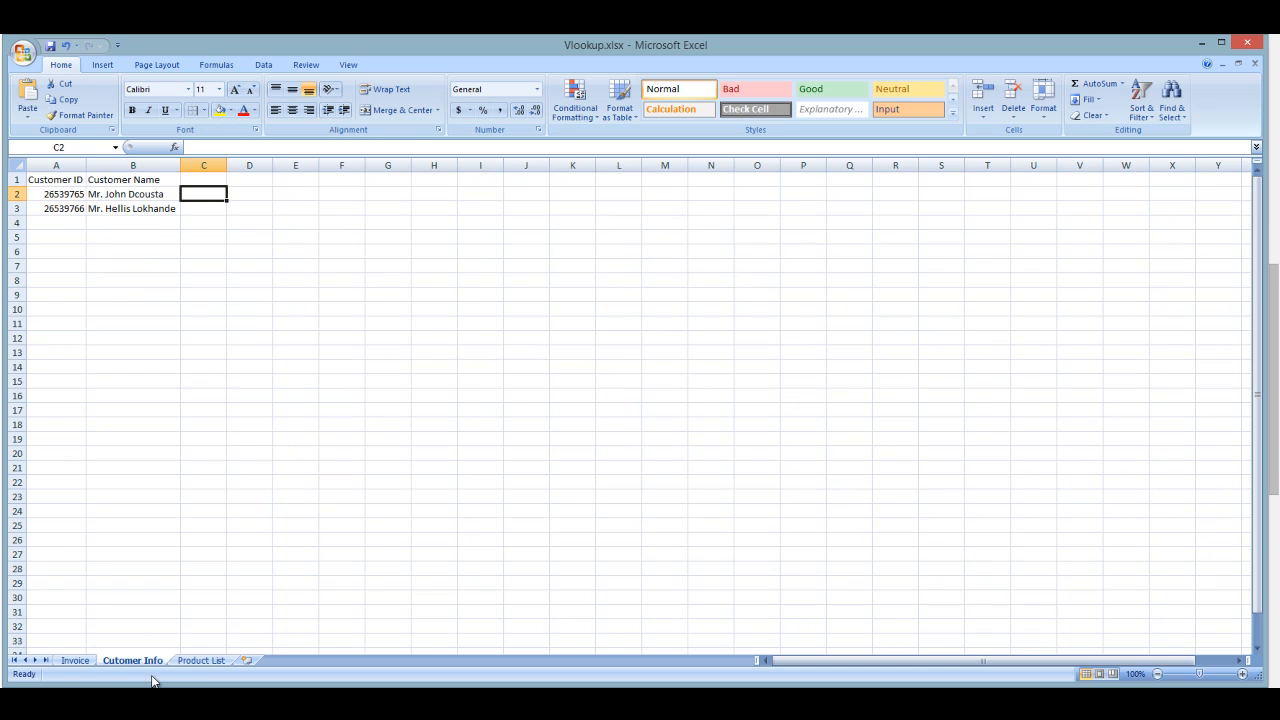
left_click(72, 660)
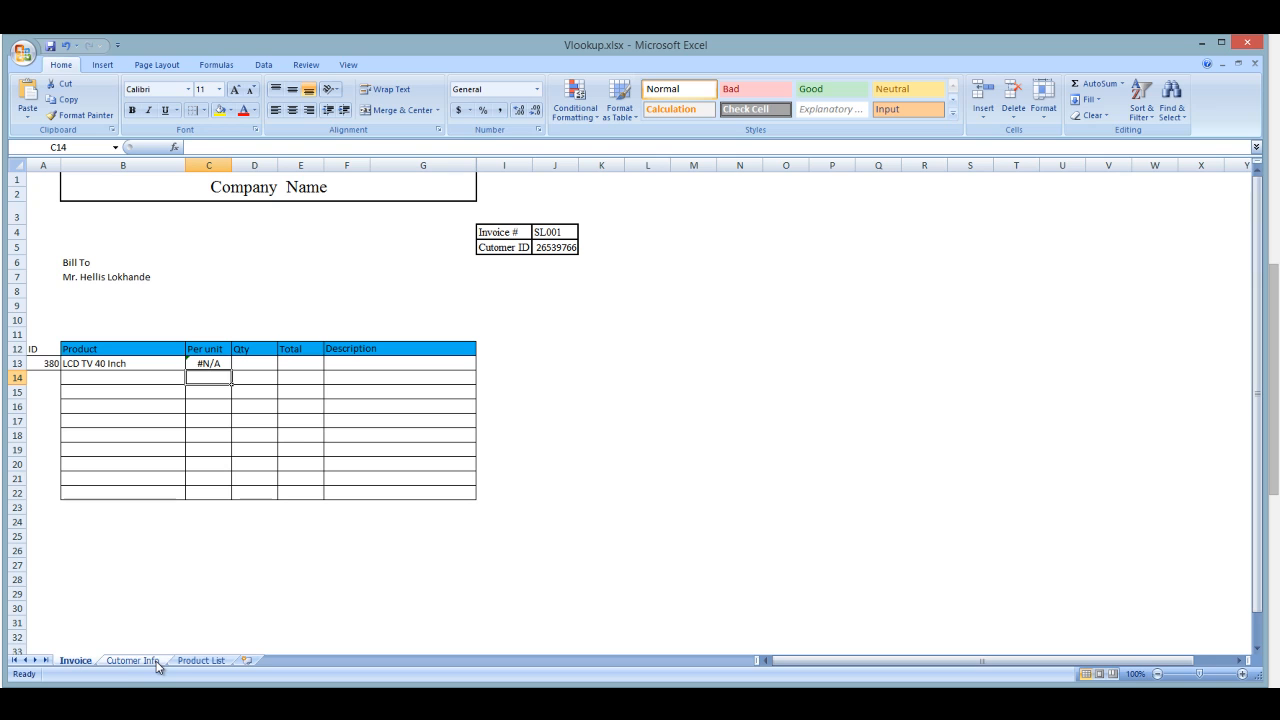
left_click(202, 362)
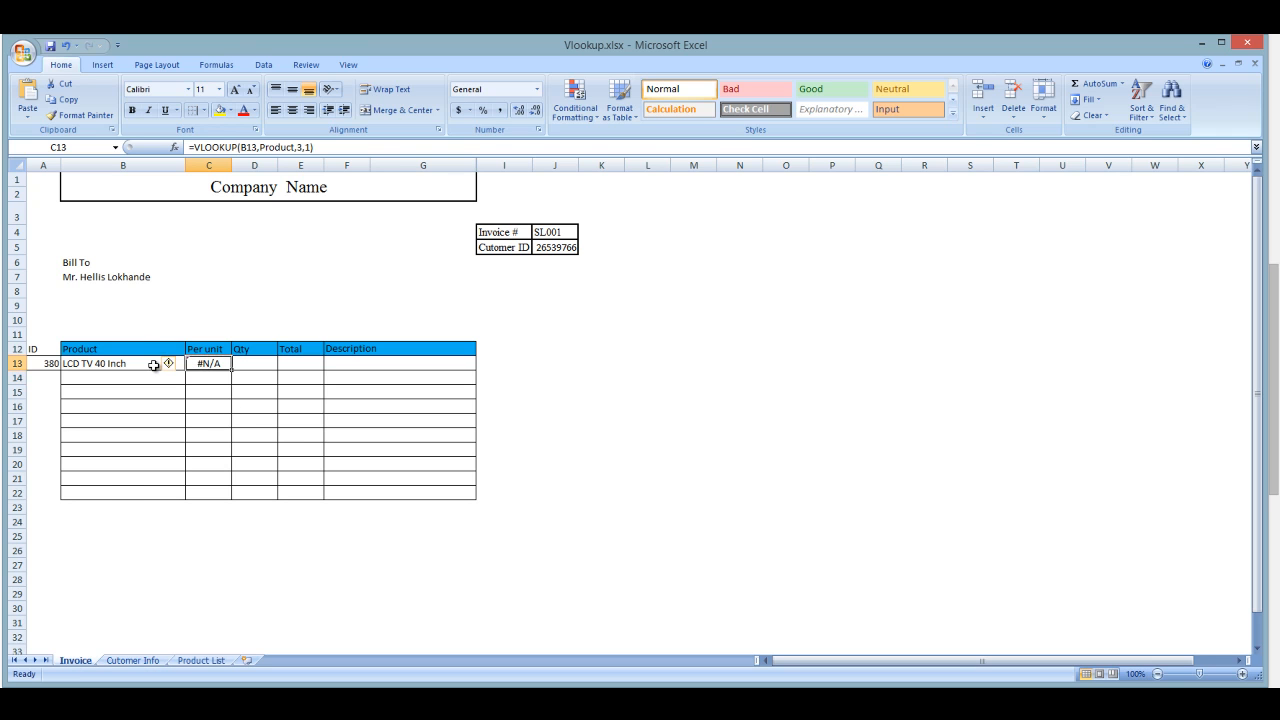
left_click(241, 149)
key("BackSpace")
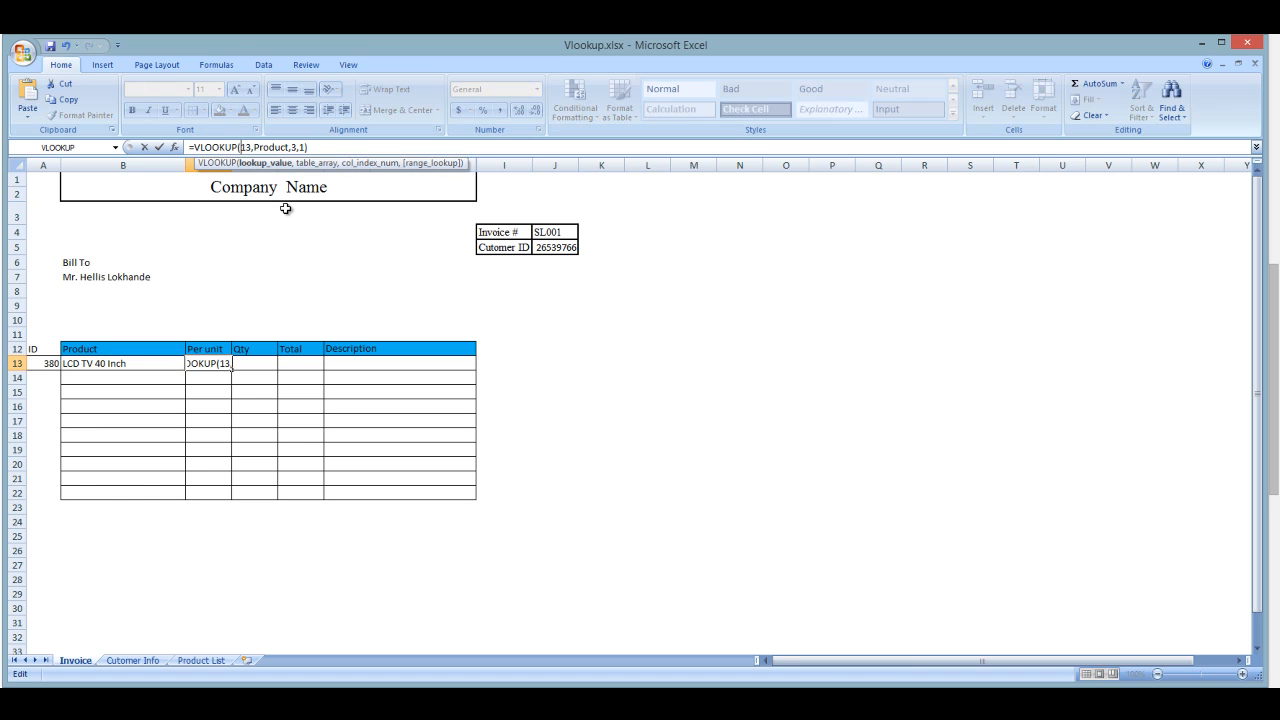
type("A")
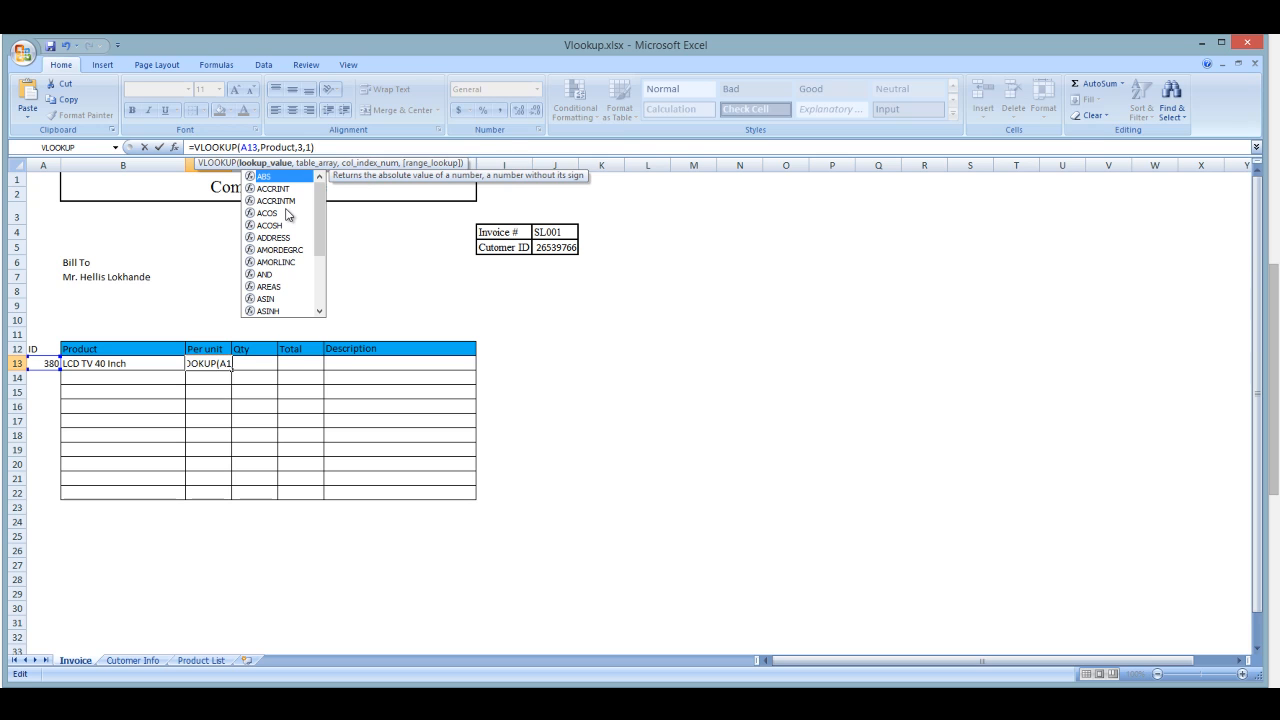
key("Return")
left_click(205, 366)
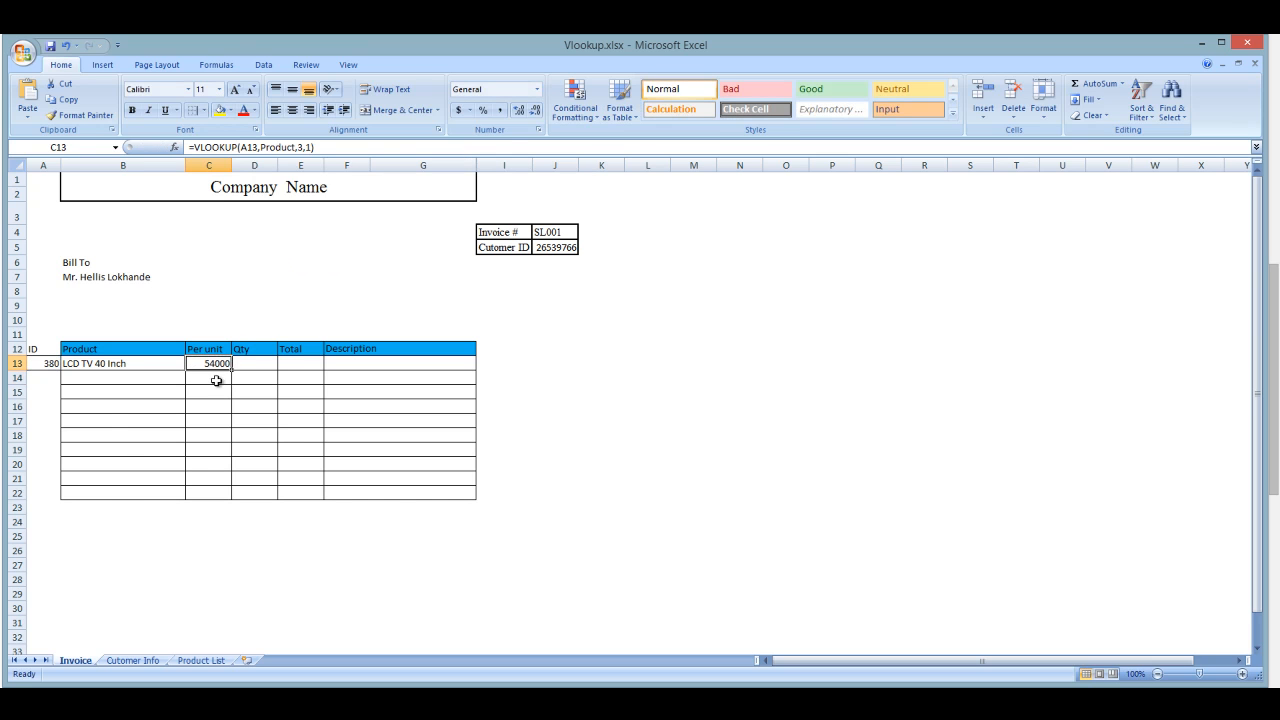
Step: Make the lookup reference in the C13 formula absolute as $A$13
left_click(246, 148)
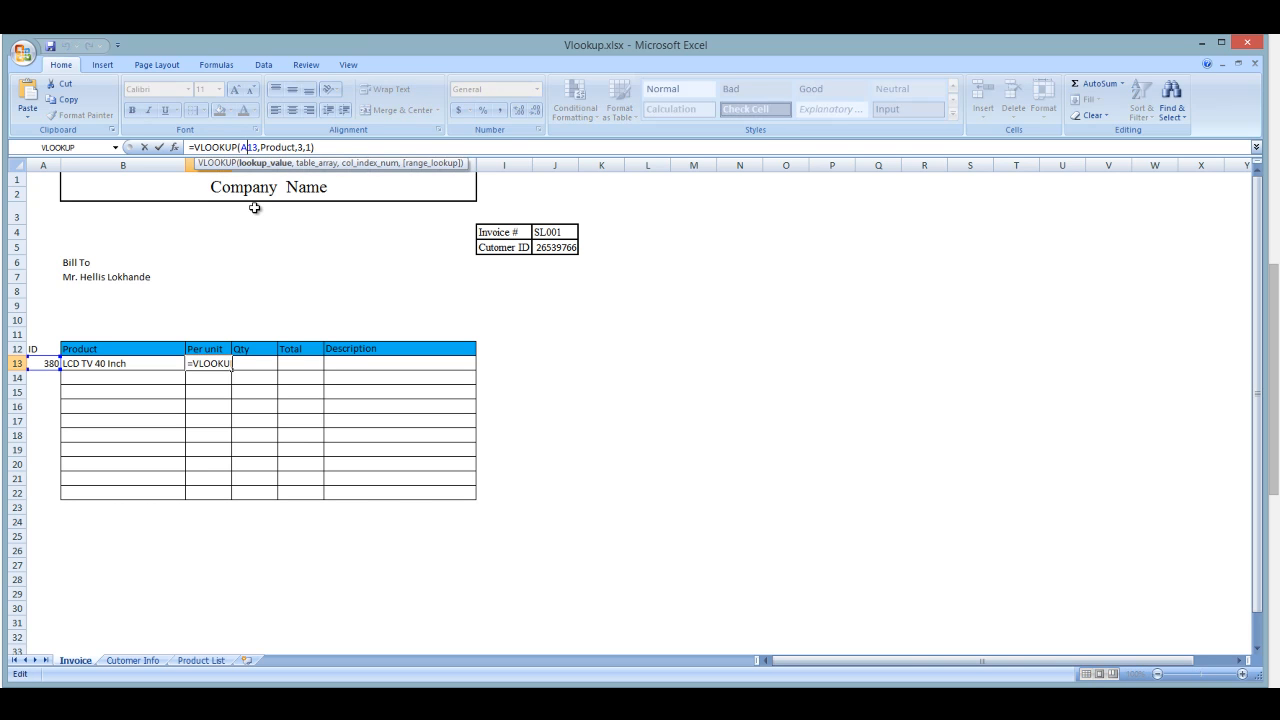
key("F4")
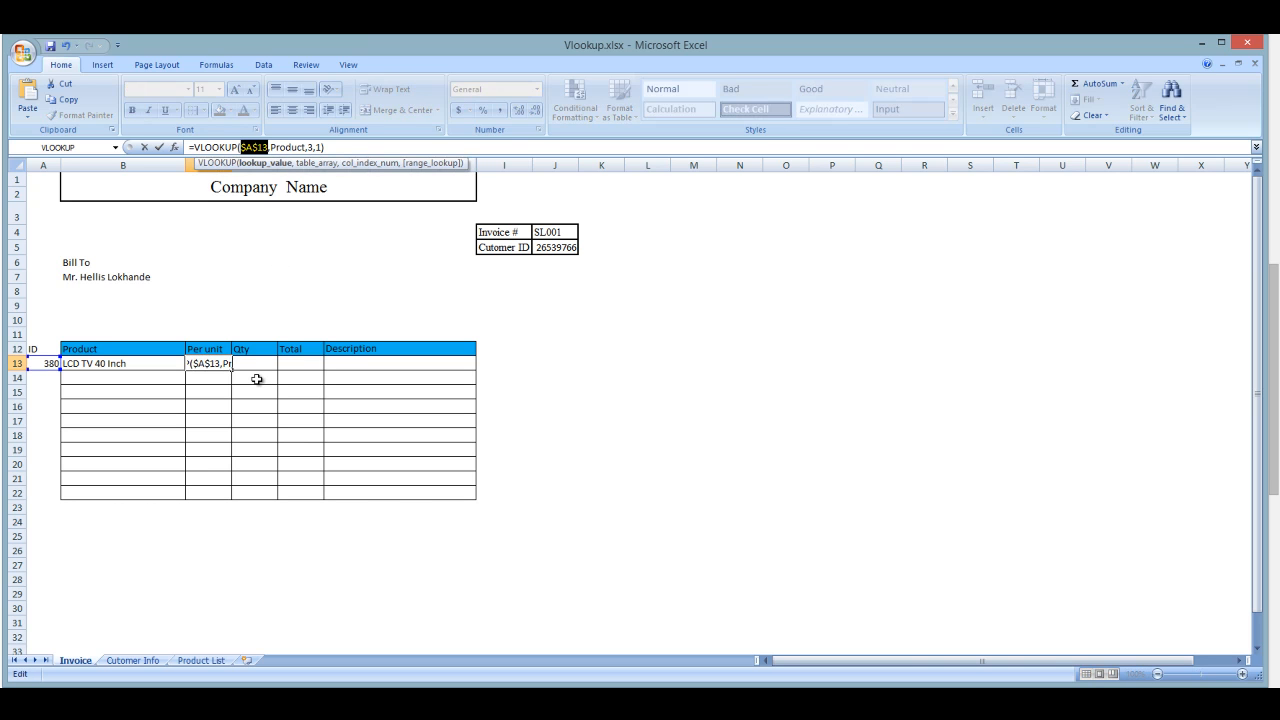
key("Return")
left_click(214, 363)
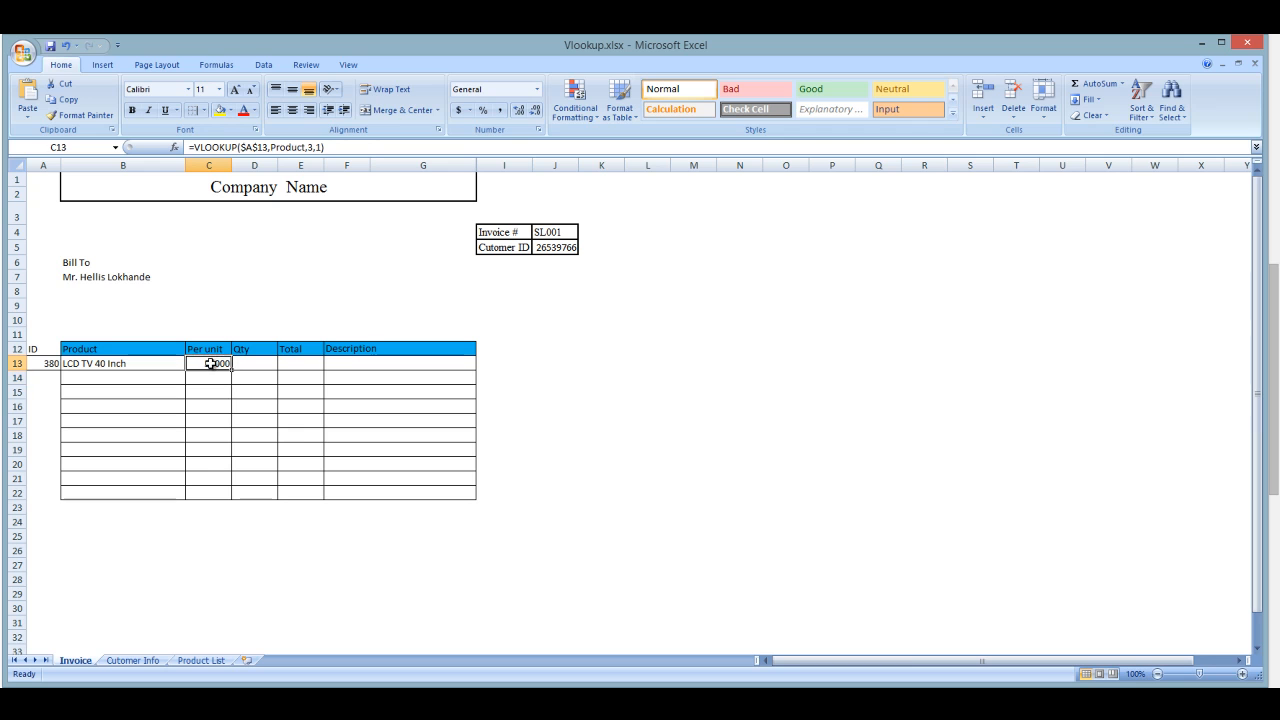
Step: Copy the Per unit cell C13 and paste its value into the merged Description cell F13
key("ctrl+c")
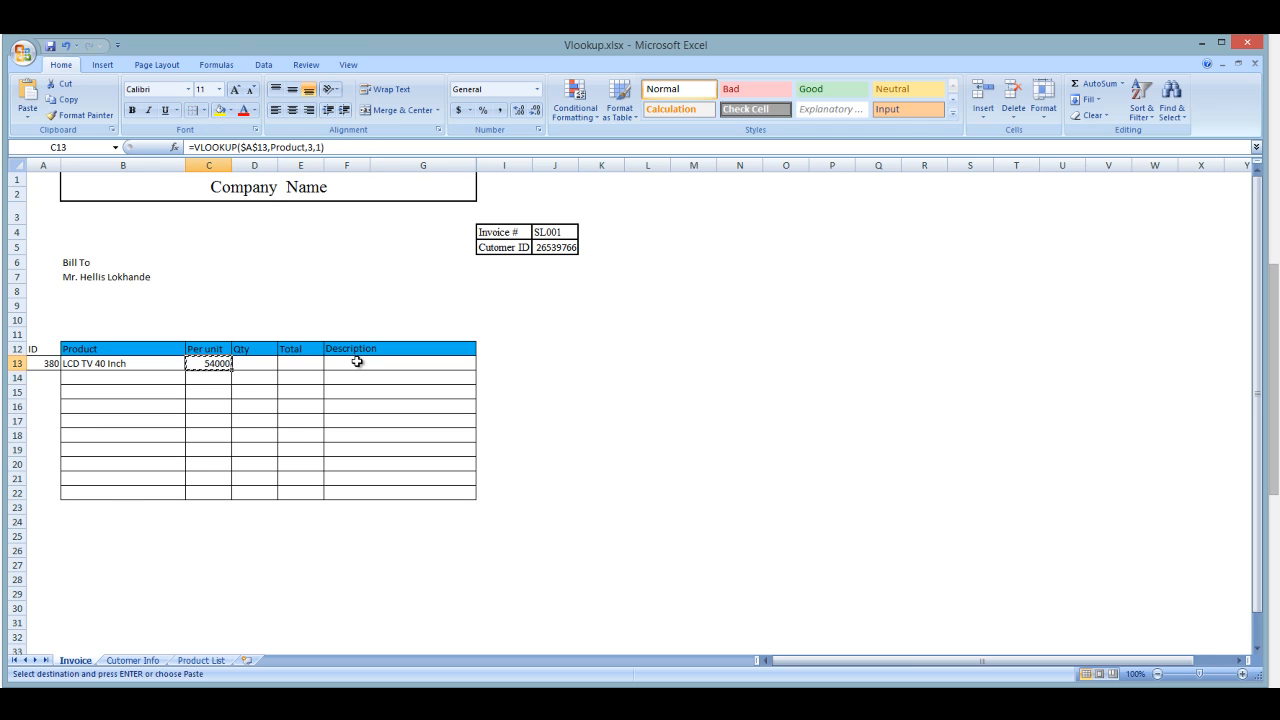
left_click(357, 363)
key("Return")
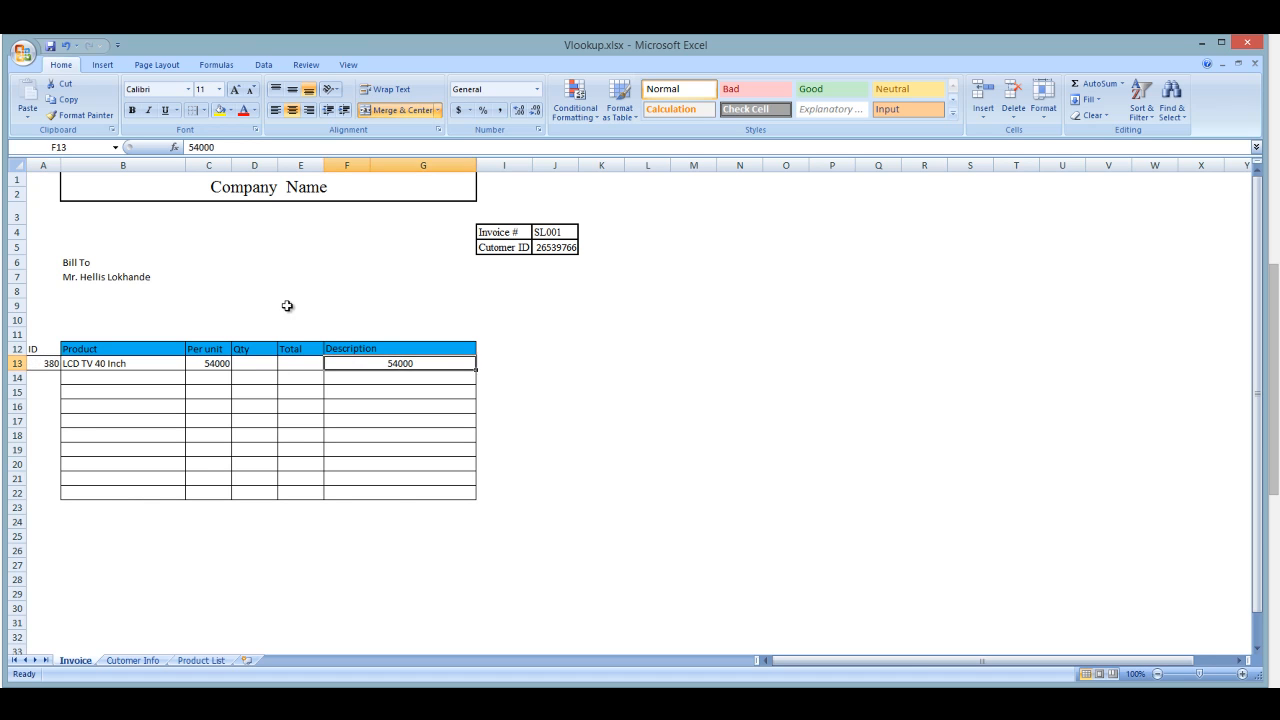
Step: Compare the contents of Per unit cell C13 and Description cell F13
left_click(175, 150)
left_click(212, 366)
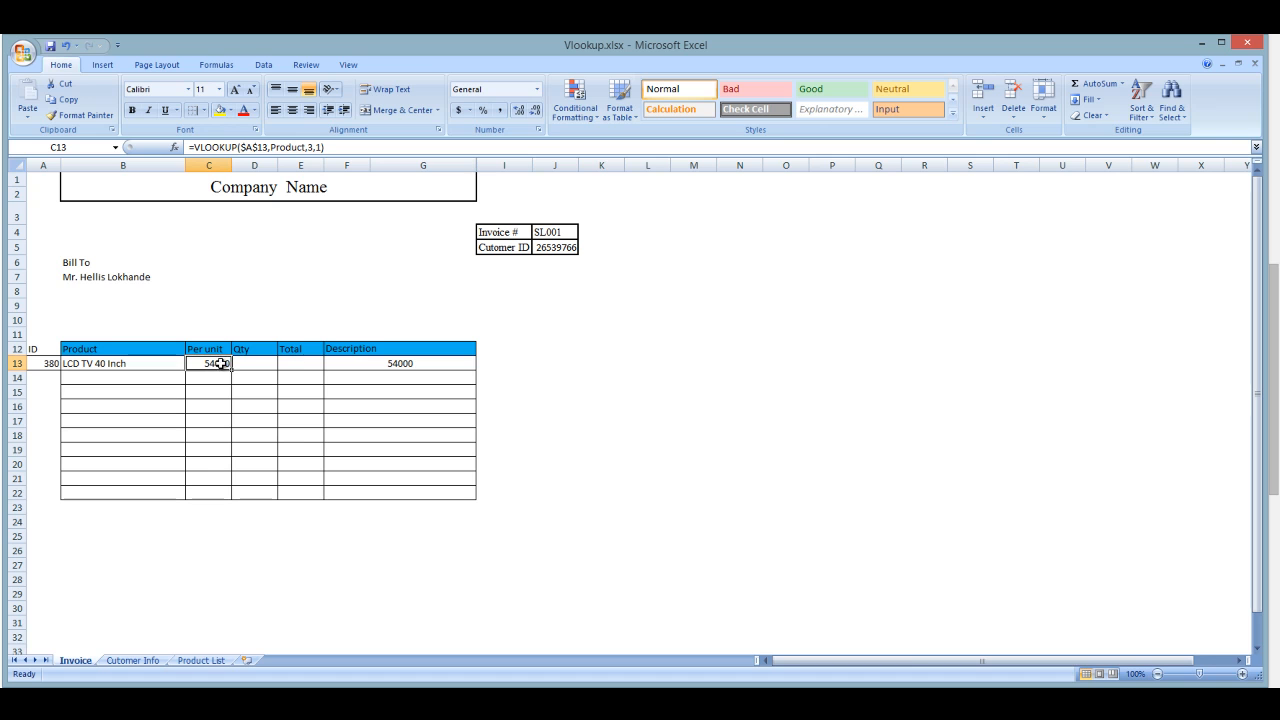
left_click(372, 364)
left_click(214, 364)
left_click(354, 363)
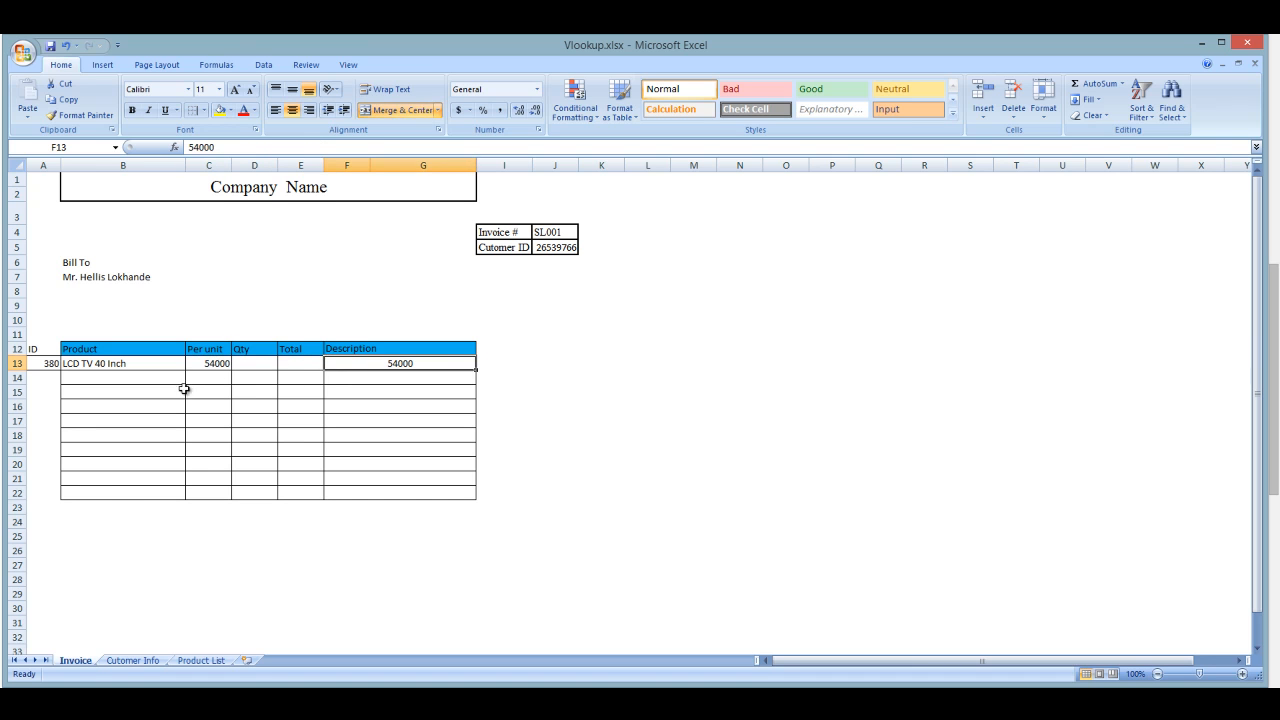
Step: Copy the Per unit formula from C13 and paste only the formula into the merged Description cell F13
left_click(222, 368)
key("ctrl+c")
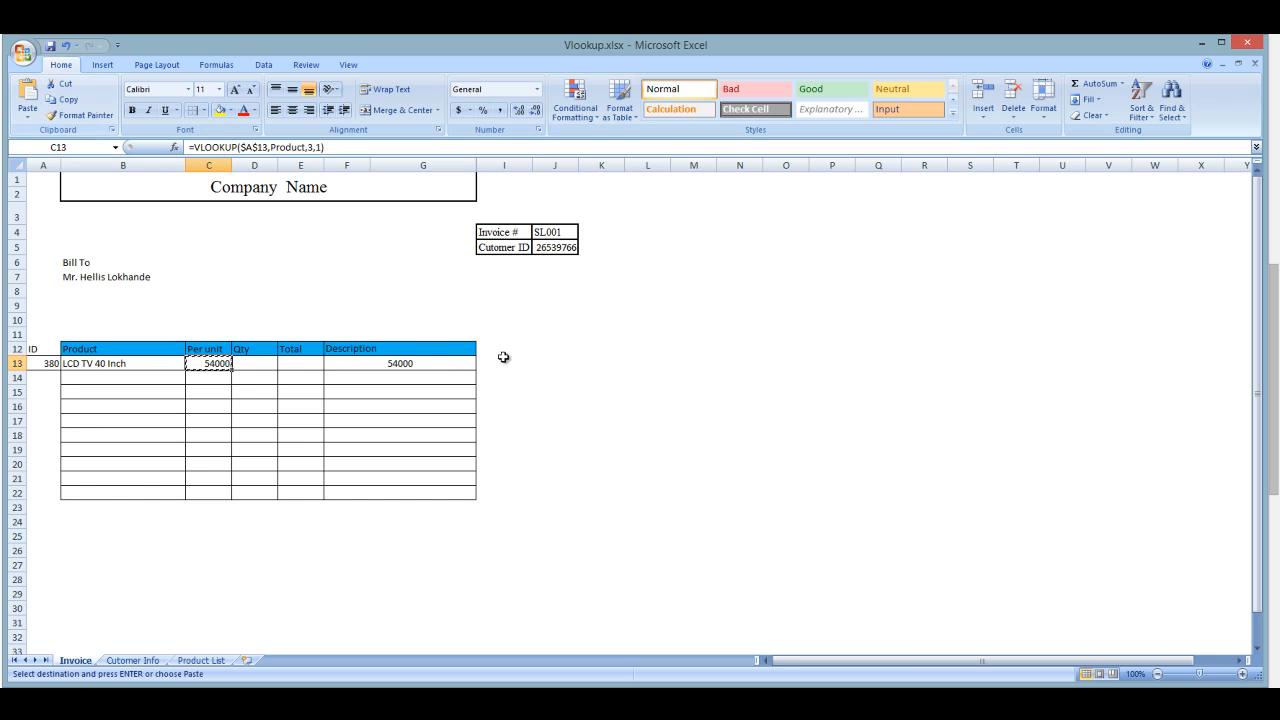
left_click(430, 363)
left_click(28, 116)
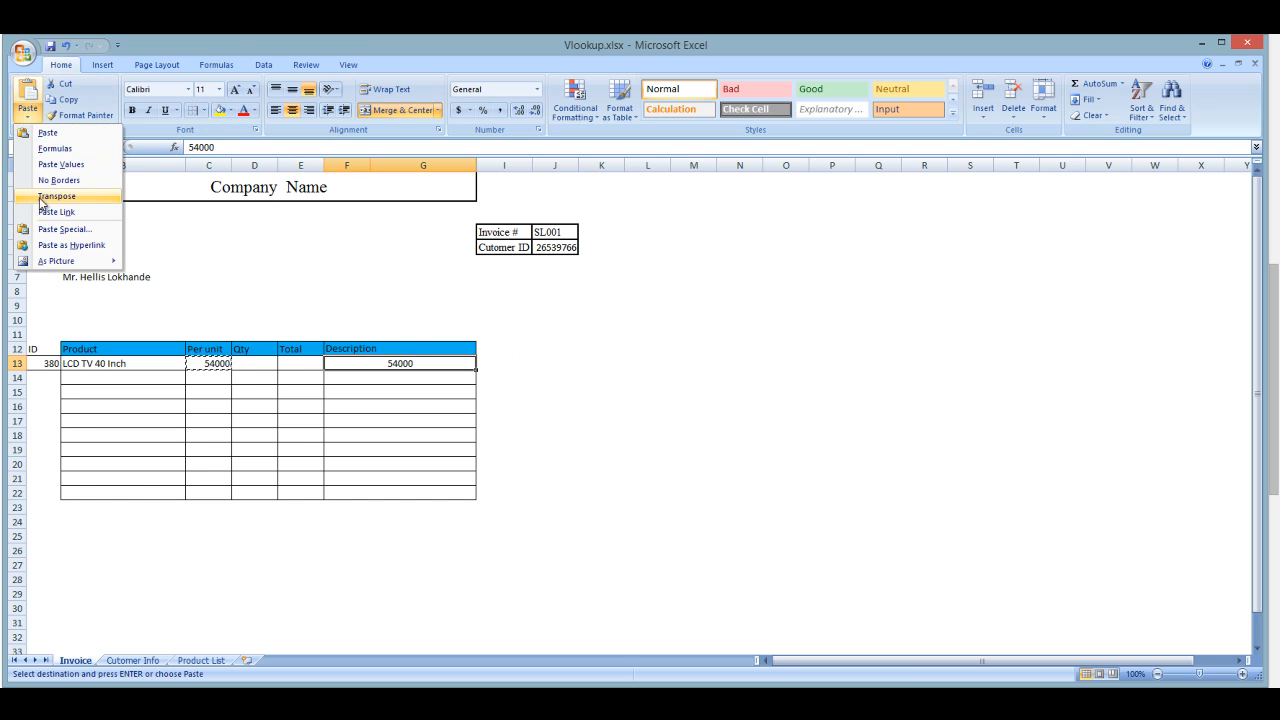
left_click(60, 149)
left_click(411, 436)
left_click(396, 366)
key("Escape")
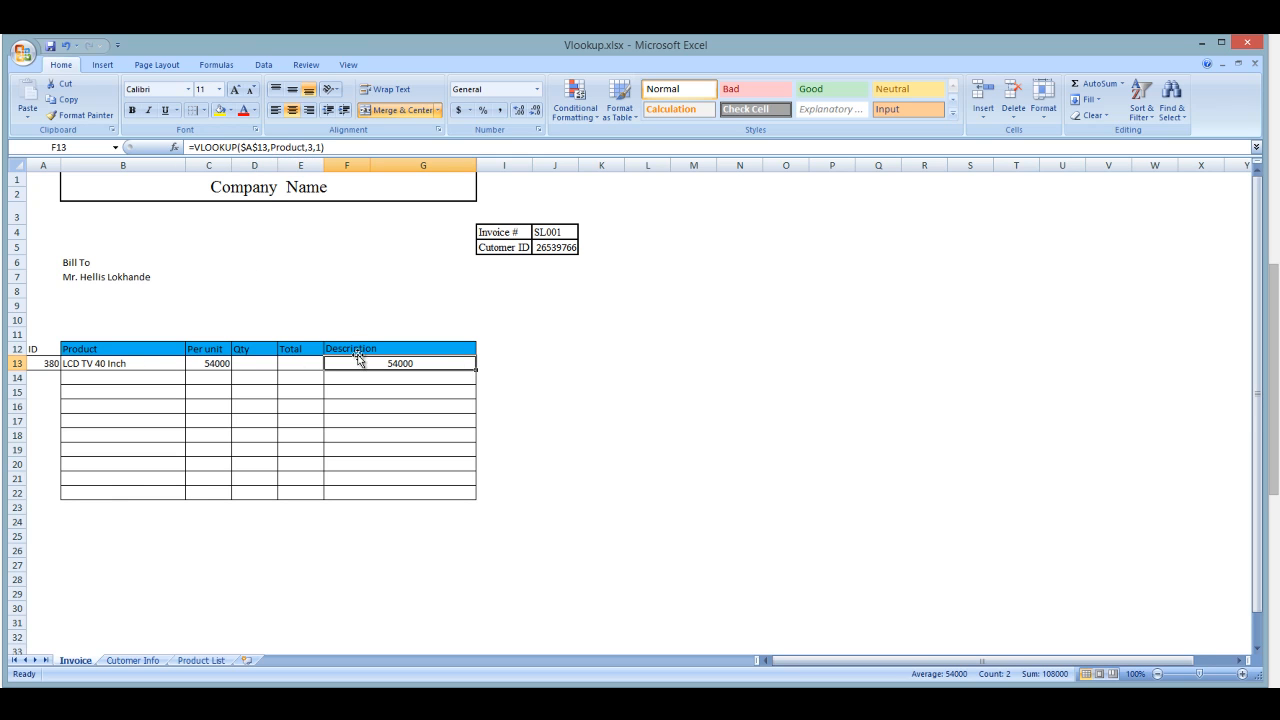
Step: Set the column index number of the VLOOKUP in Description cell F13 to 4
left_click(174, 147)
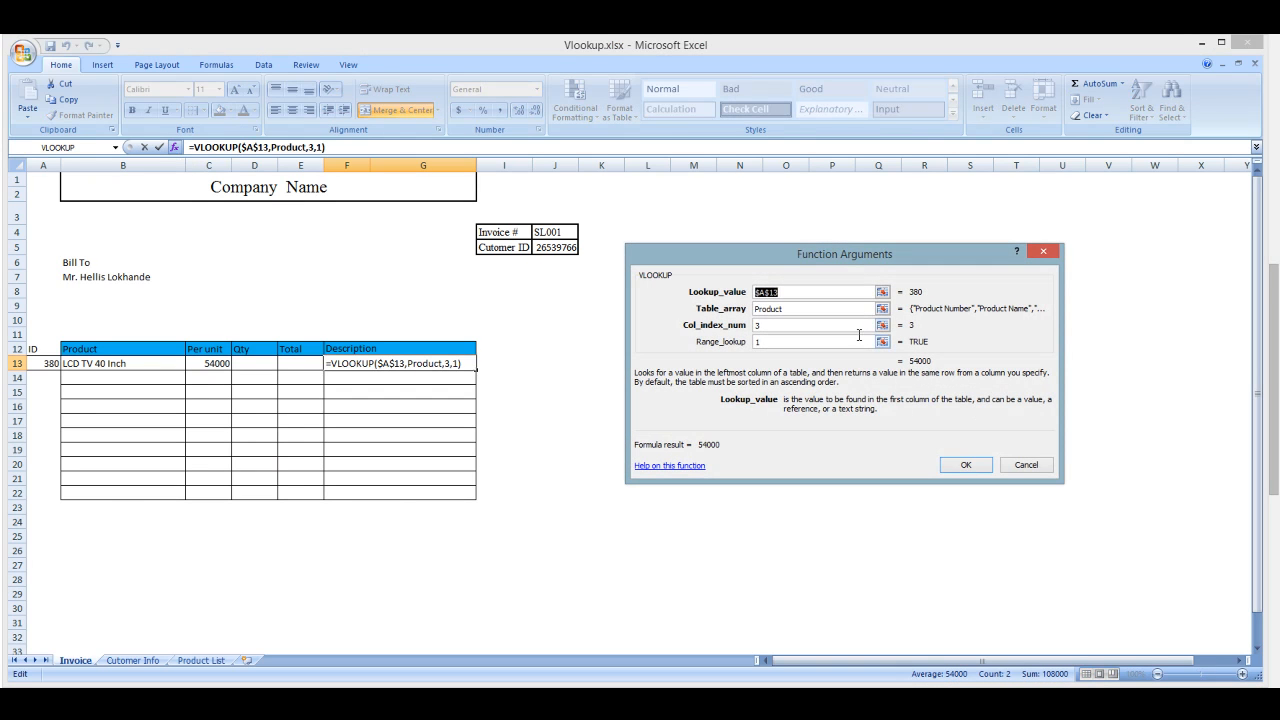
left_click(766, 330)
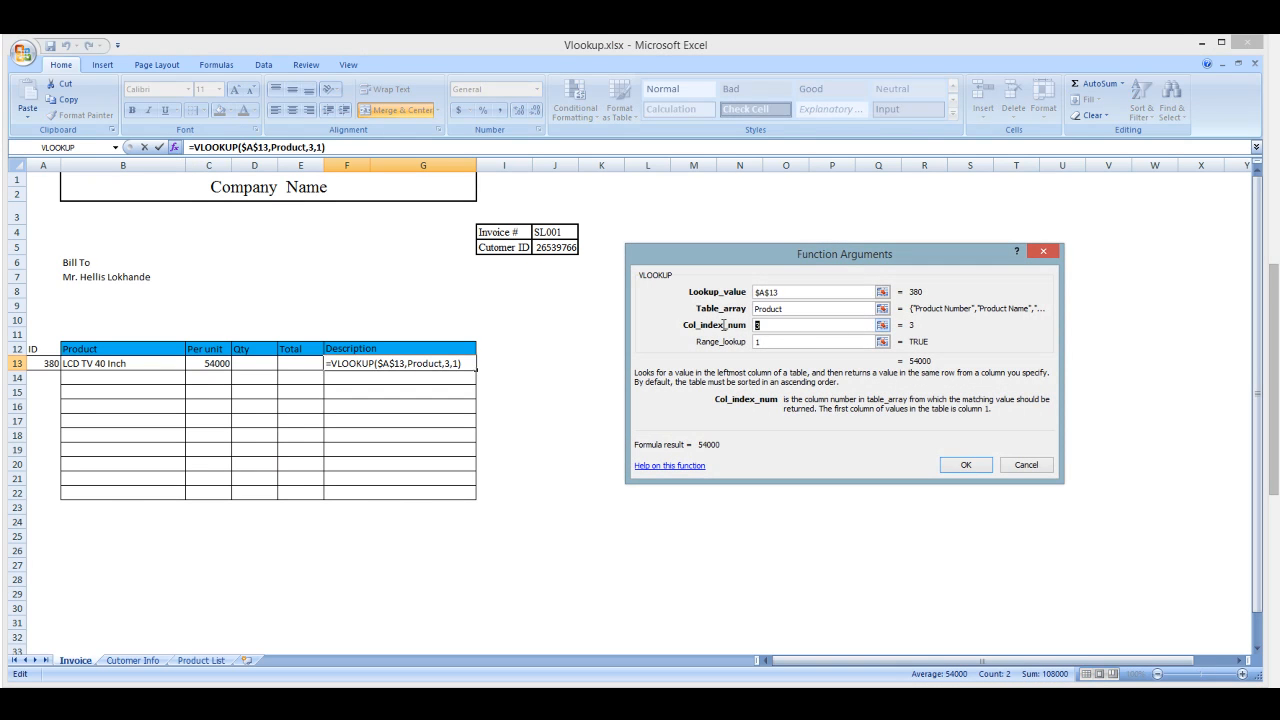
type("4")
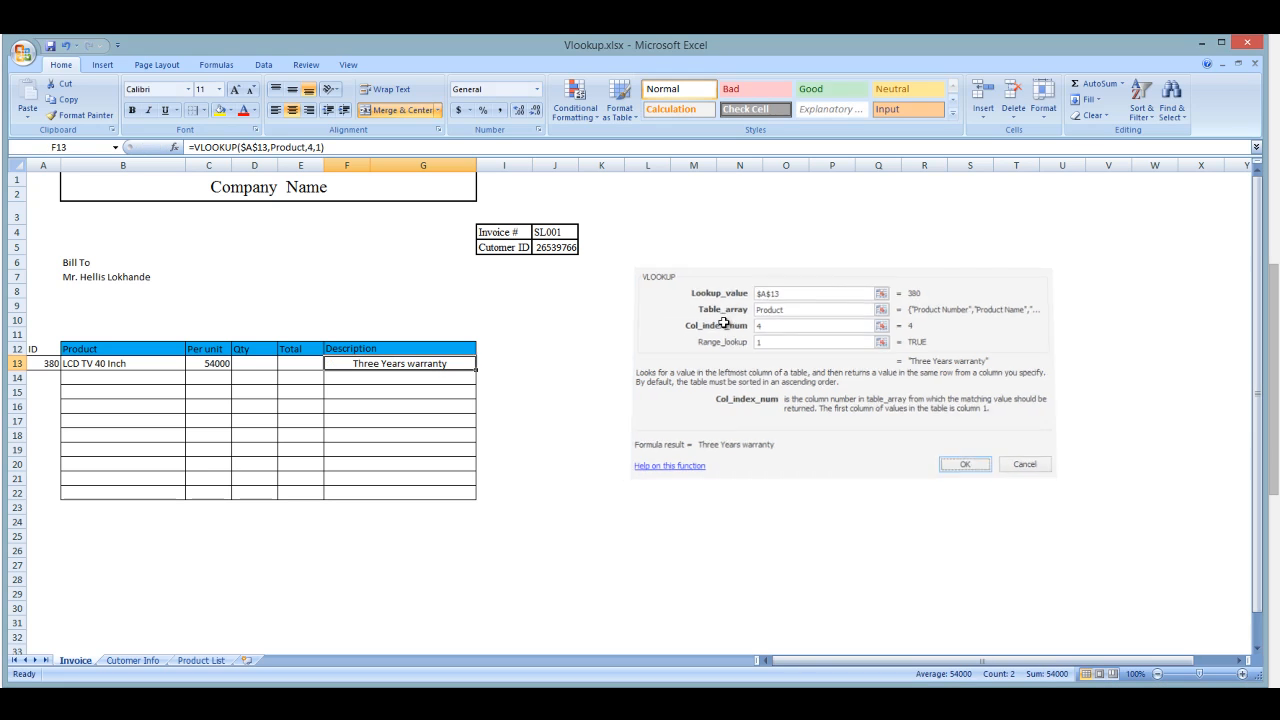
key("Return")
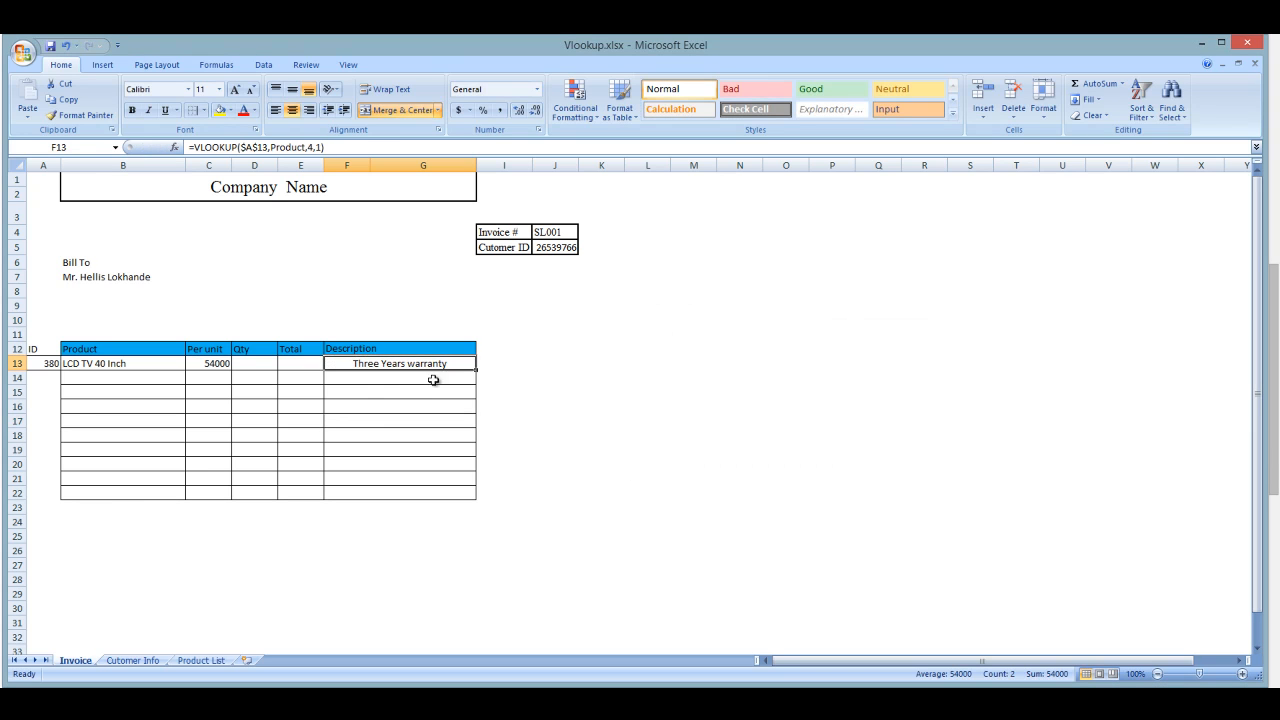
right_click(467, 466)
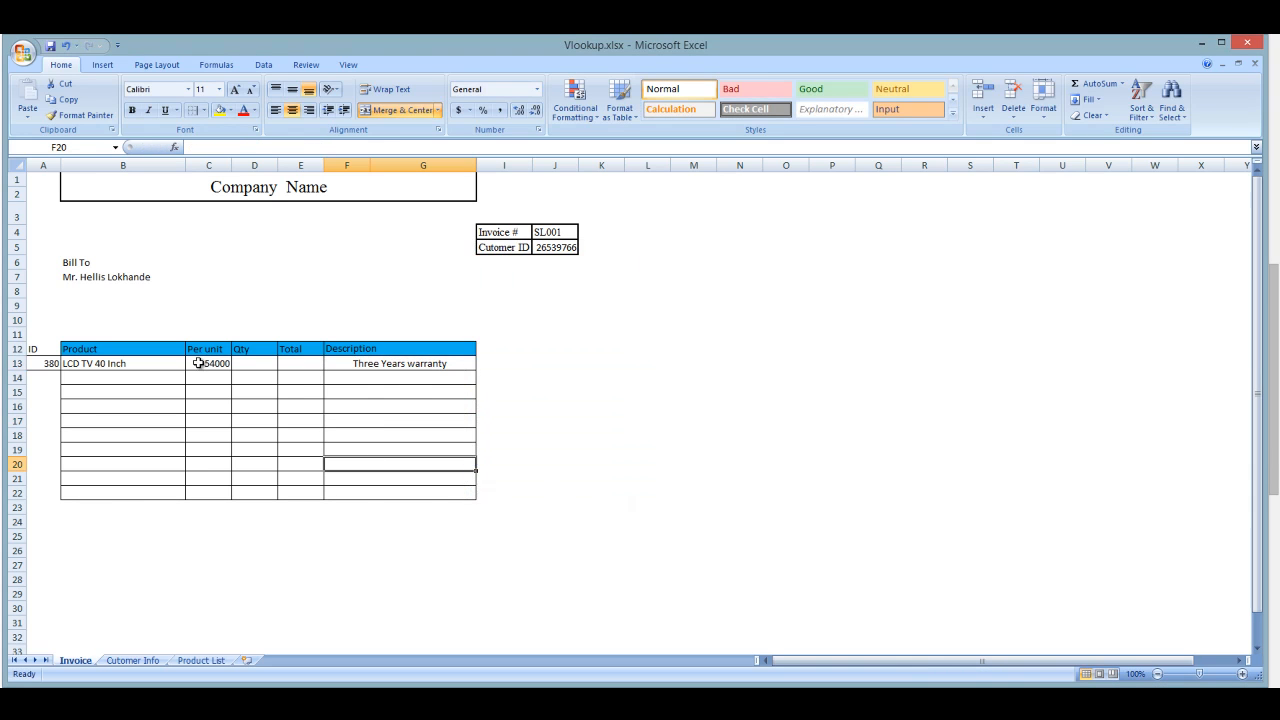
Step: Test the product ID dropdown in A13 by choosing 381 and after that 382
left_click(212, 364)
left_click(43, 365)
left_click(67, 364)
left_click(50, 389)
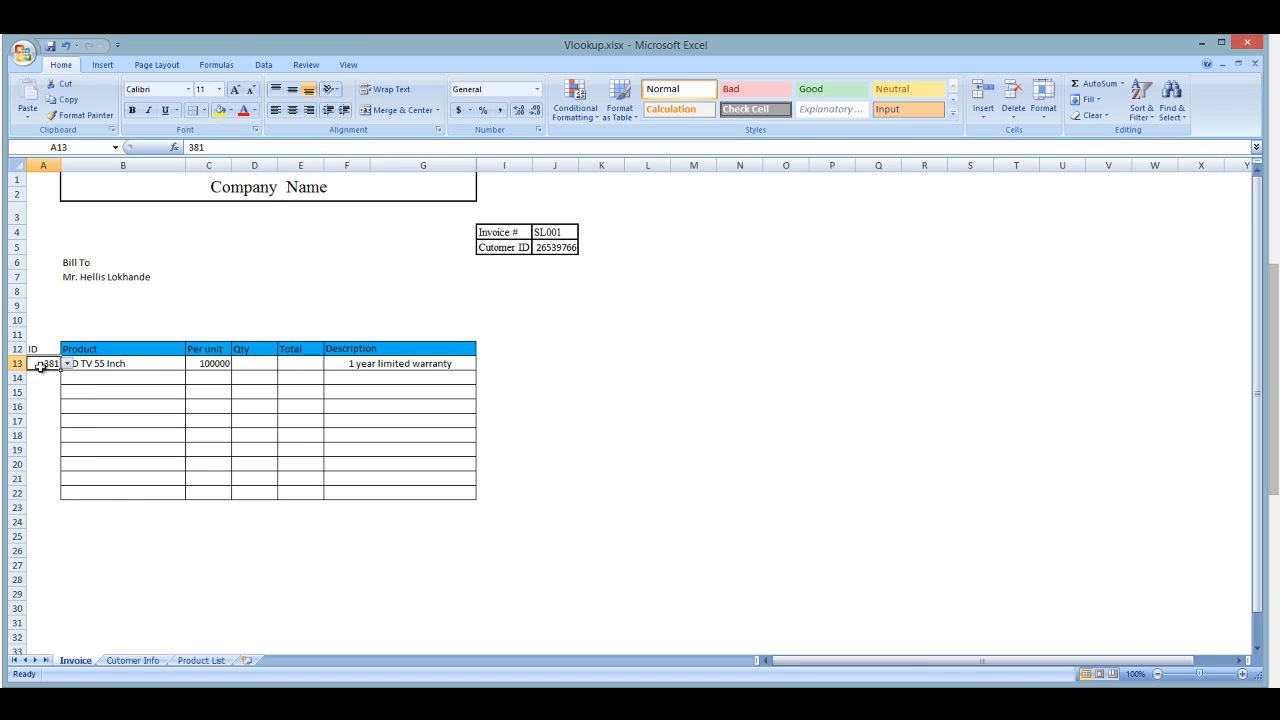
left_click(67, 364)
left_click(58, 392)
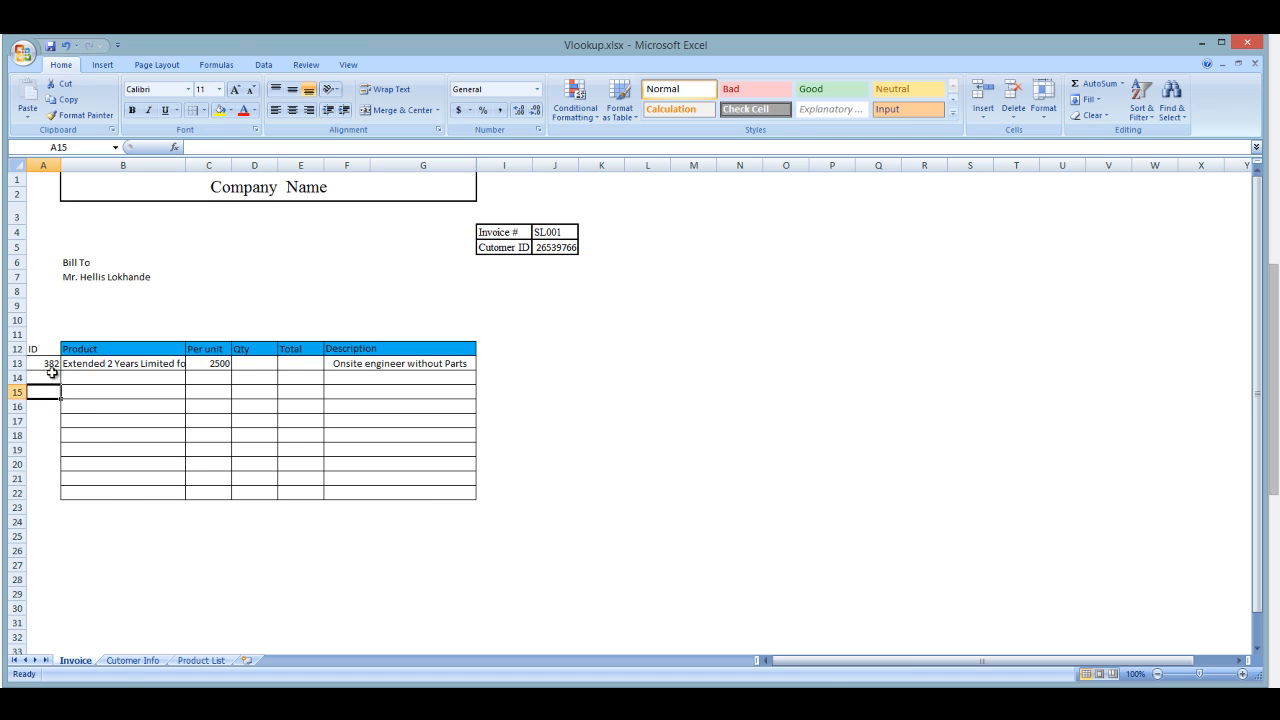
left_click(240, 448)
Step: Extend the product ID dropdown from A13 down to A14 and choose 380 in A14
left_click(50, 363)
left_click_drag(60, 369, 60, 384)
left_click(48, 377)
left_click(80, 405)
left_click(48, 377)
left_click(67, 378)
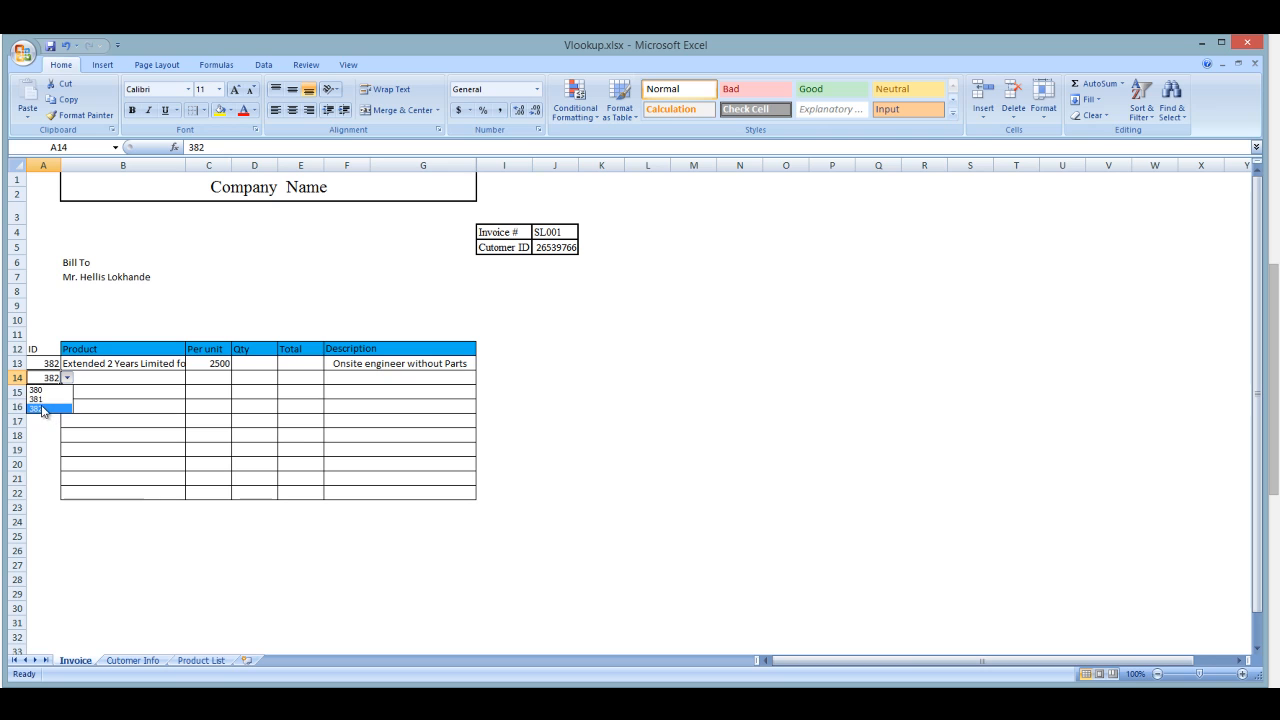
left_click(47, 391)
Step: Fill the Product formula from B13 down to B14 and compare the two formulas
left_click(86, 377)
left_click(136, 363)
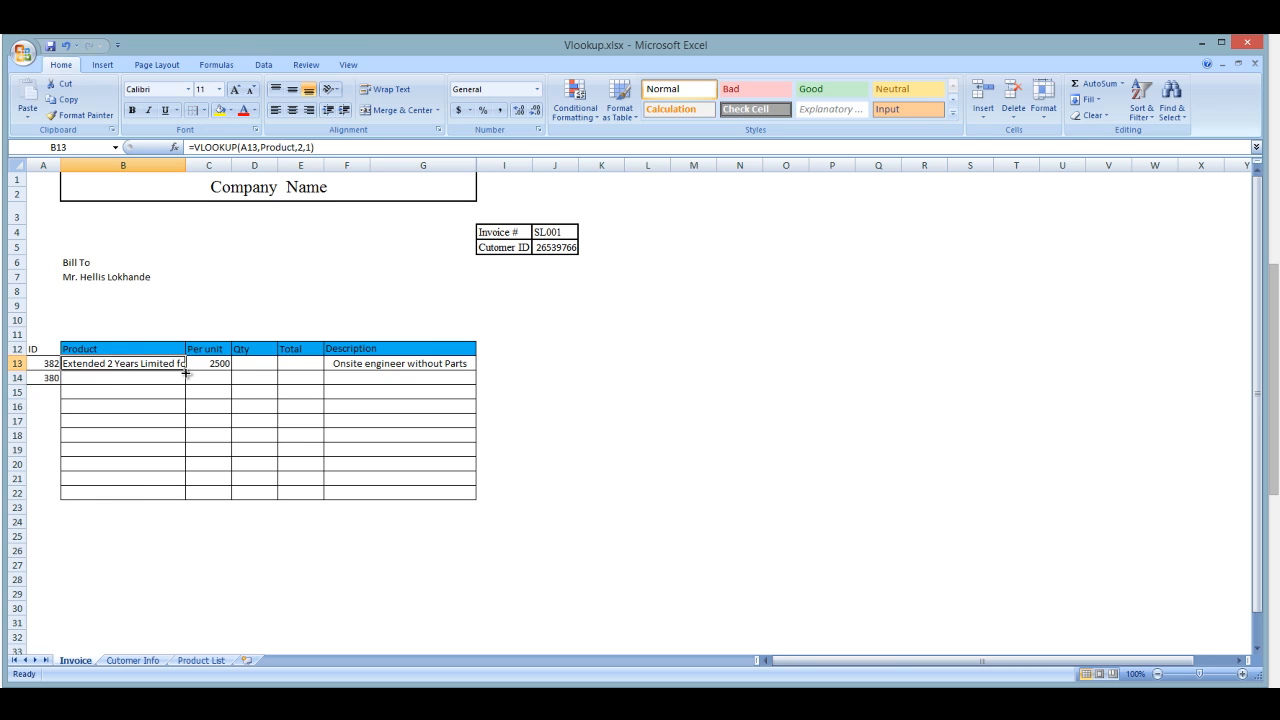
left_click_drag(186, 372, 174, 394)
left_click(80, 460)
left_click(147, 378)
left_click(163, 363)
left_click(156, 378)
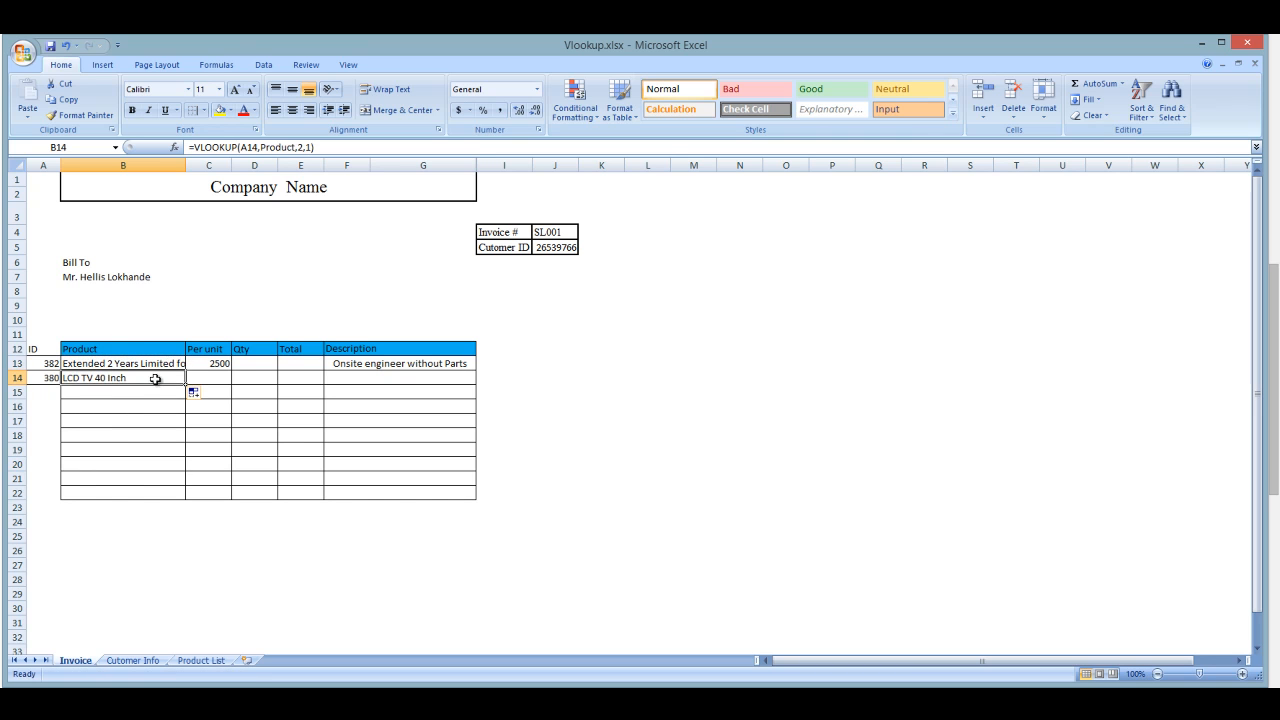
left_click(398, 364)
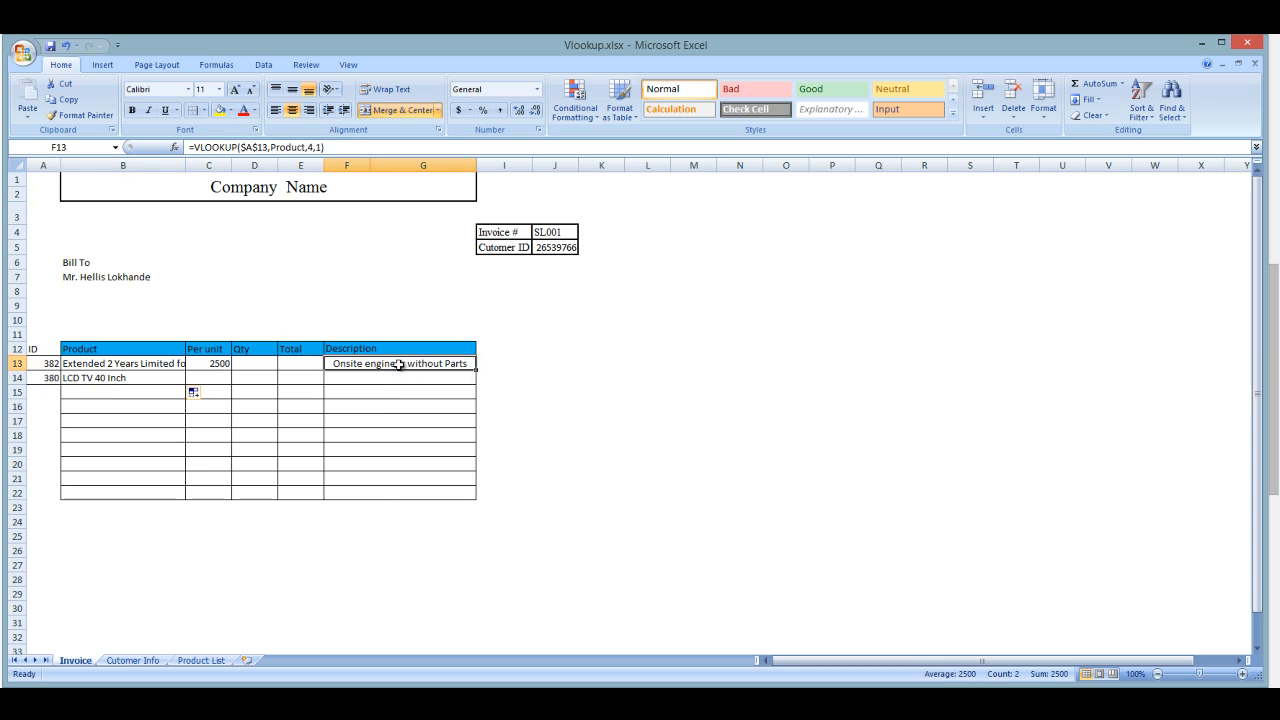
left_click(259, 147)
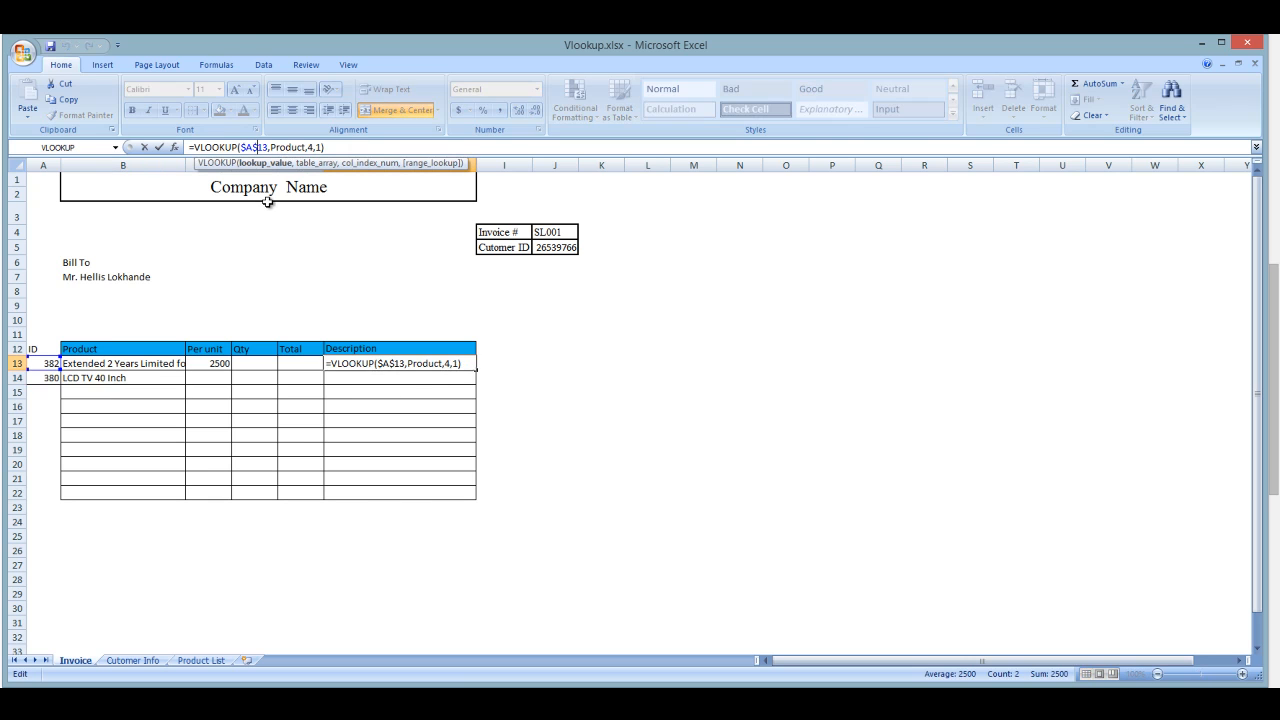
key("BackSpace")
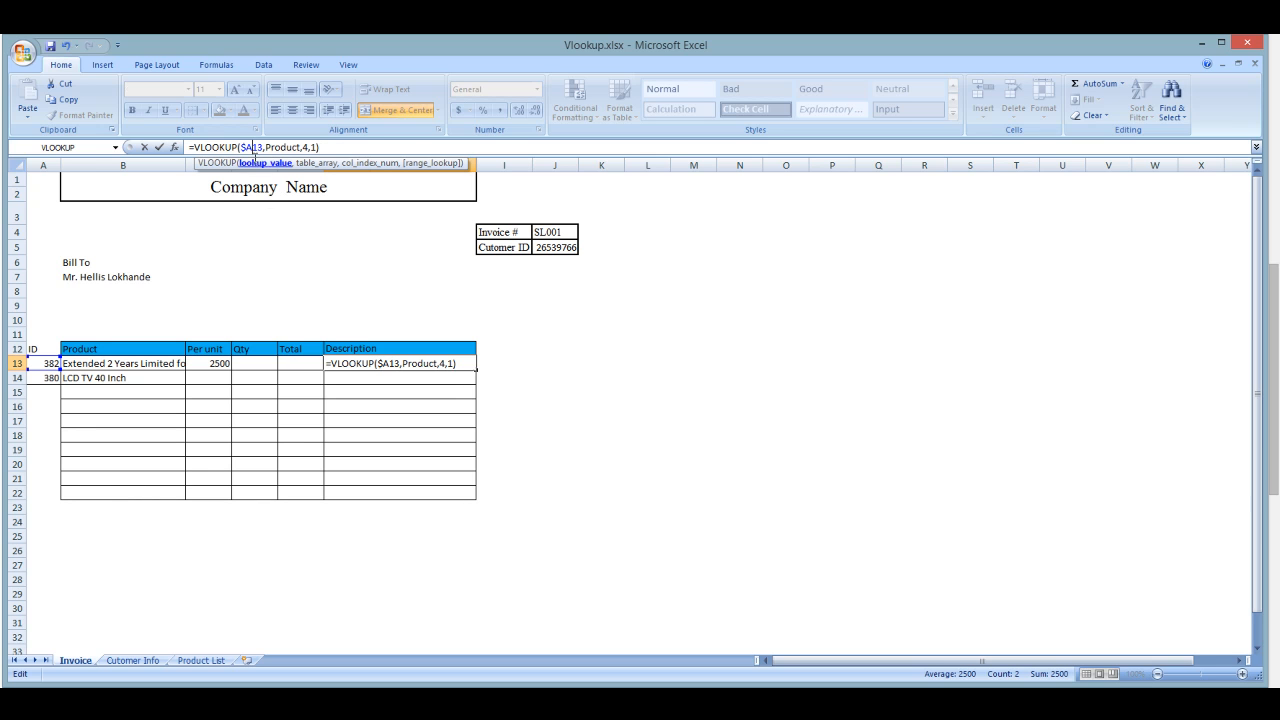
key("Left")
key("BackSpace")
left_click(398, 365)
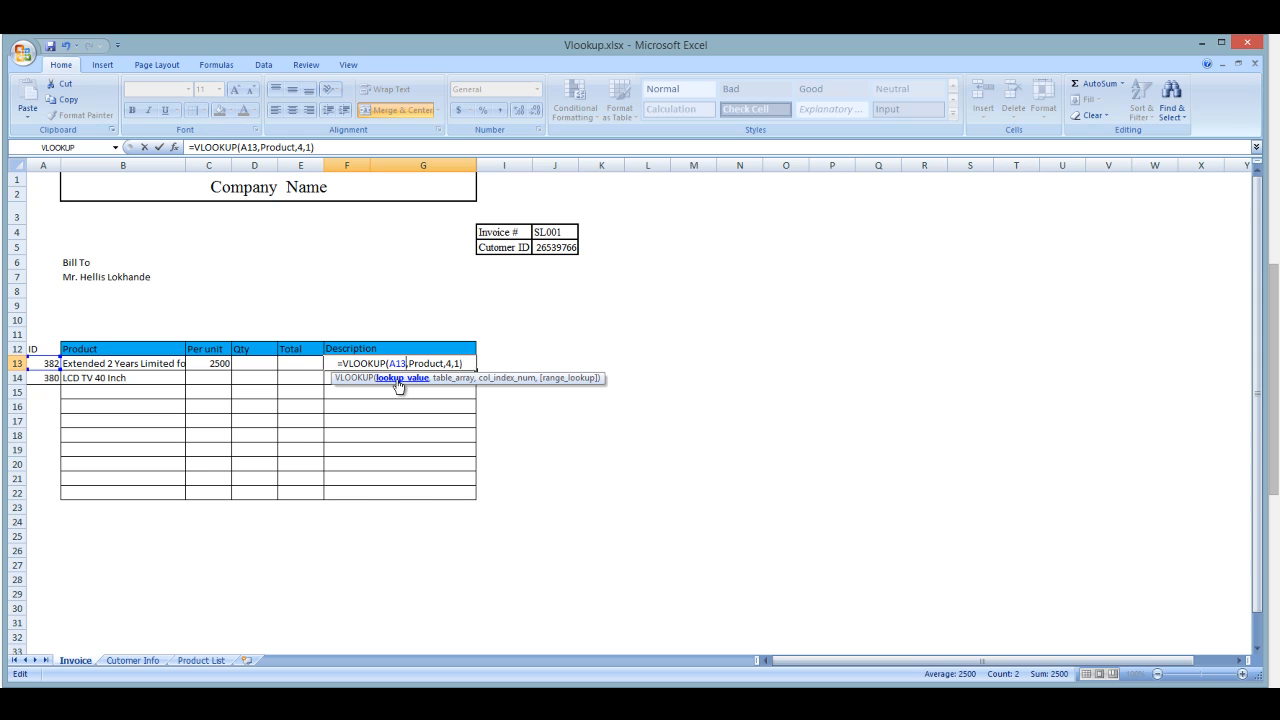
key("Escape")
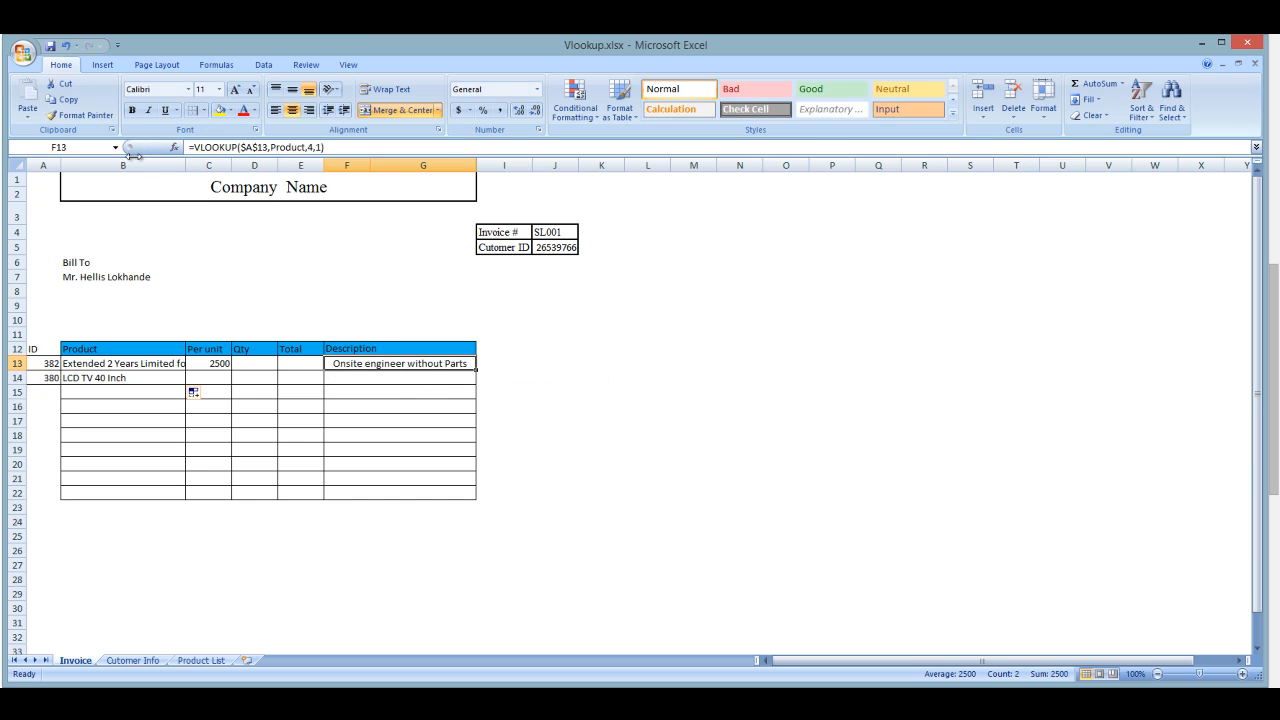
Step: Make the lookup value in Description cell F13 the relative reference A13 and fill the formula down to F14
left_click(174, 147)
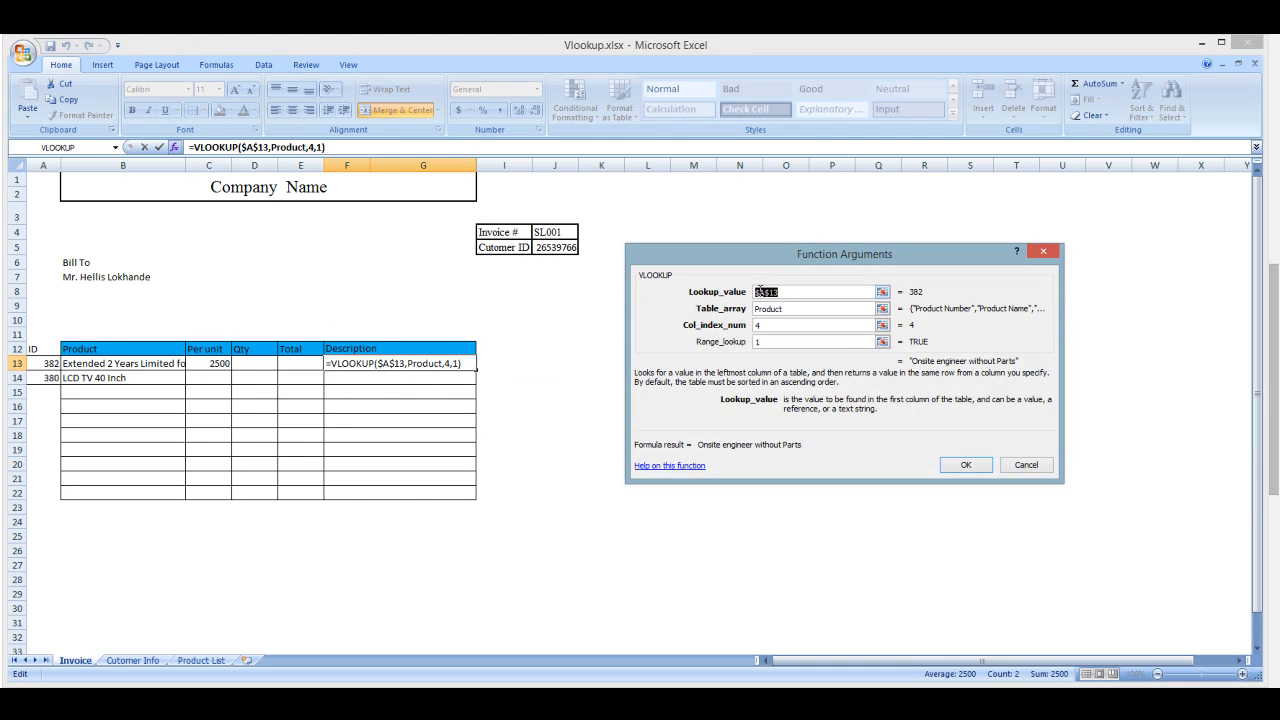
key("F4")
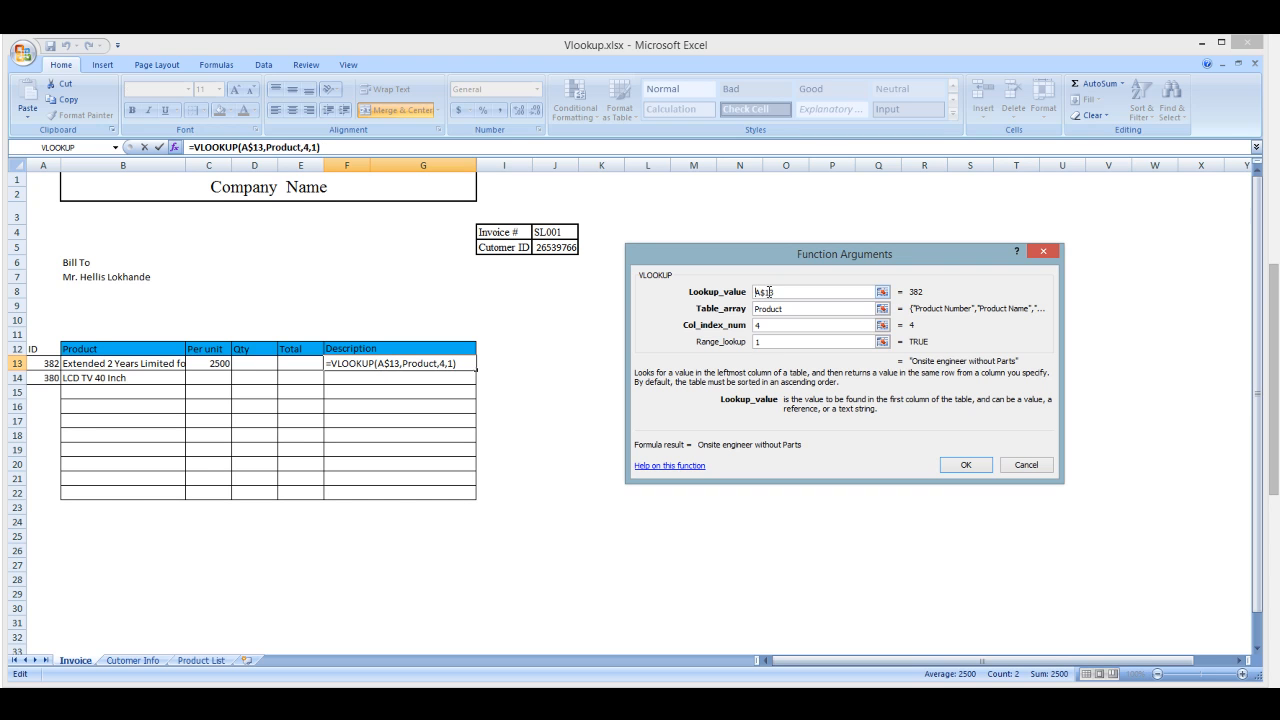
key("BackSpace")
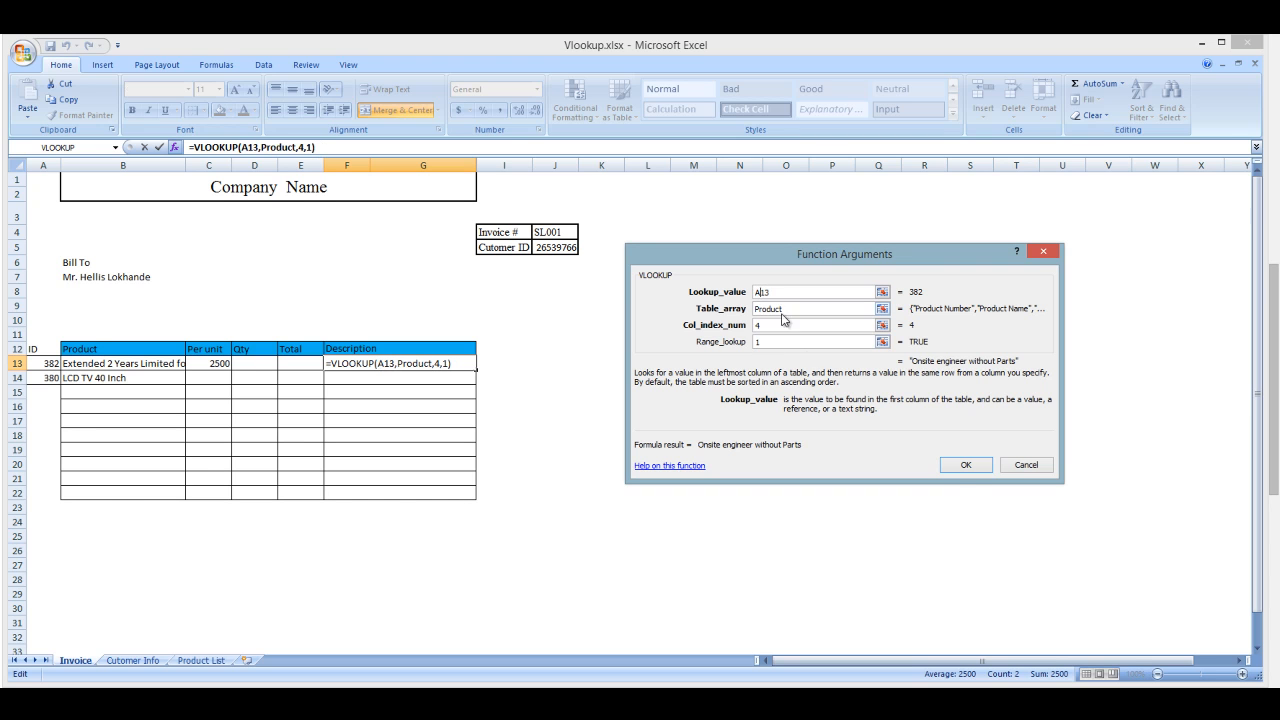
left_click(966, 465)
left_click_drag(310, 435, 312, 420)
left_click(393, 364)
left_click_drag(477, 373, 476, 390)
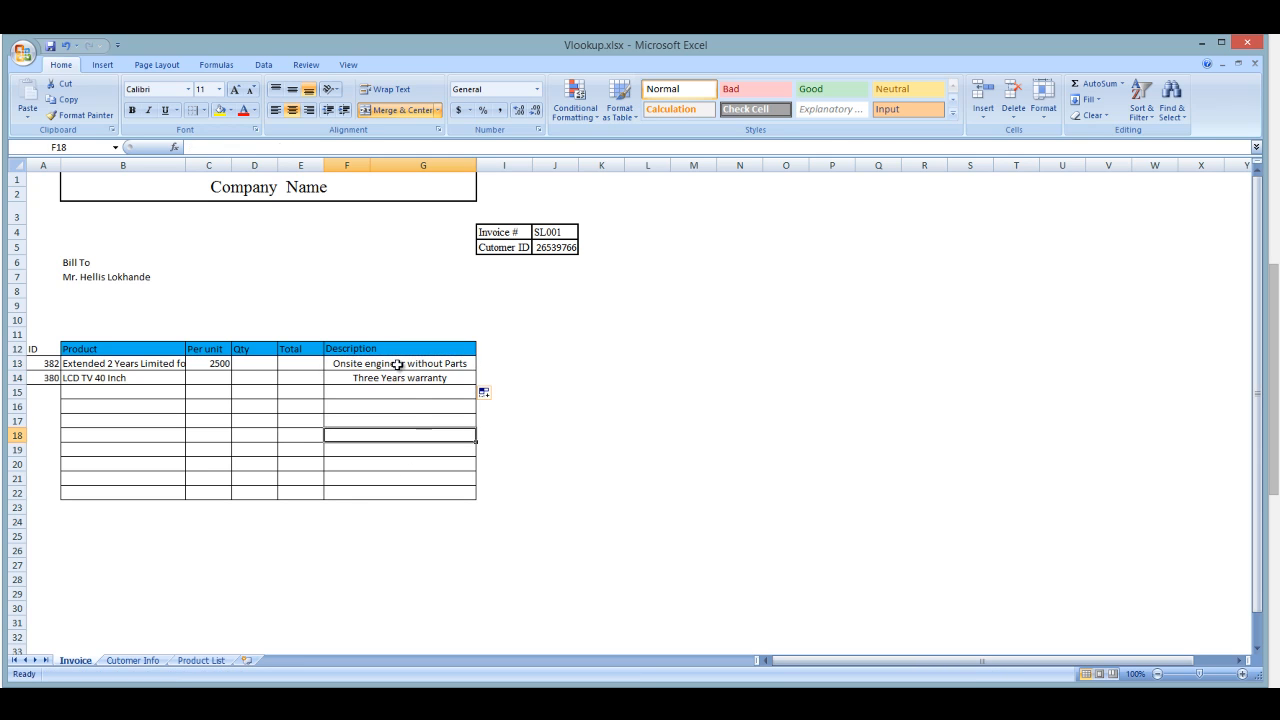
Step: Change the lookup value in the Per unit formula in C13 to the relative reference A13
left_click(213, 364)
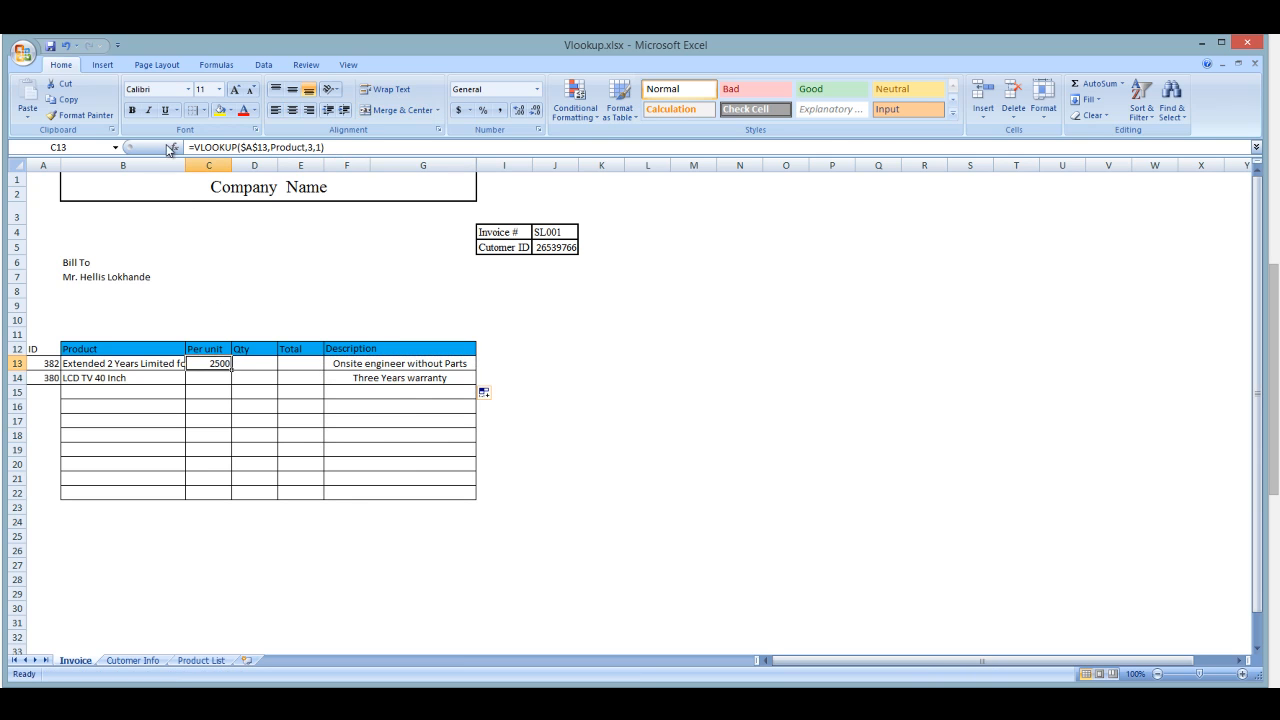
left_click(174, 147)
left_click(760, 291)
key("BackSpace")
key("BackSpace")
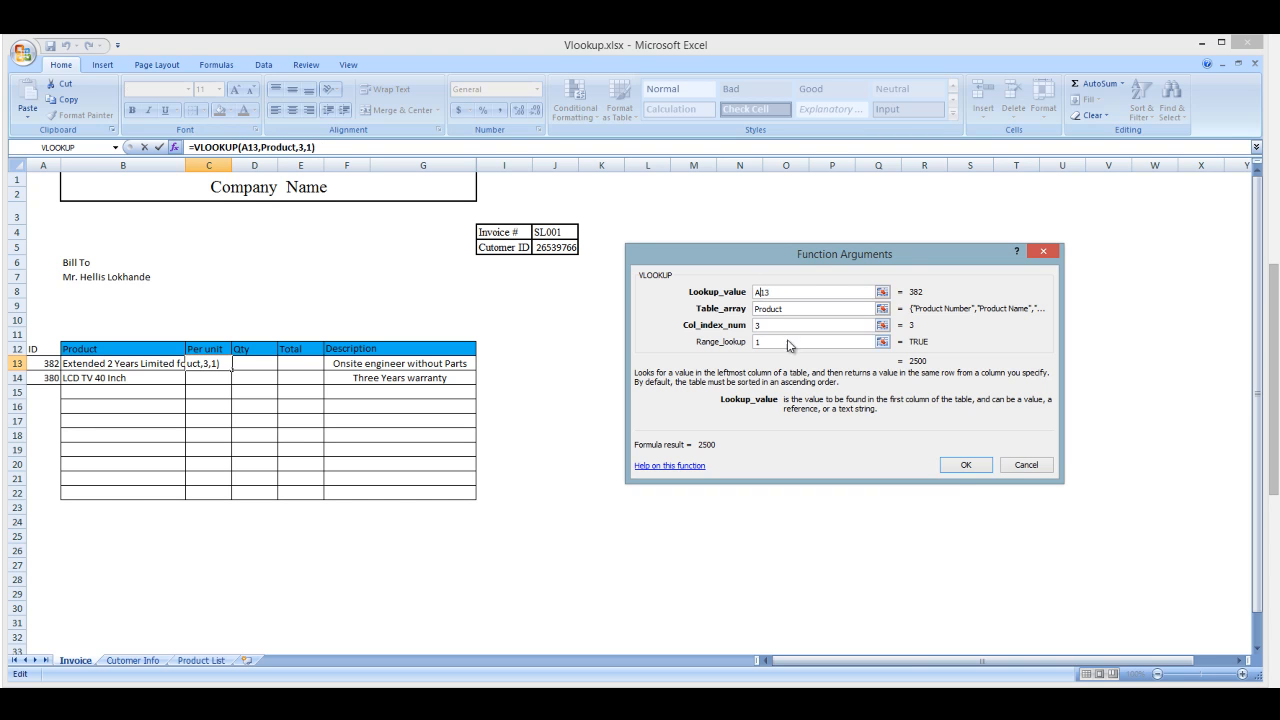
left_click(963, 468)
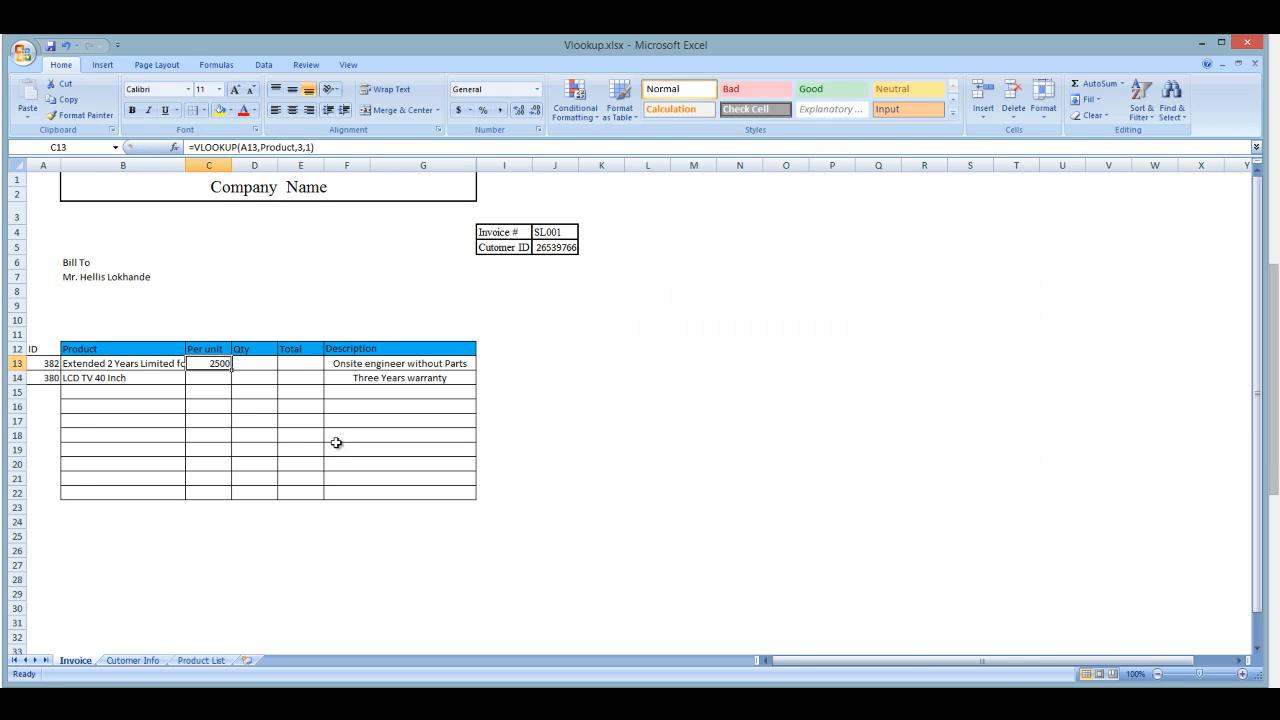
Step: Fill the Per unit formula from C13 down to C14
left_click(242, 408)
left_click(212, 354)
left_click(221, 369)
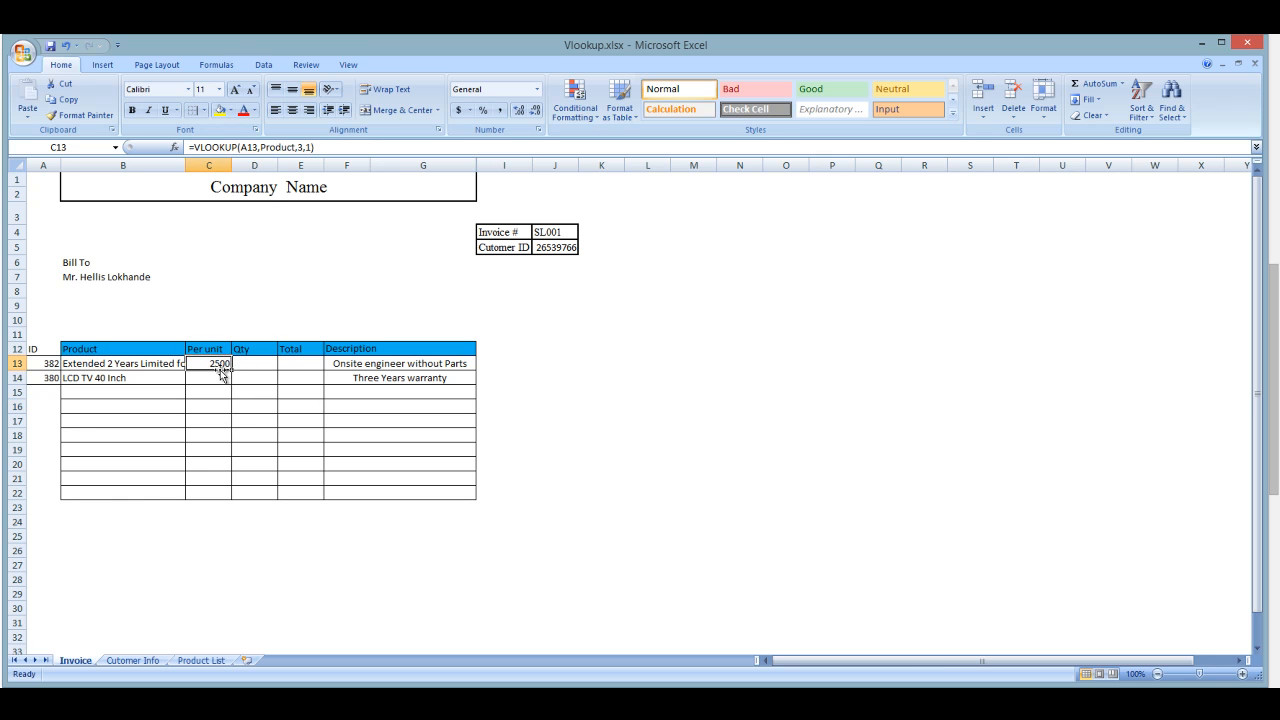
left_click_drag(231, 370, 232, 386)
Step: Refill the Description formula from F13 to F14 and check the lookup formulas in row 14
left_click(414, 373)
left_click(432, 368)
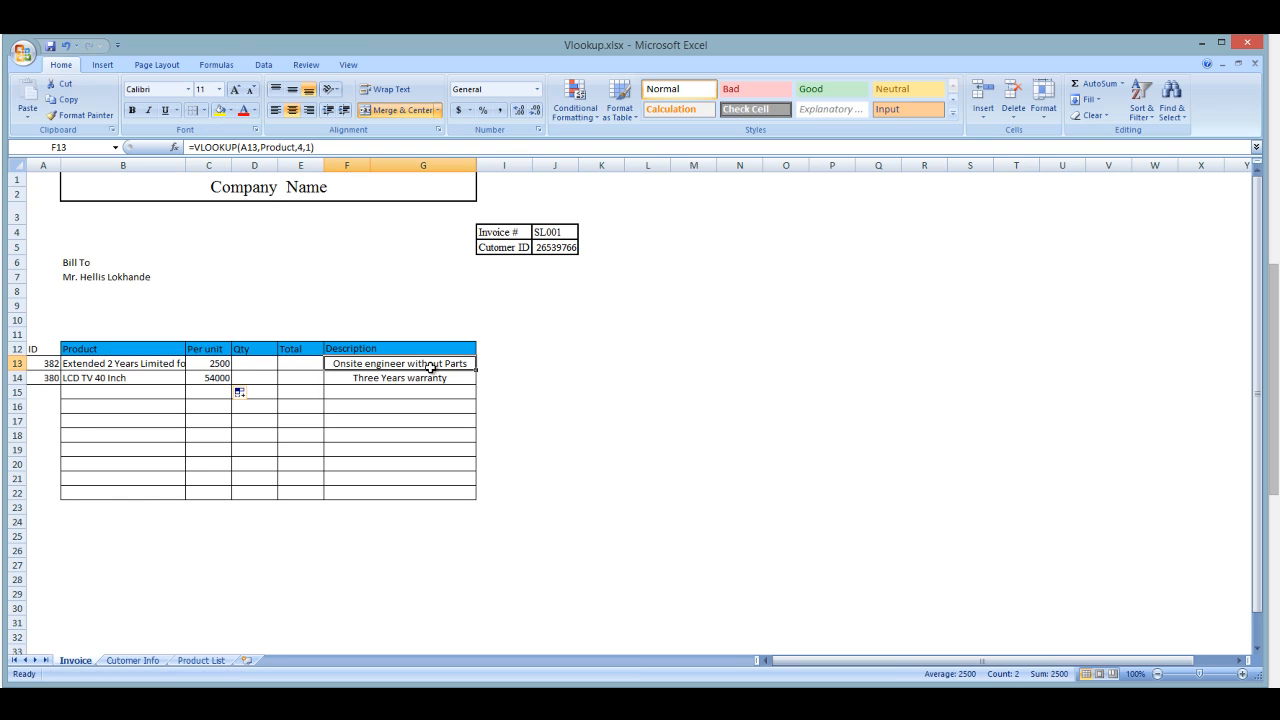
left_click_drag(476, 371, 470, 390)
left_click(431, 466)
left_click(375, 379)
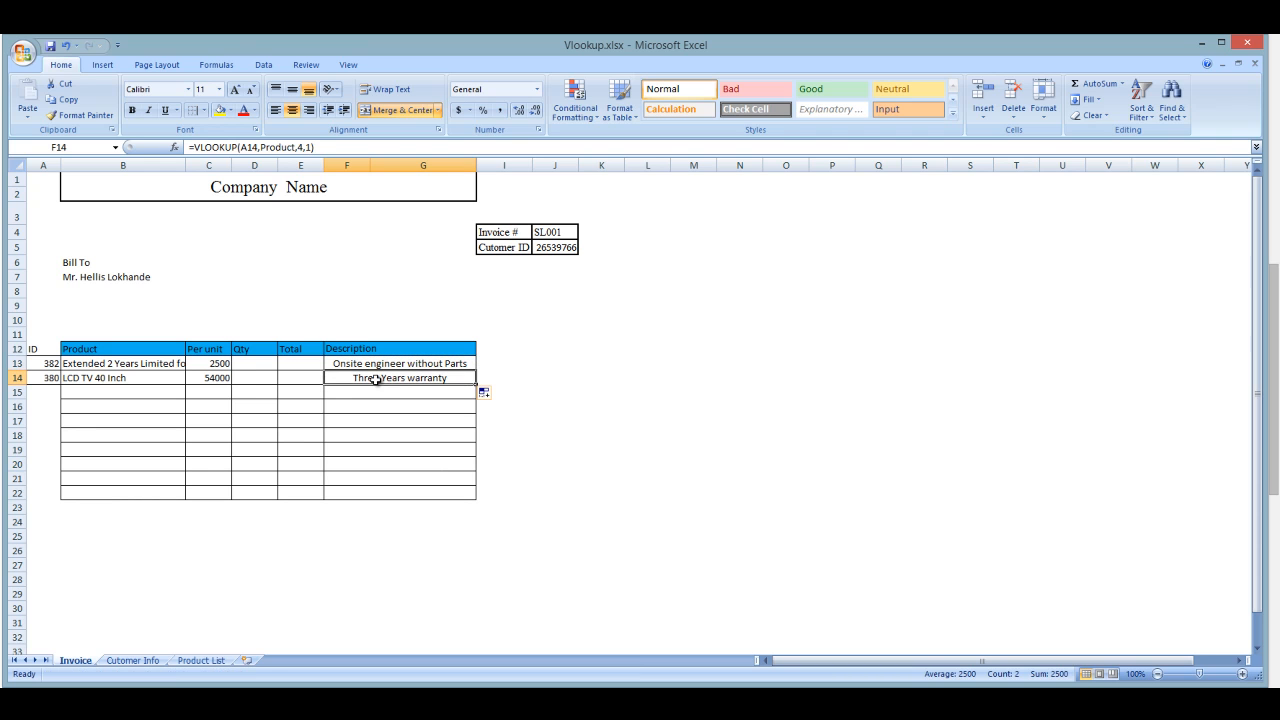
left_click(376, 365)
left_click(373, 378)
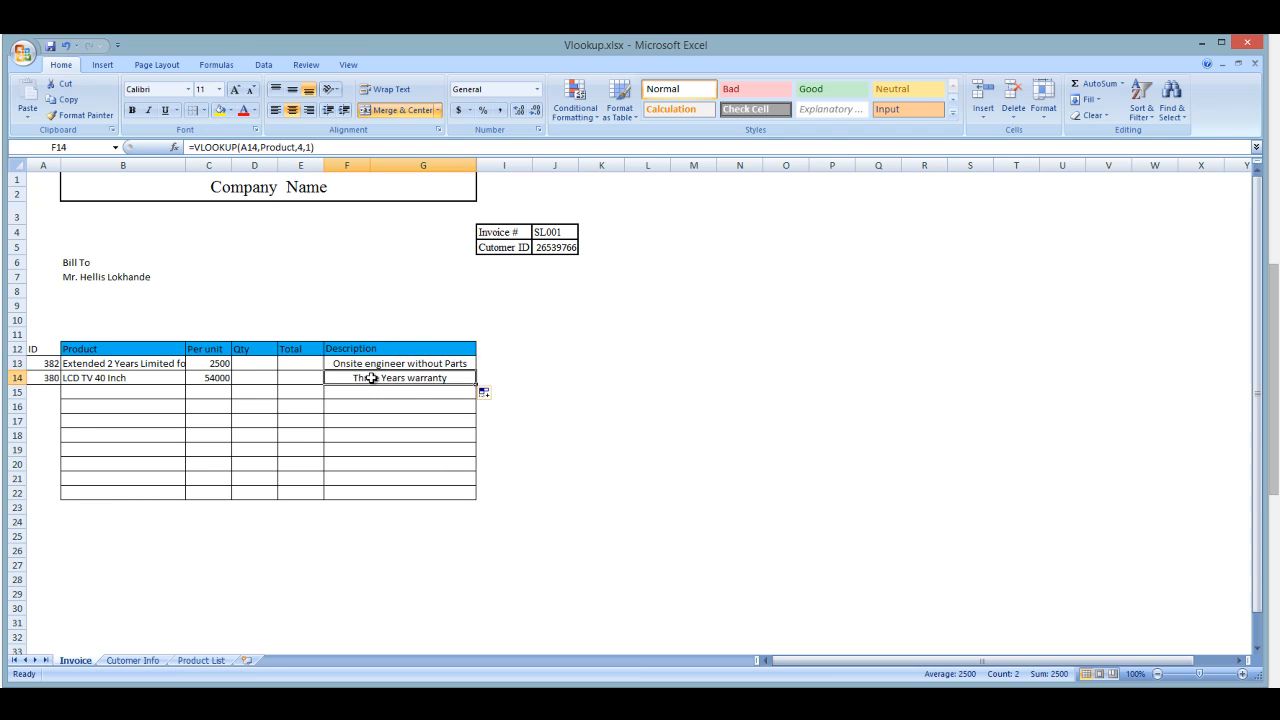
left_click(216, 385)
left_click(102, 382)
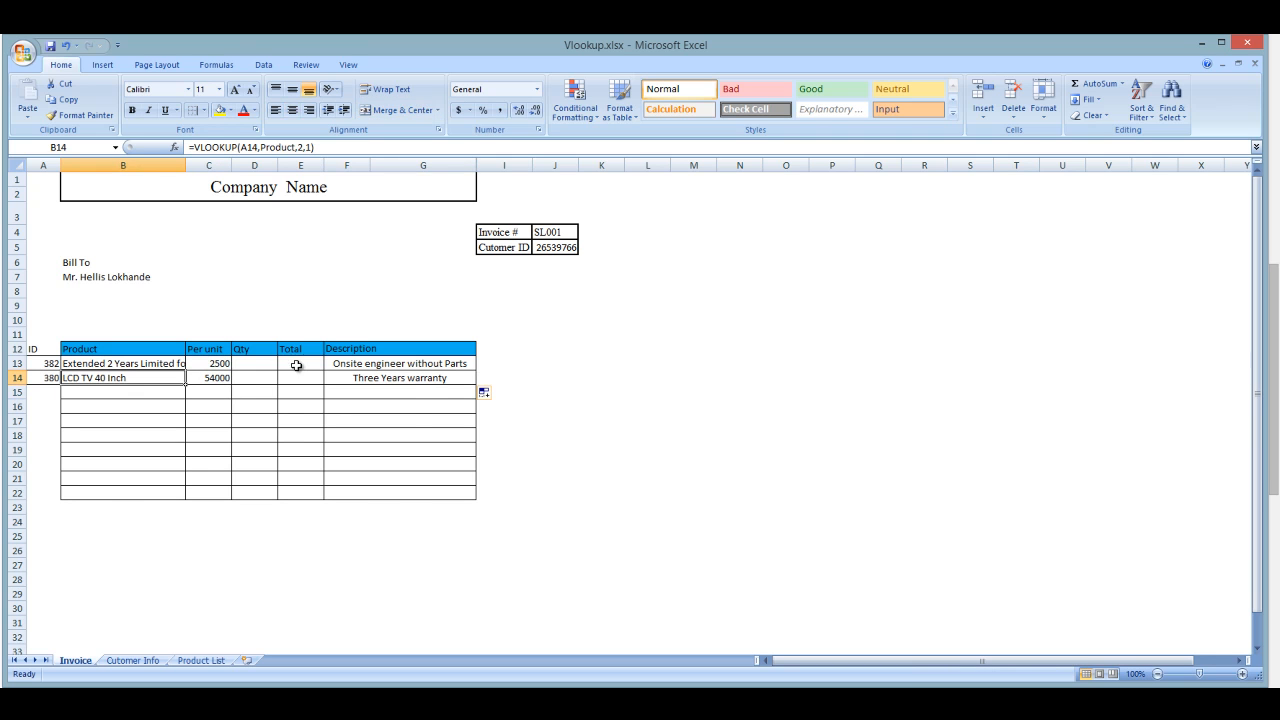
Step: Enter the label Total in cell B22 of the invoice table and select the first Qty cell D13
left_click(196, 493)
left_click(110, 490)
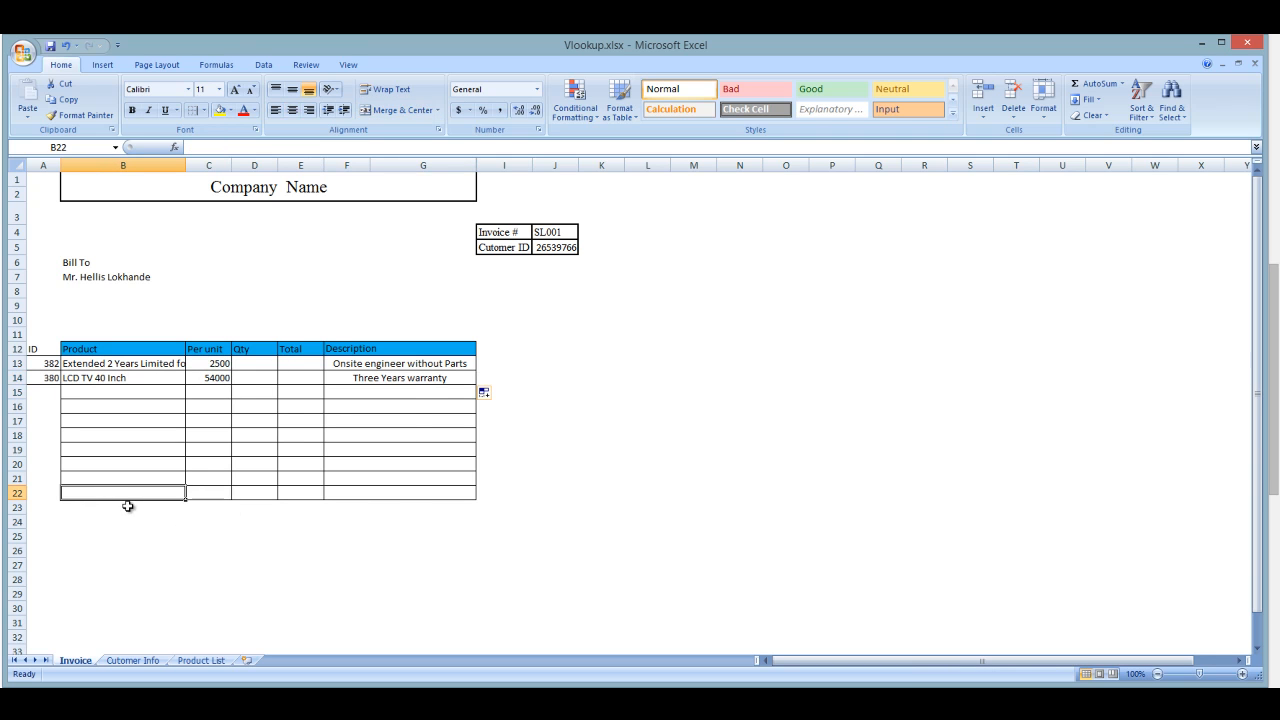
type("To")
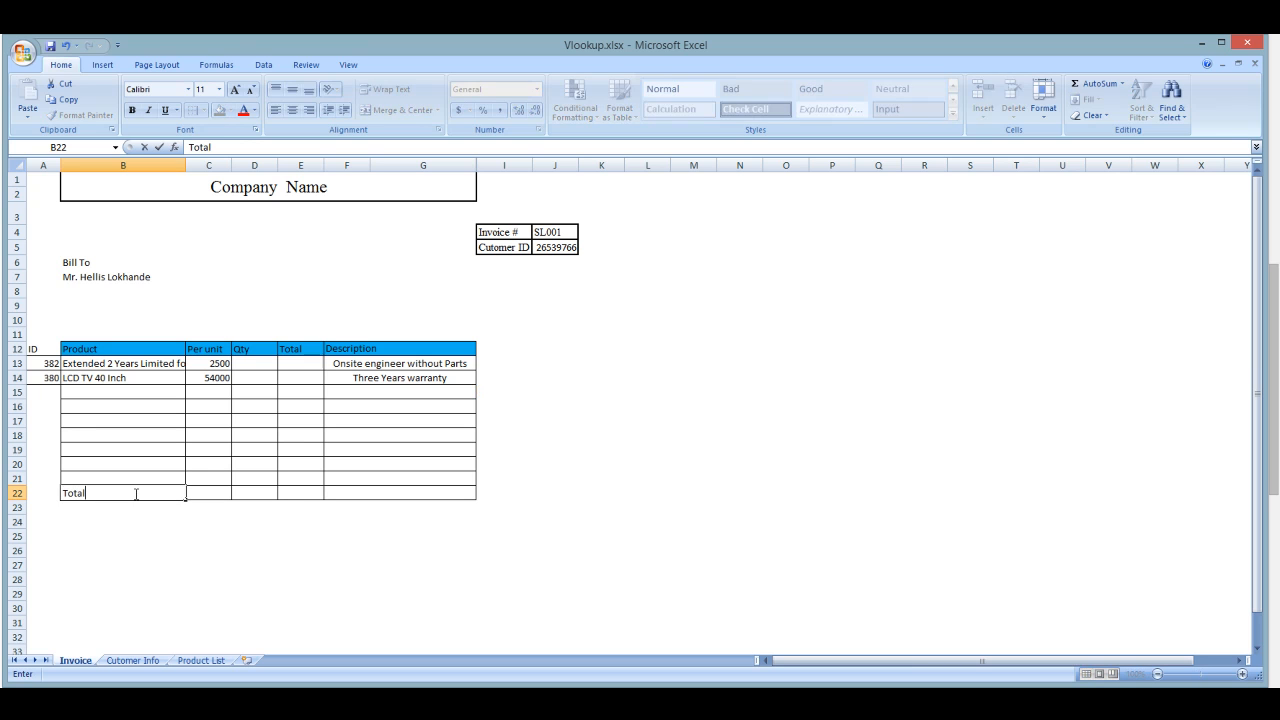
type("tal")
key("Tab")
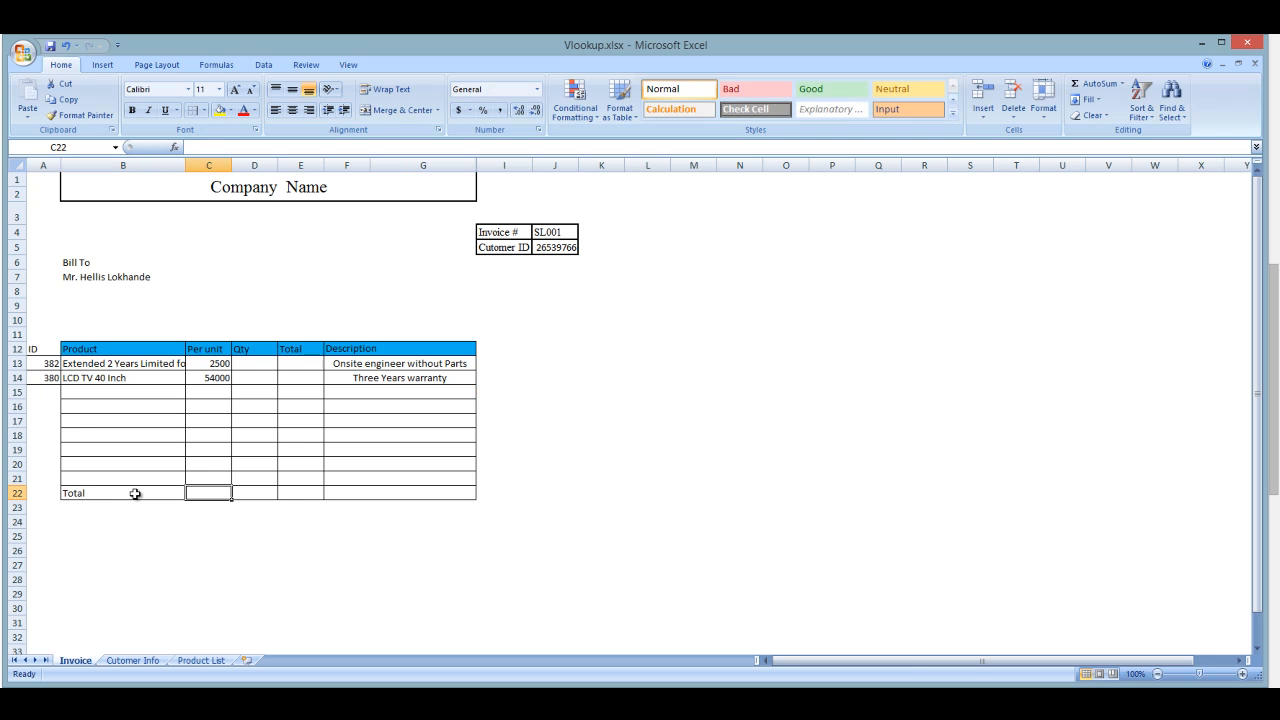
key("Tab")
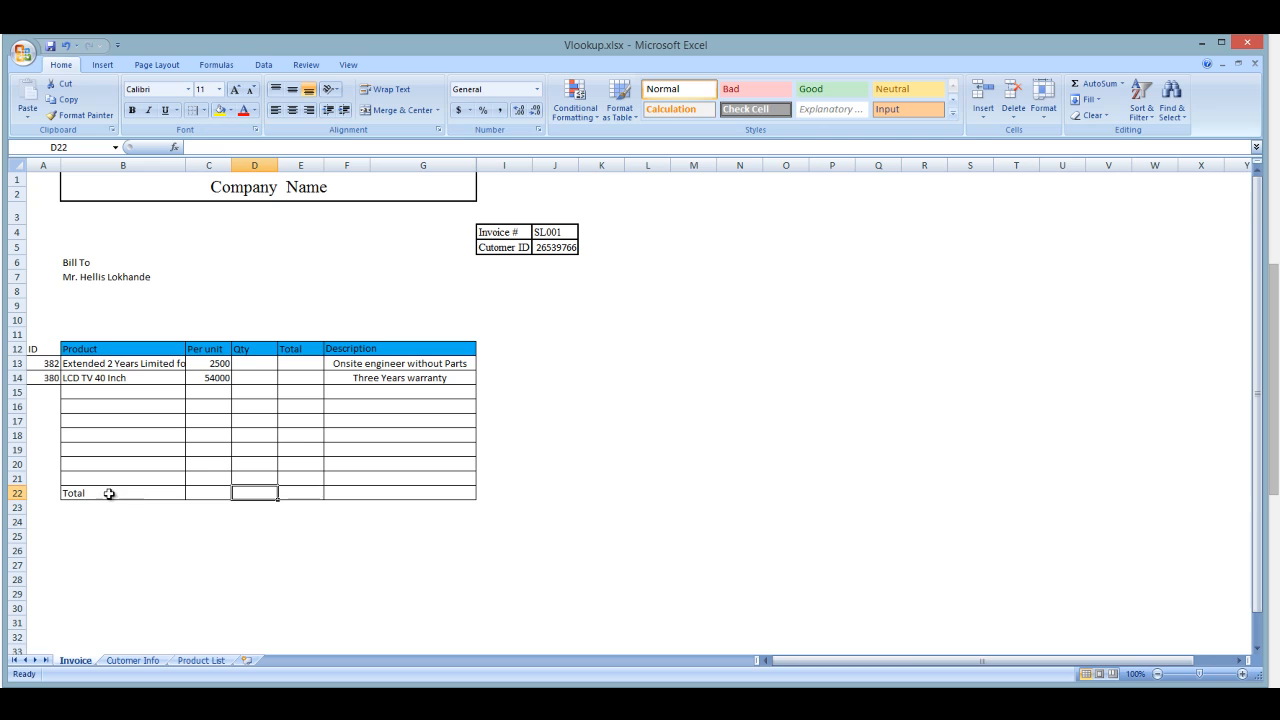
left_click(256, 364)
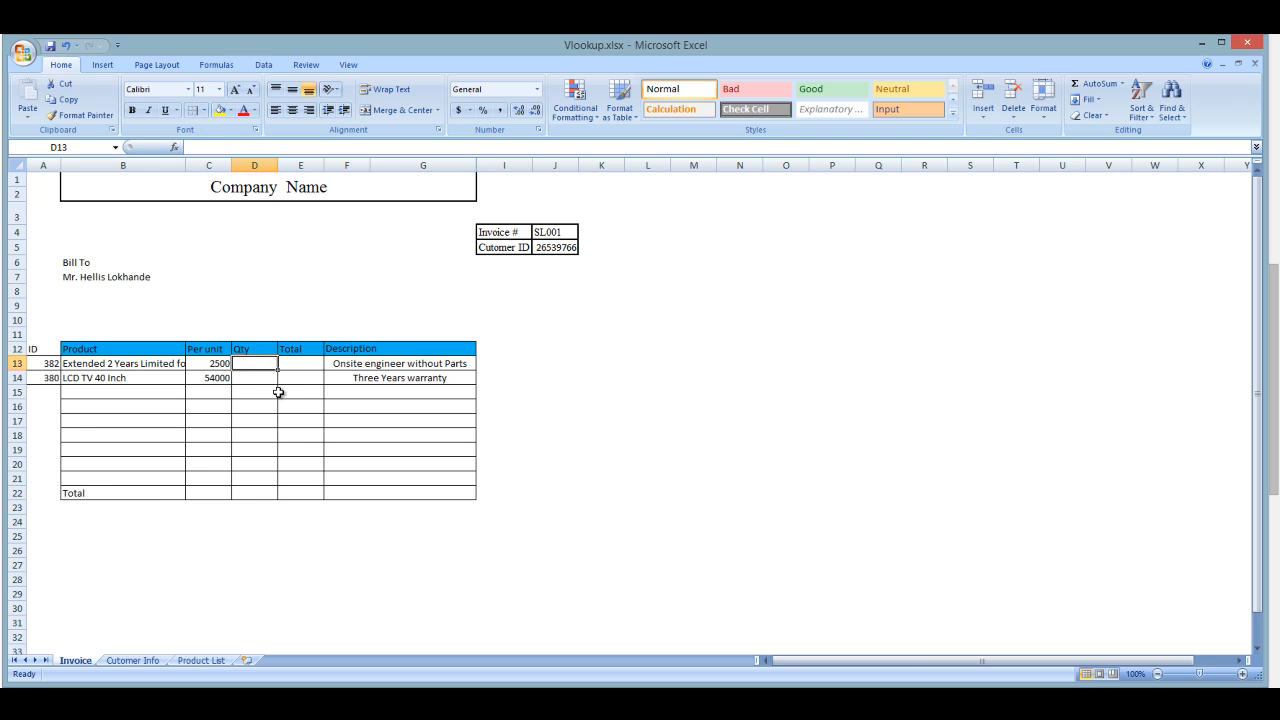
Step: Enter a quantity of 2 in D13 and calculate that row's total in E13 with the formula =C13*D13
type("2")
key("Tab")
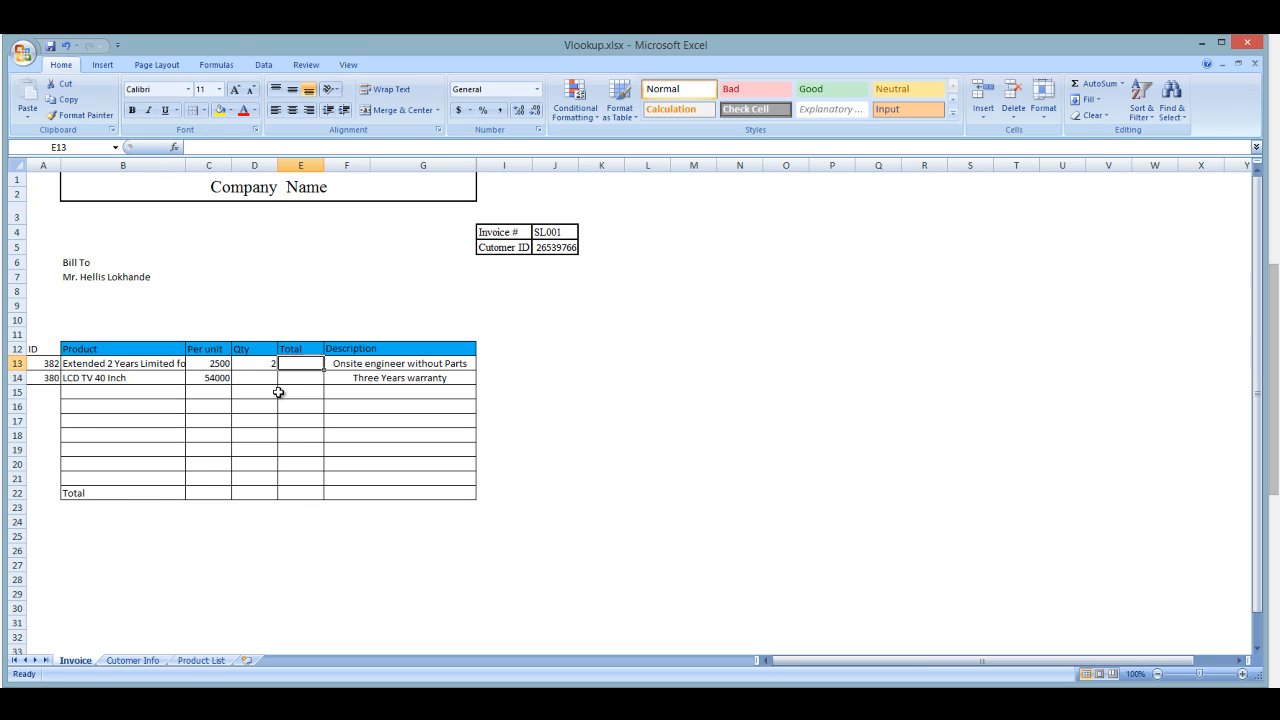
type("=")
key("Left")
key("Left")
type("*")
key("Left")
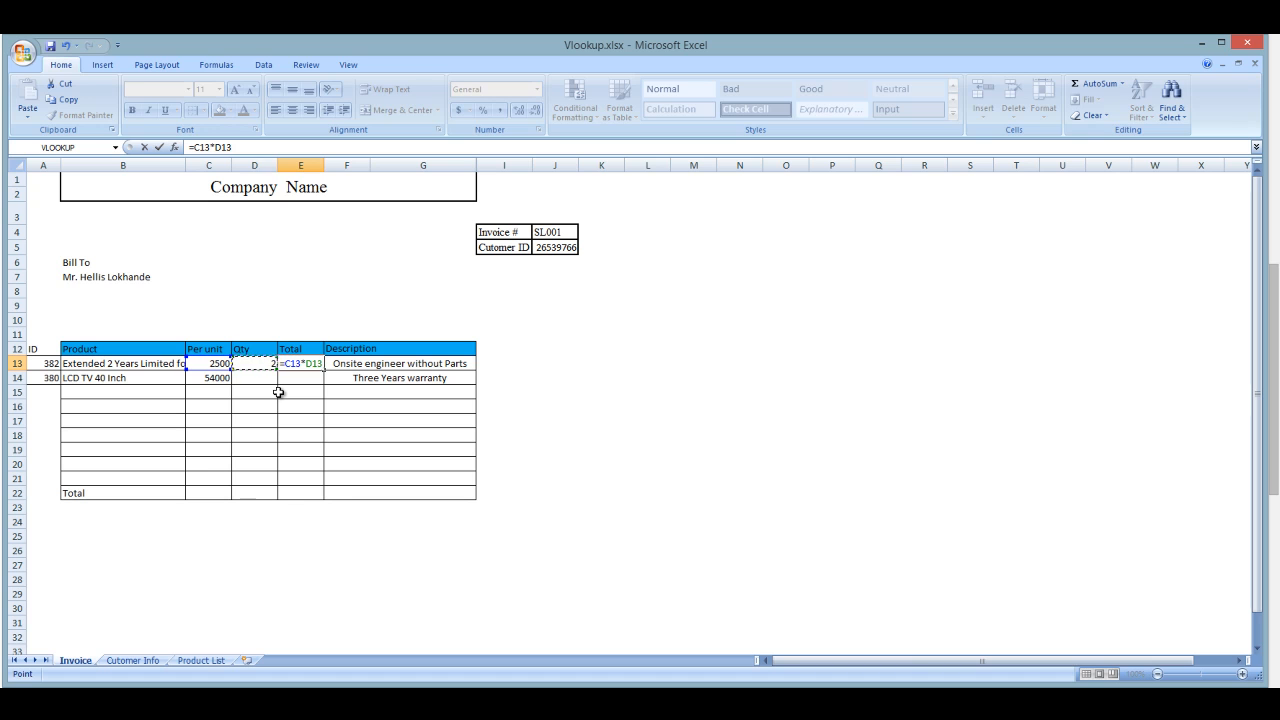
key("Return")
Step: Fill the Total formula from E13 down to E14 and enter a quantity of 1 in D14
key("Up")
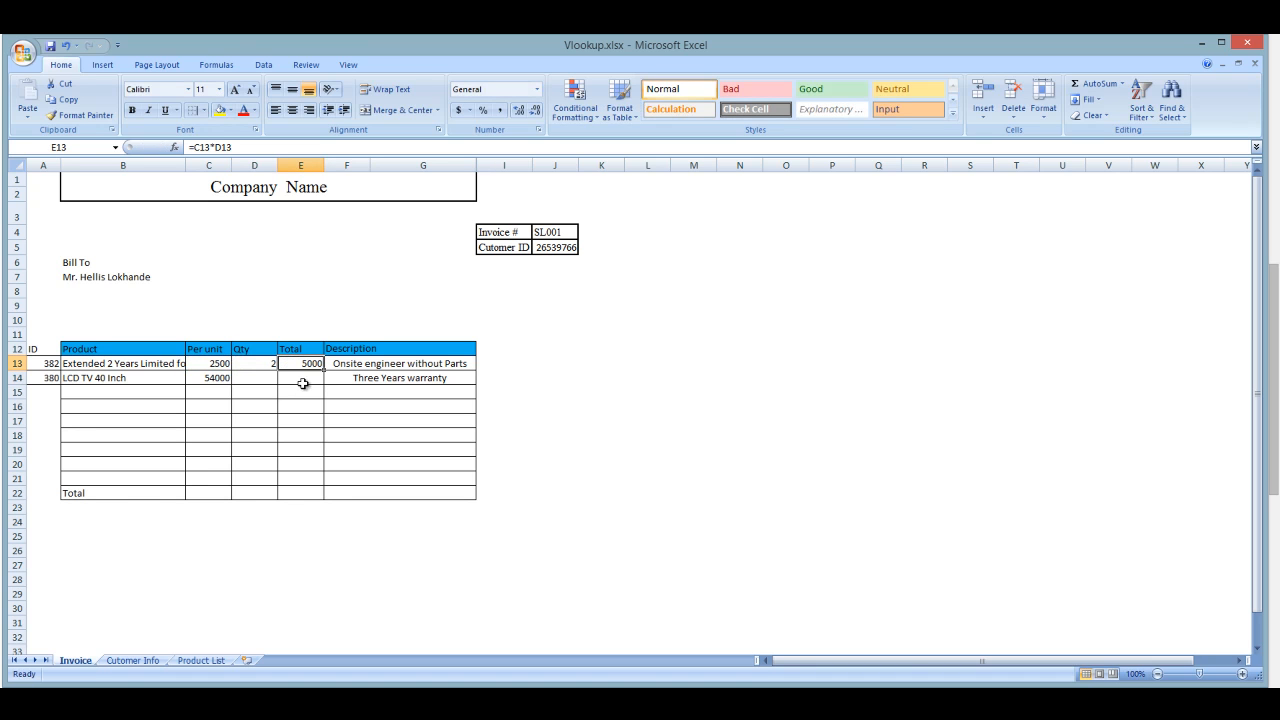
left_click_drag(324, 377, 326, 384)
left_click(300, 440)
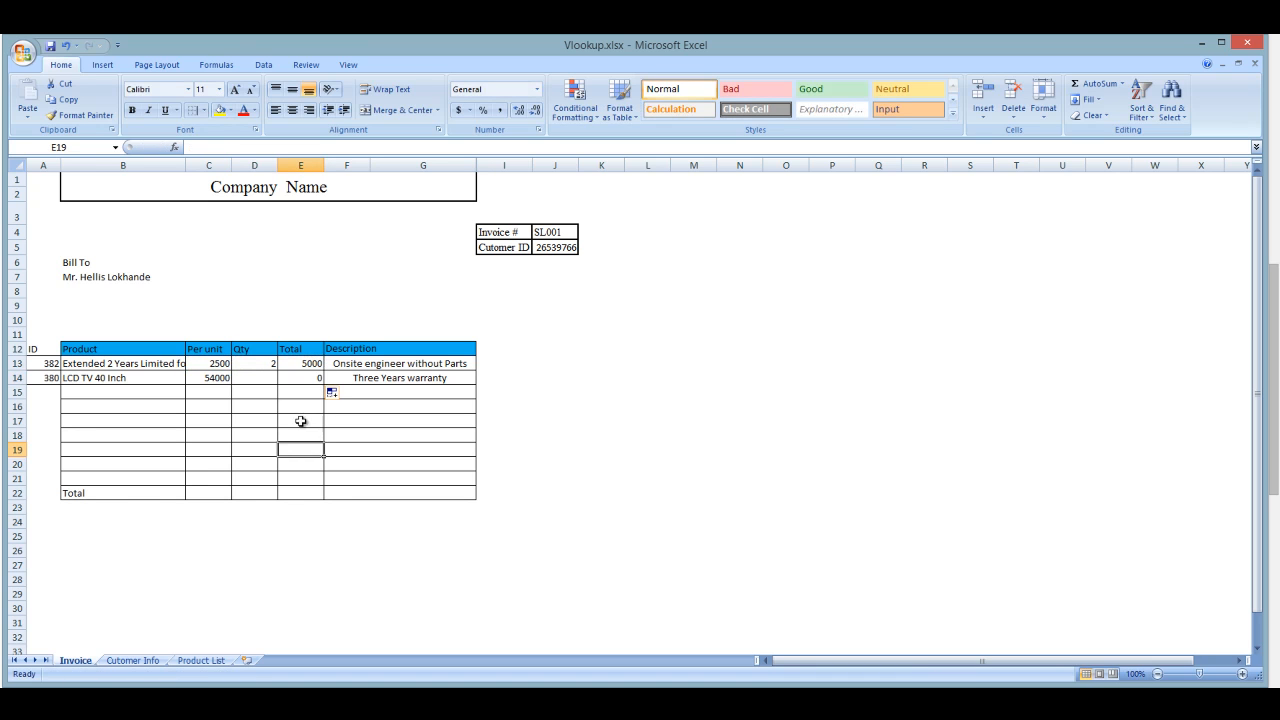
left_click(259, 381)
type("1")
key("Return")
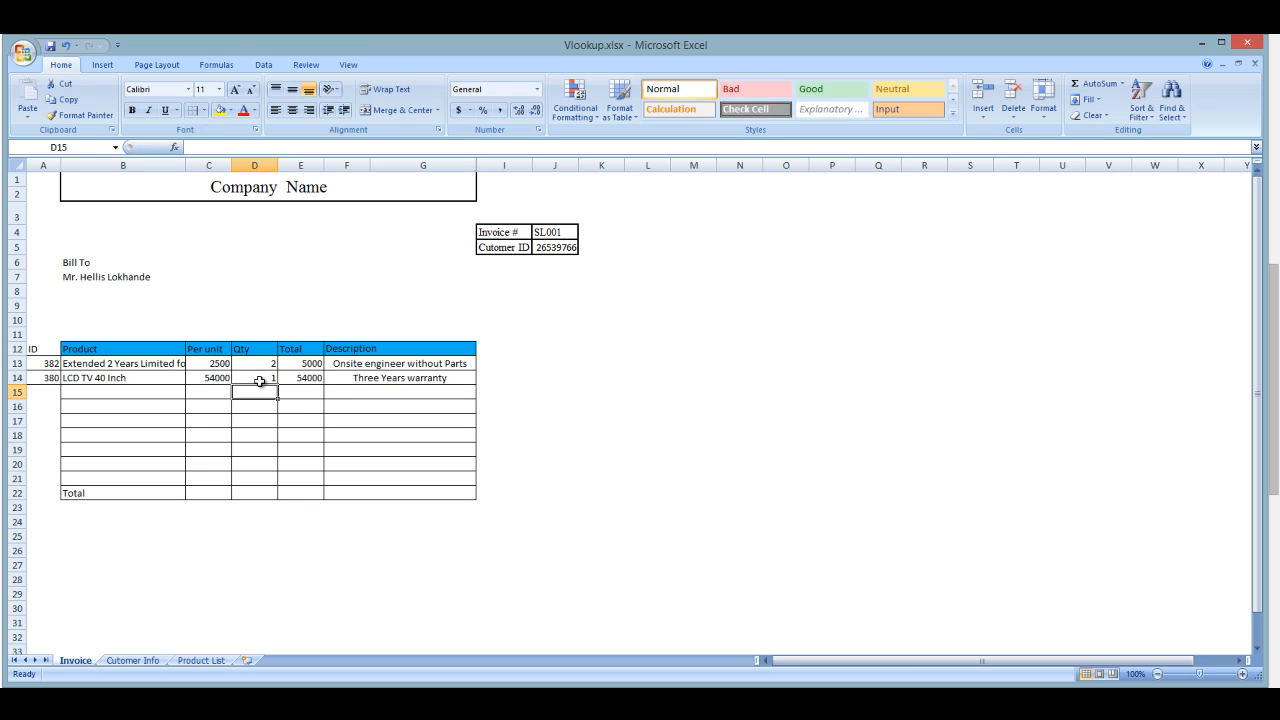
Step: Sum the row totals above with AutoSum in cell E22 of the Total row
left_click(306, 492)
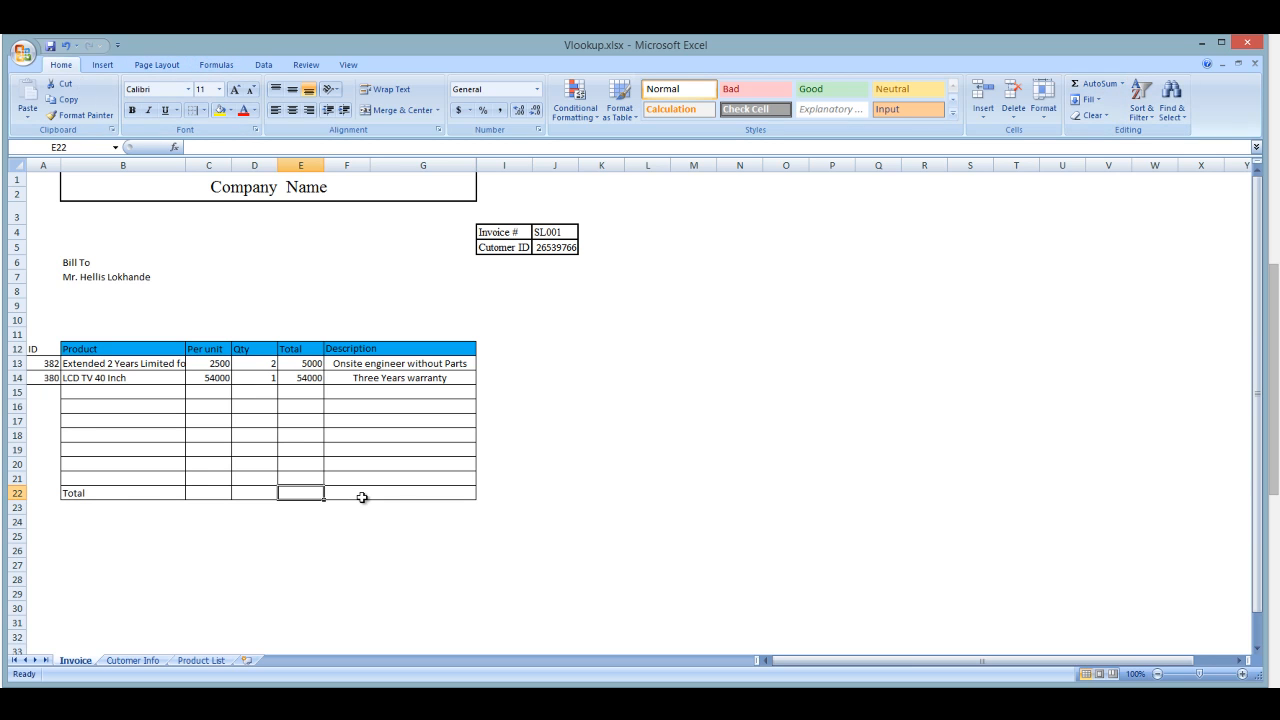
key("alt+equal")
key("Return")
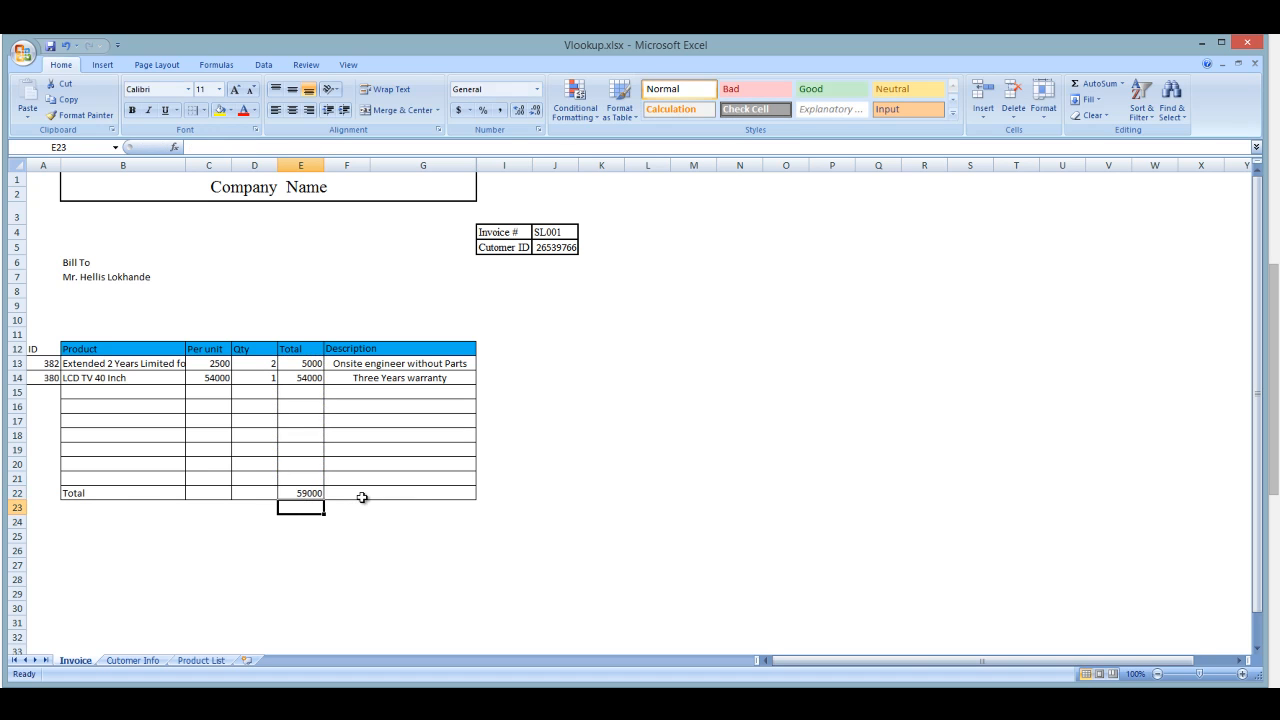
Step: Review the invoice layout from the Company Name header down to the Total row, including the blank area below the table
left_click(408, 408)
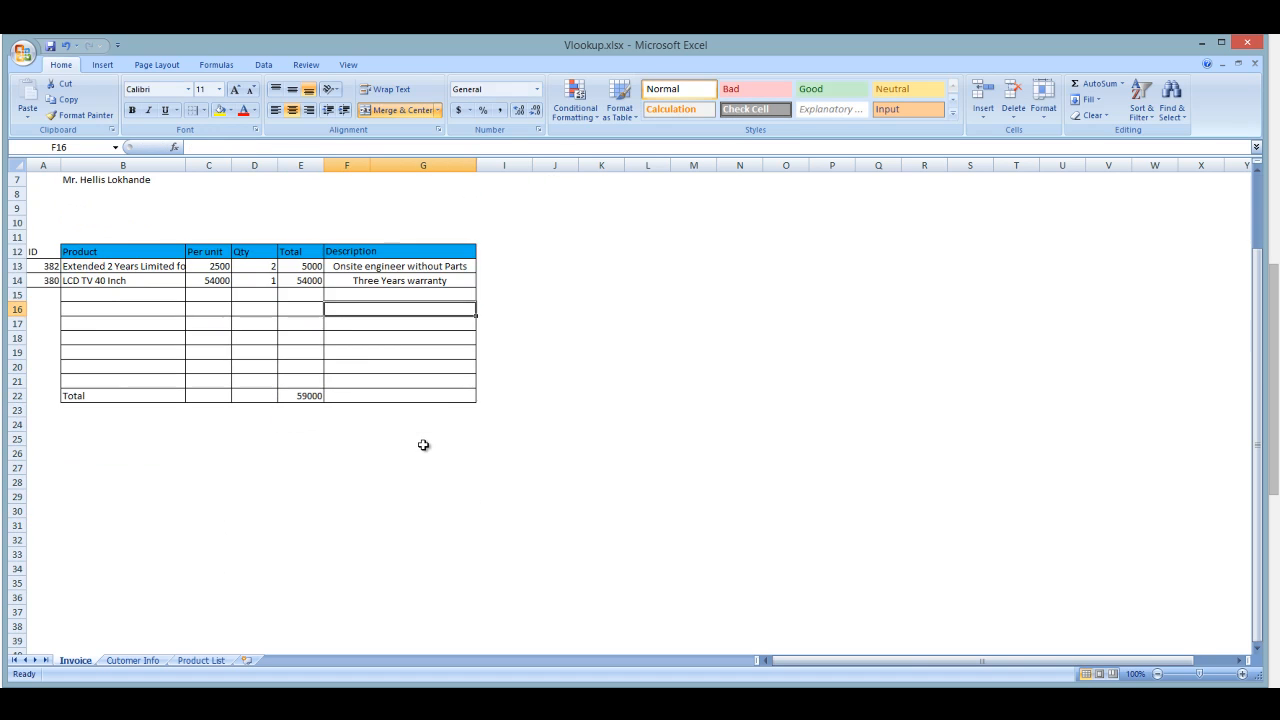
left_click(318, 262)
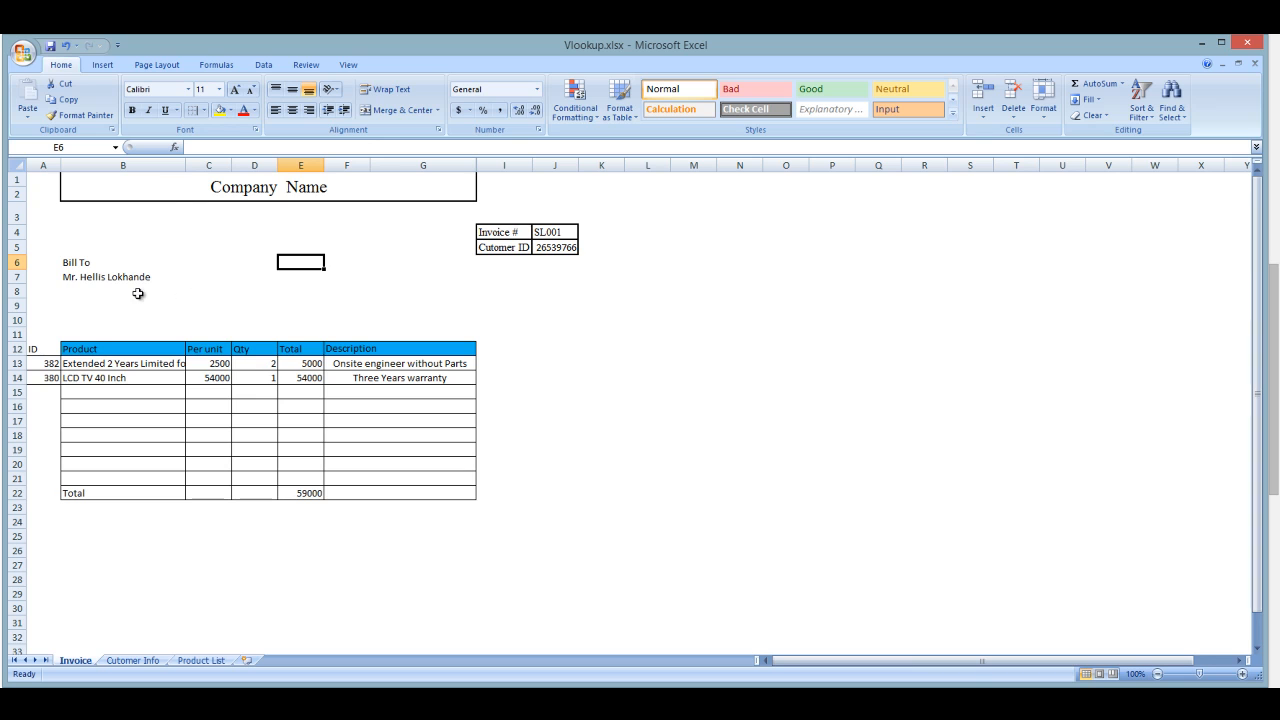
scroll(126, 417, "down", 4)
left_click_drag(88, 351, 462, 441)
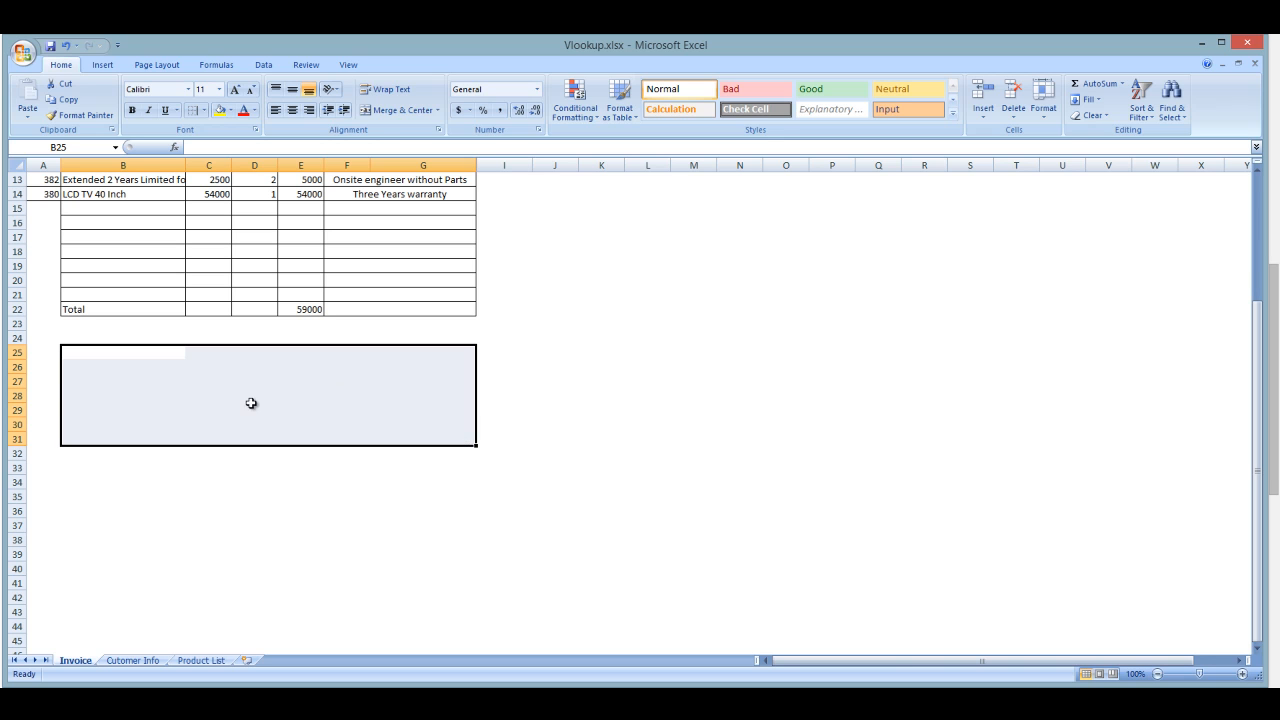
left_click_drag(63, 317, 499, 410)
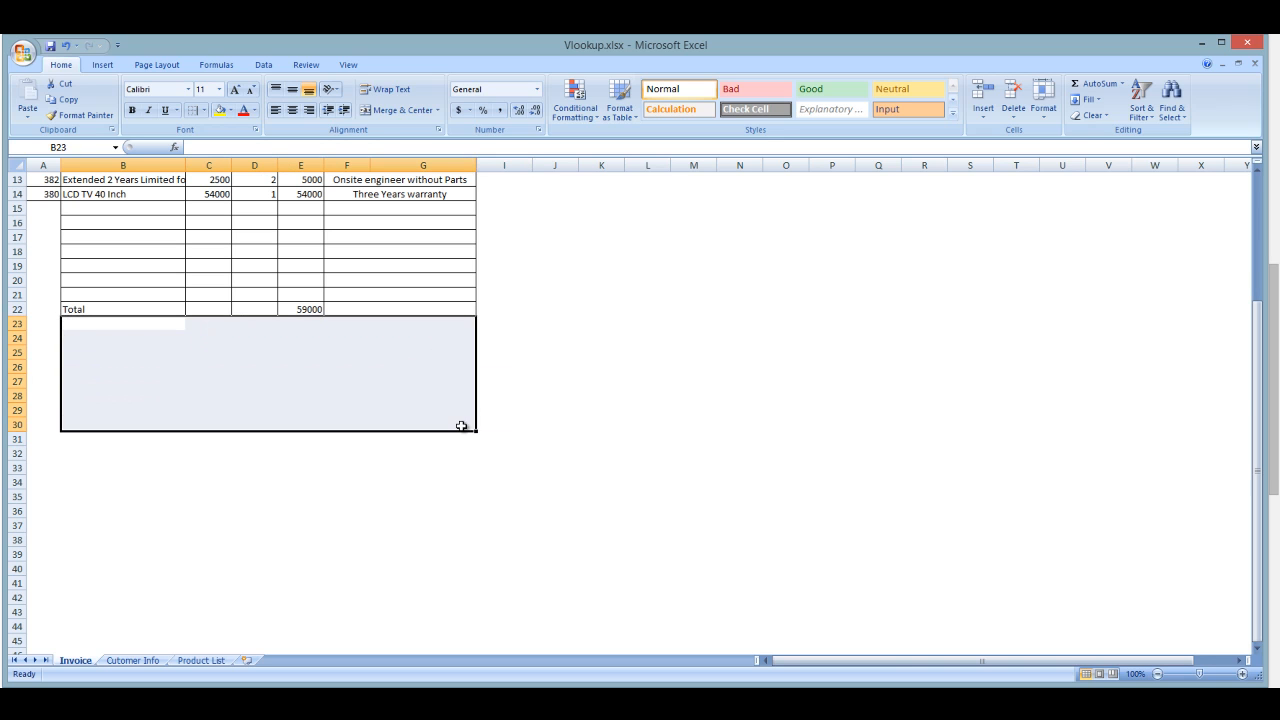
scroll(457, 423, "up", 4)
left_click_drag(82, 491, 379, 496)
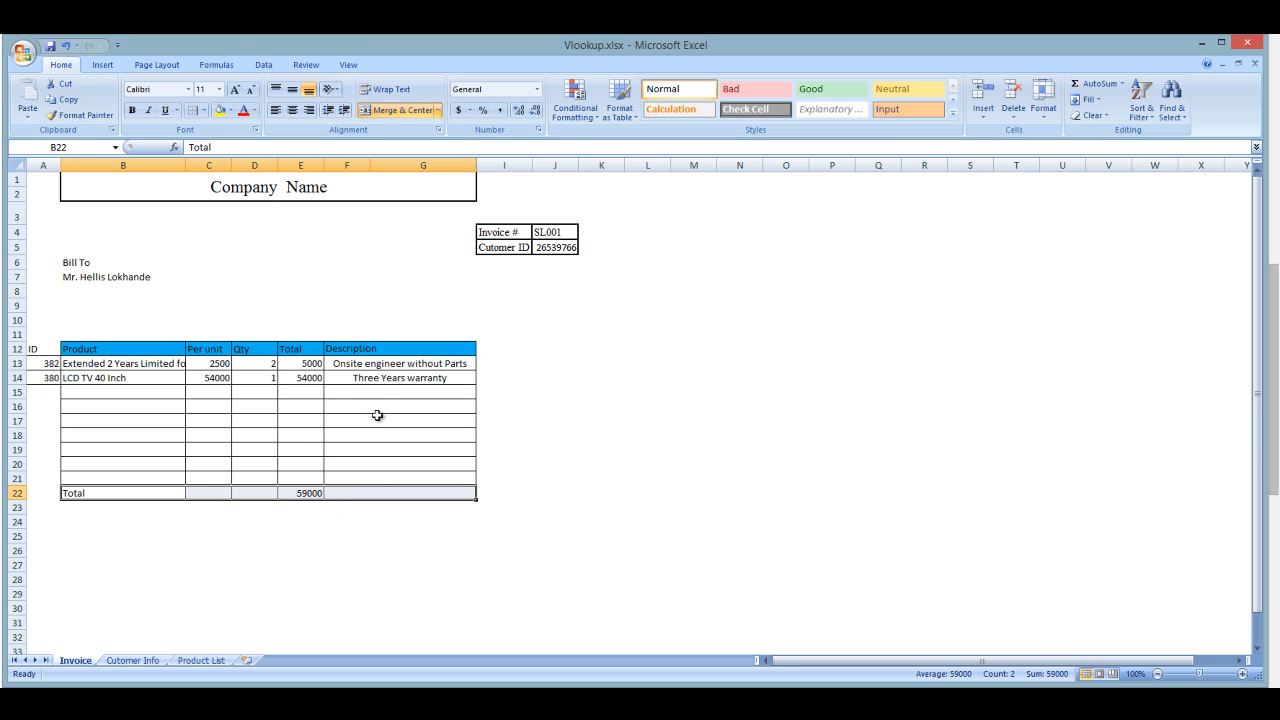
left_click(259, 180)
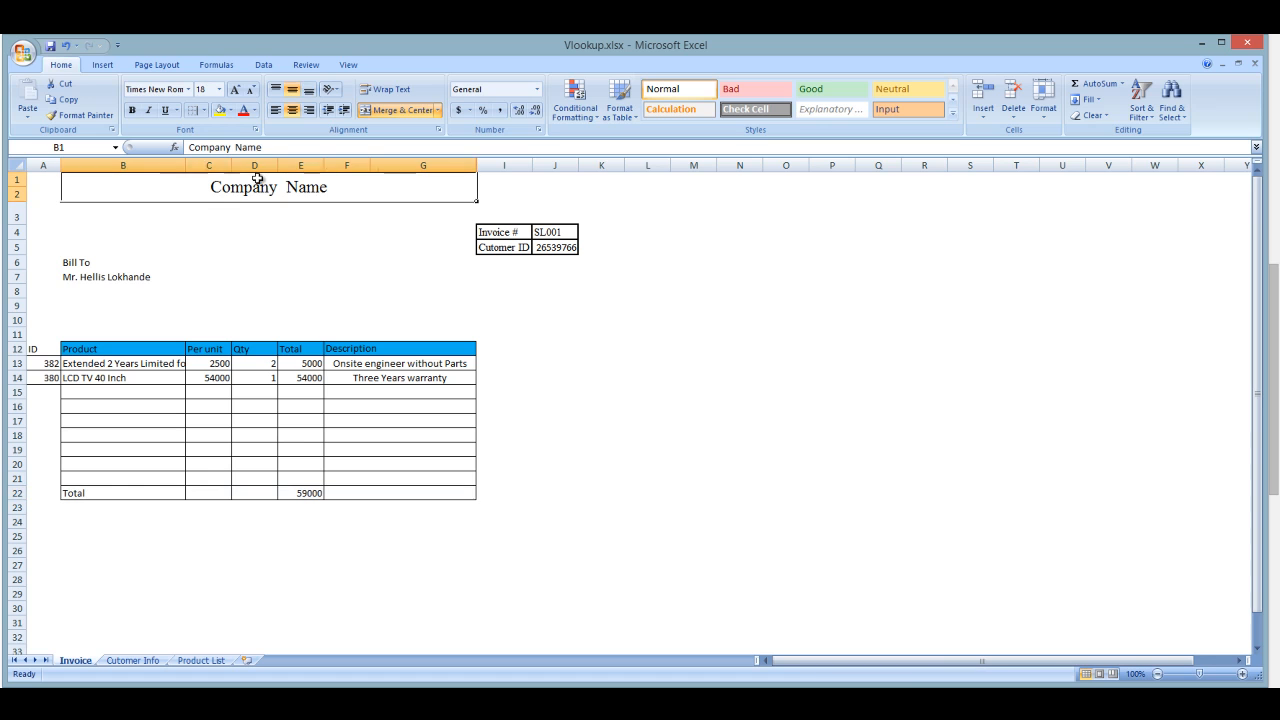
left_click(270, 502)
left_click(97, 363)
left_click(167, 409)
left_click(362, 387)
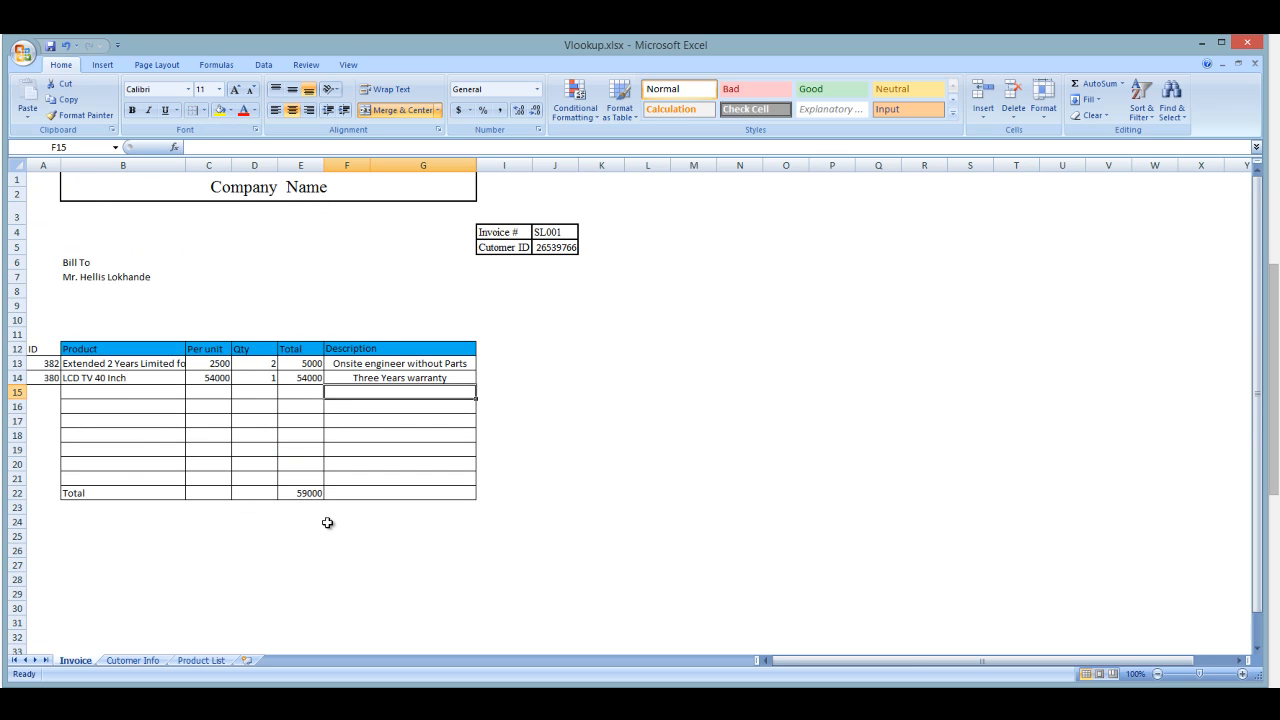
left_click(318, 303)
left_click_drag(116, 194, 398, 491)
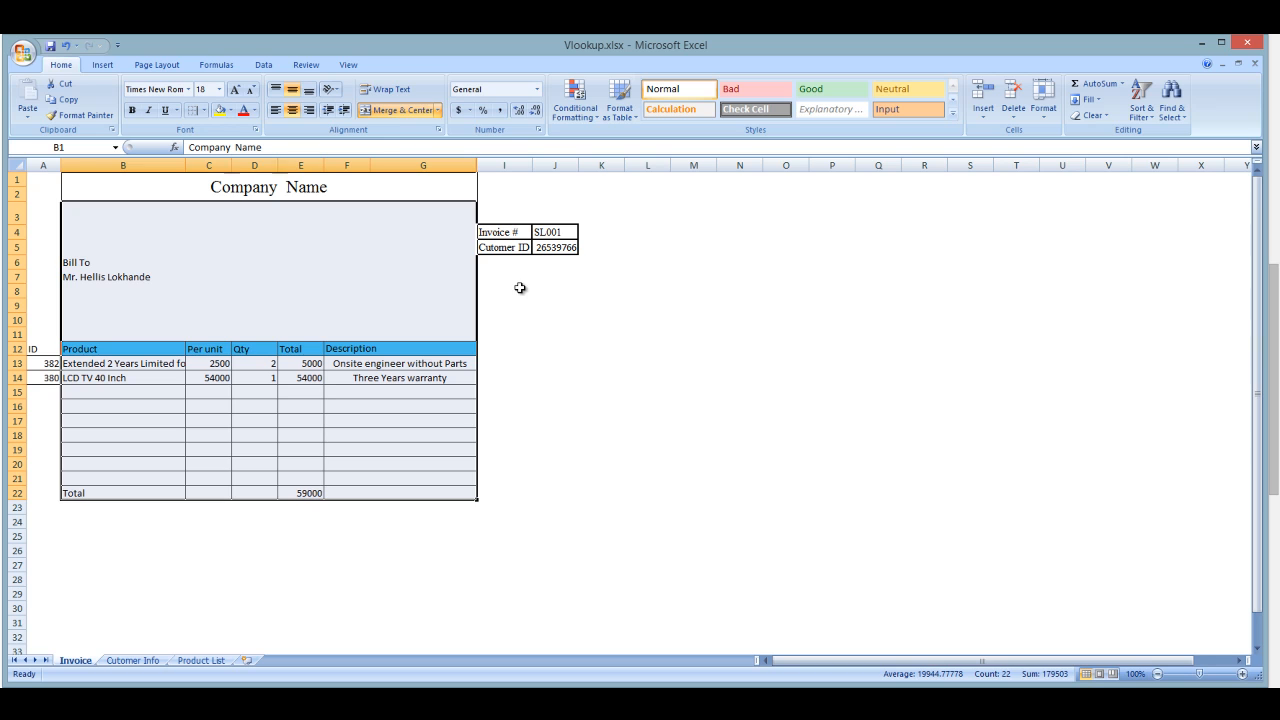
left_click(360, 258)
left_click(262, 197)
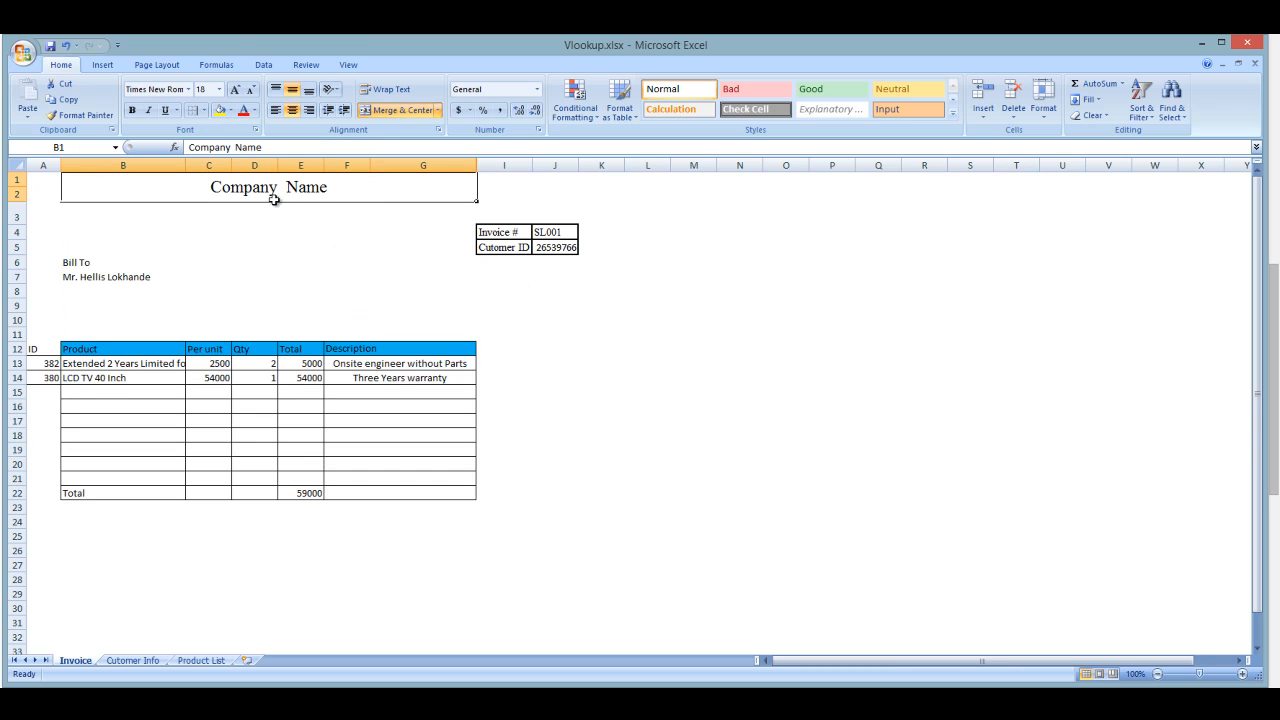
left_click_drag(330, 185, 365, 487)
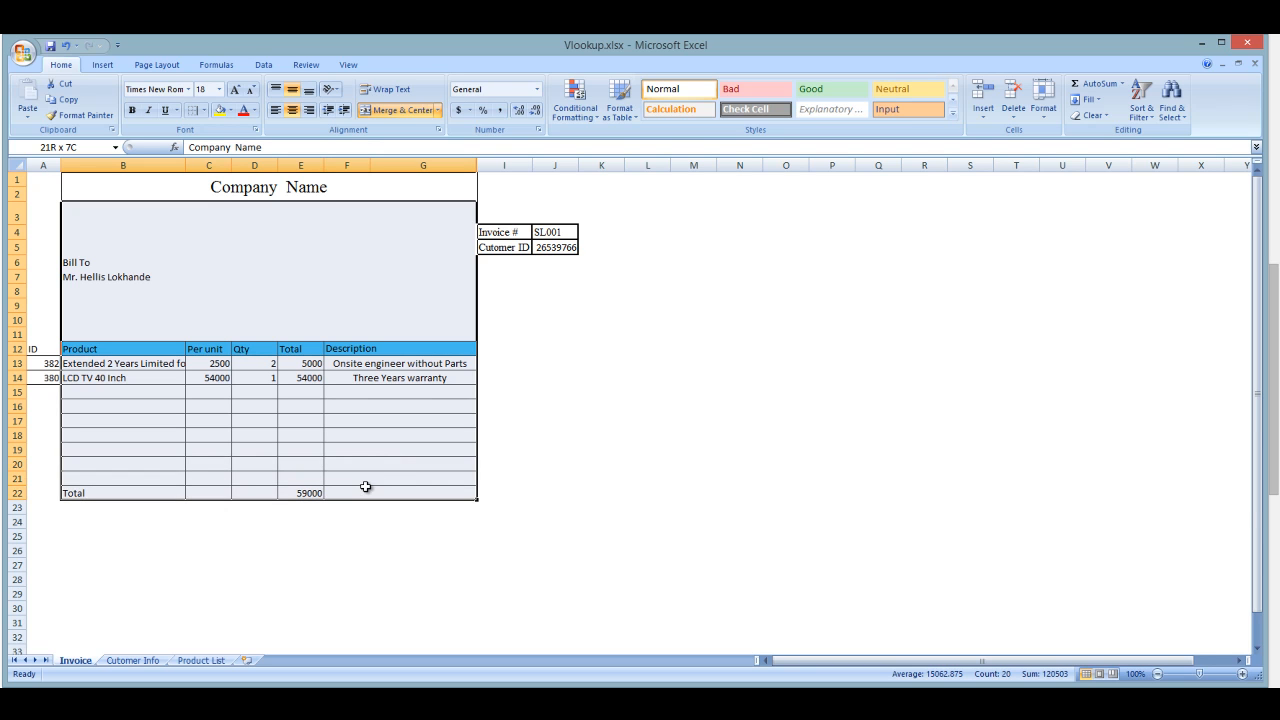